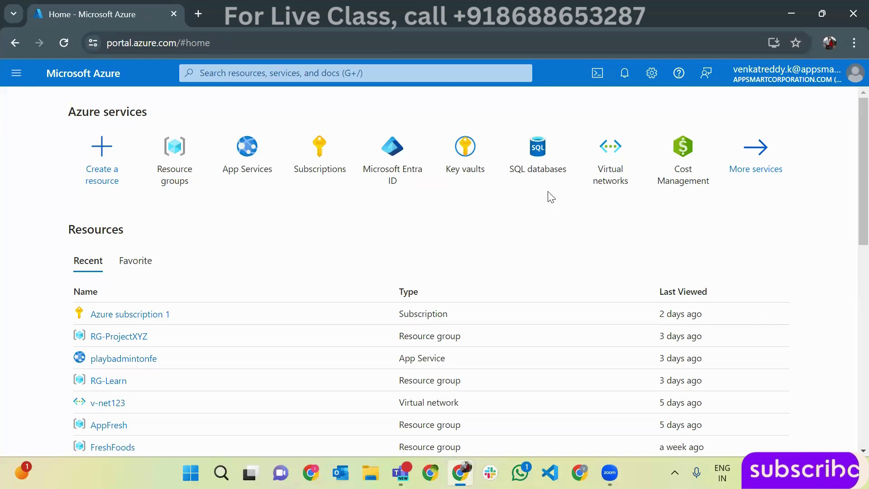
Step: Search for storage, list the storage accounts, and open the samplestorewr account's overview
{"action": "left_click", "coordinate": [392, 68]}
{"action": "type", "text": "st"}
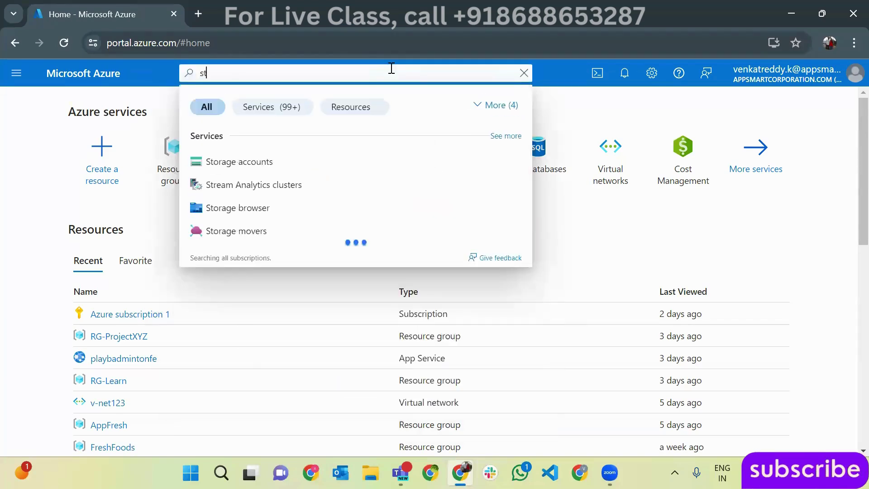
{"action": "type", "text": "orage"}
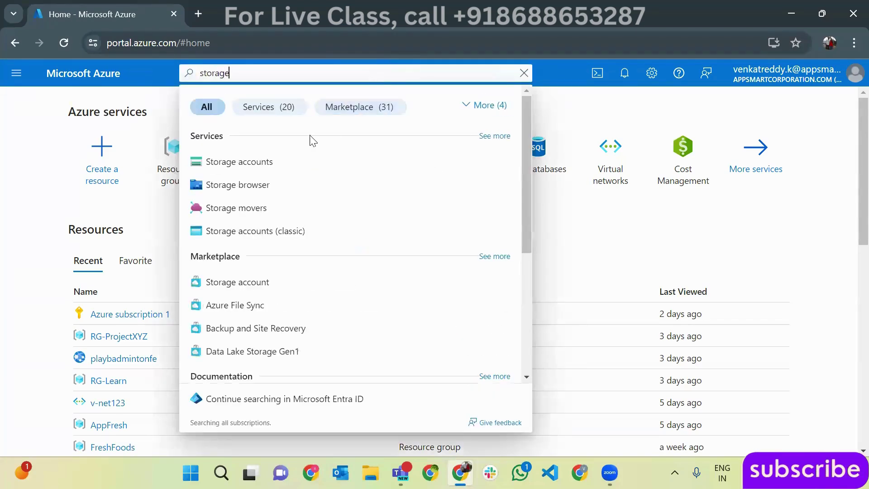
{"action": "key", "text": "Escape"}
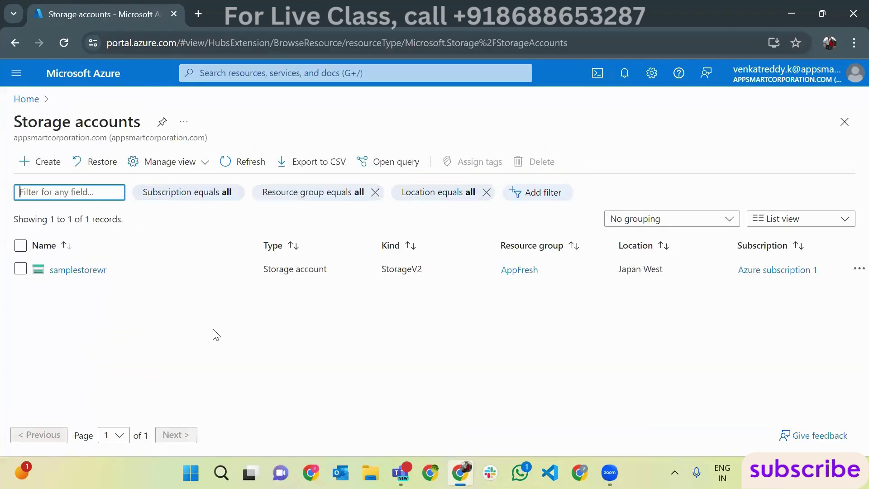
{"action": "left_click", "coordinate": [86, 272]}
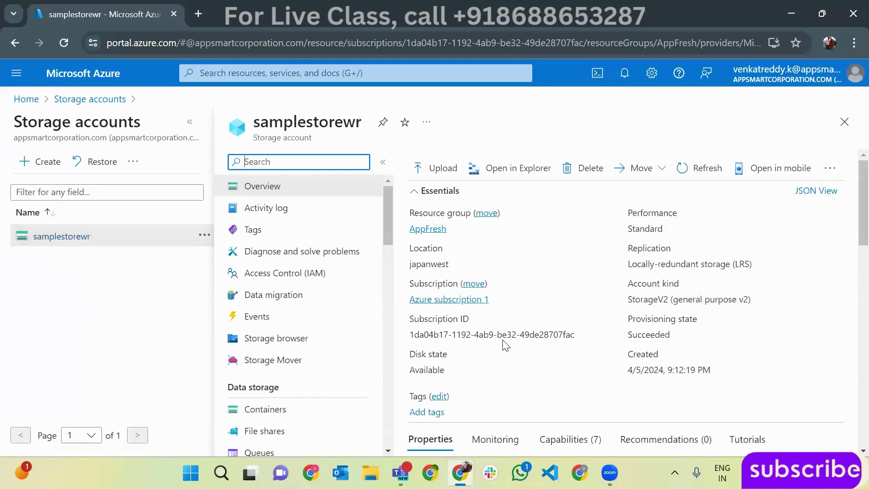
{"action": "scroll", "coordinate": [851, 252], "scroll_direction": "down", "scroll_amount": 3}
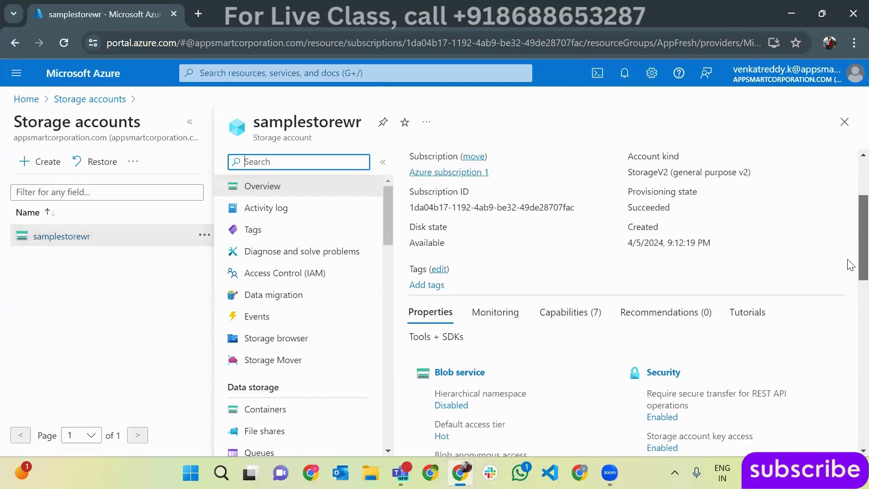
{"action": "scroll", "coordinate": [851, 265], "scroll_direction": "up", "scroll_amount": 3}
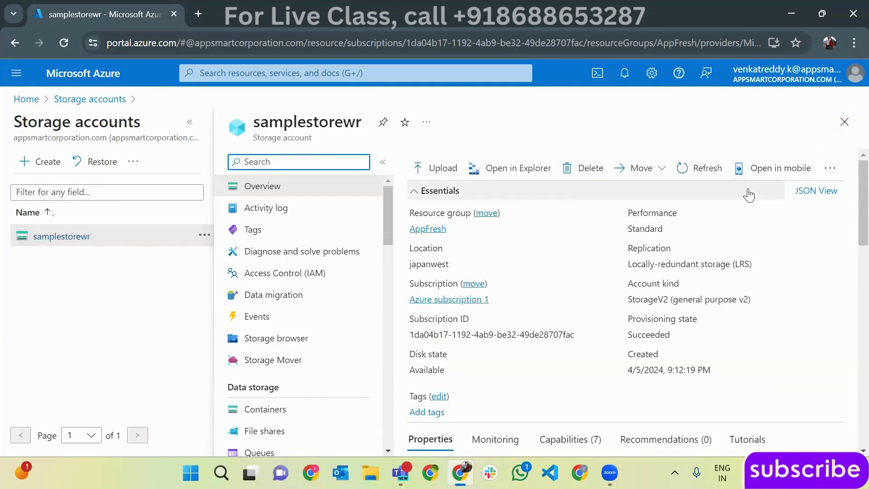
{"action": "left_click", "coordinate": [584, 168]}
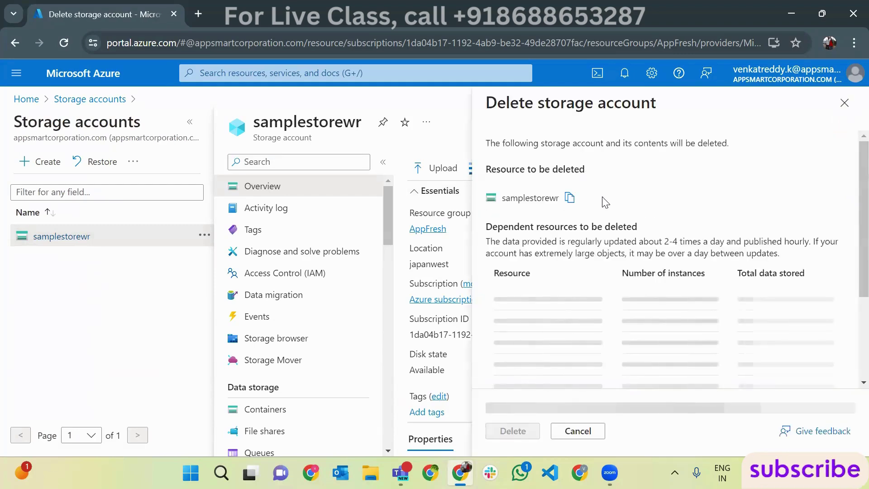
{"action": "left_click", "coordinate": [843, 106]}
{"action": "scroll", "coordinate": [791, 295], "scroll_direction": "down", "scroll_amount": 2}
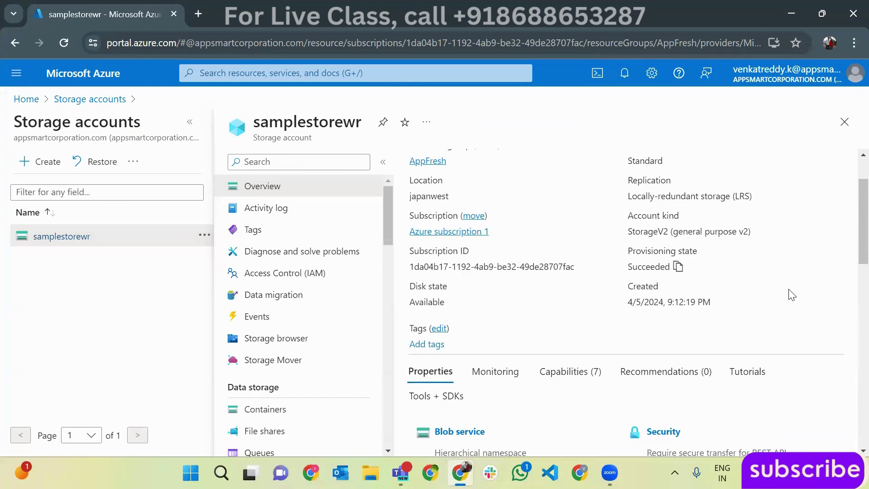
{"action": "scroll", "coordinate": [792, 295], "scroll_direction": "up", "scroll_amount": 2}
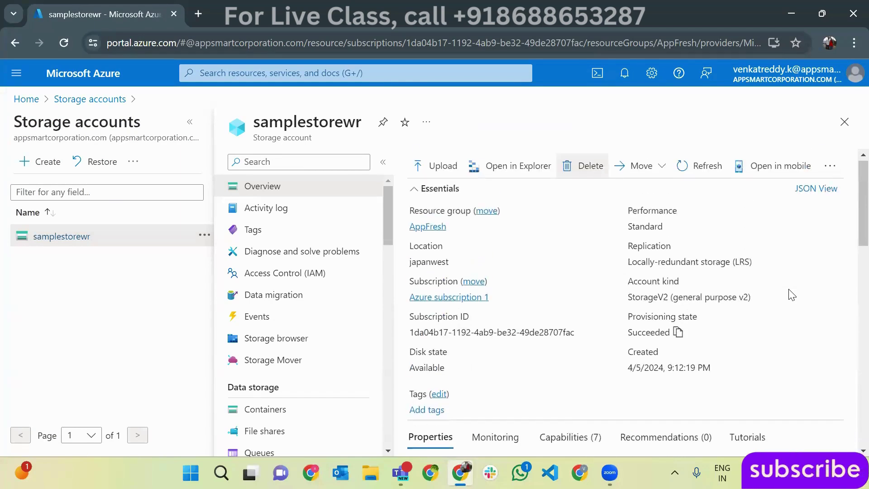
Step: Review the dependent resources affected by deleting samplestorewr, copy the account name, and close the deletion form
{"action": "left_click", "coordinate": [577, 168]}
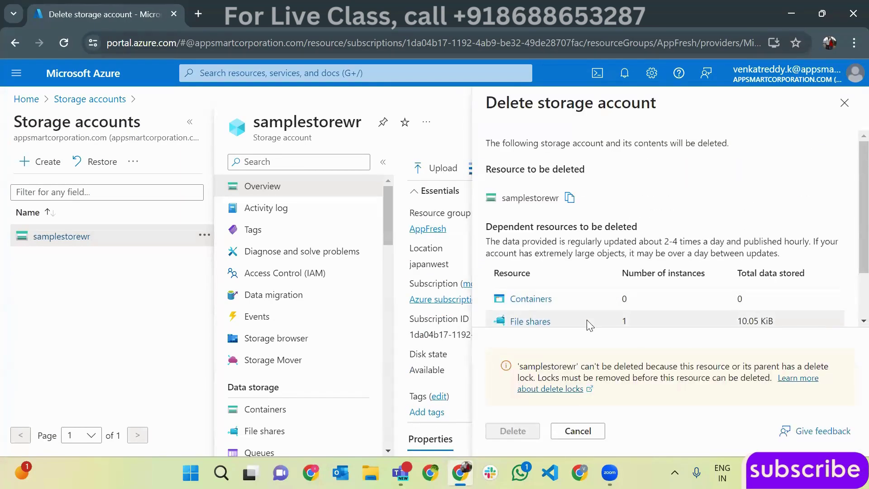
{"action": "scroll", "coordinate": [588, 322], "scroll_direction": "down", "scroll_amount": 2}
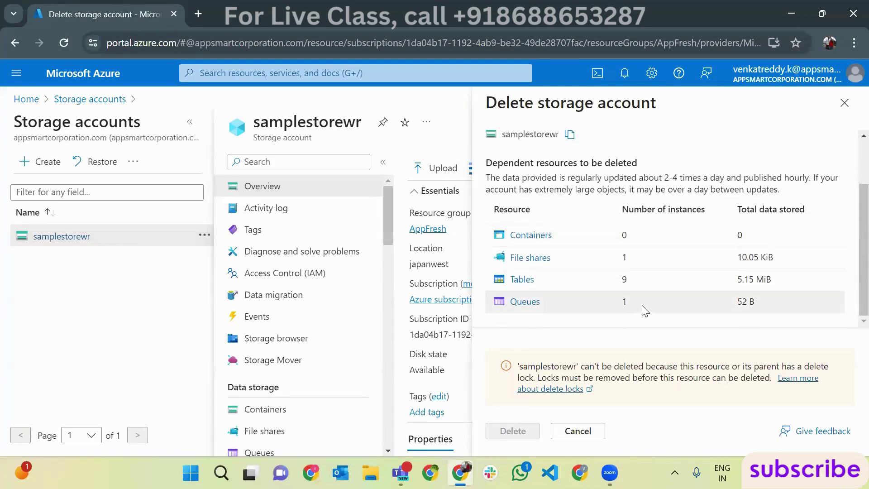
{"action": "scroll", "coordinate": [645, 311], "scroll_direction": "up", "scroll_amount": 2}
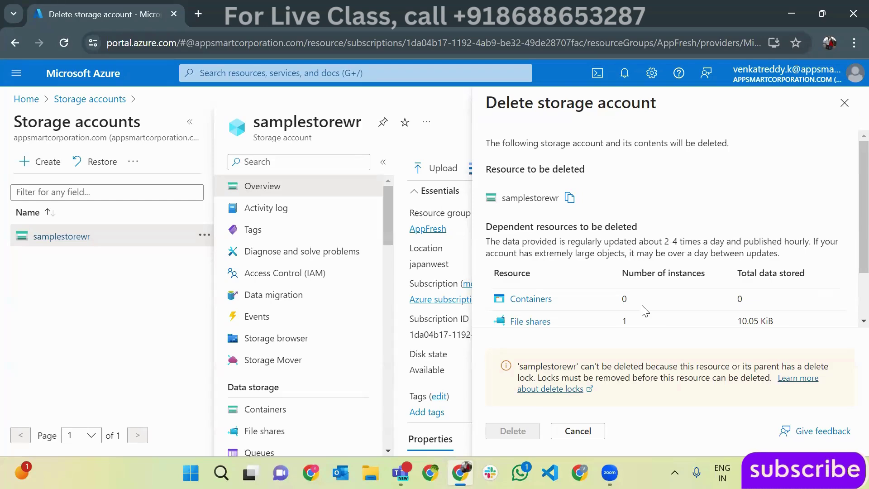
{"action": "left_click", "coordinate": [570, 197]}
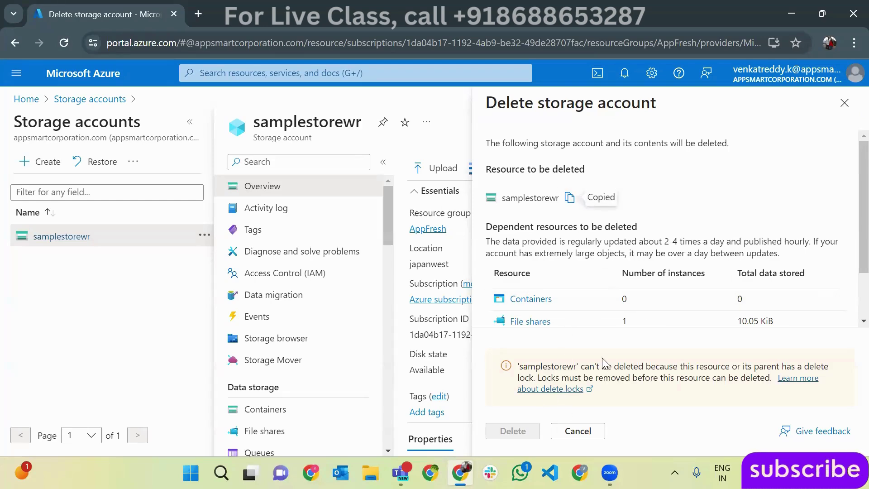
{"action": "scroll", "coordinate": [616, 304], "scroll_direction": "down", "scroll_amount": 1}
{"action": "left_click", "coordinate": [845, 103]}
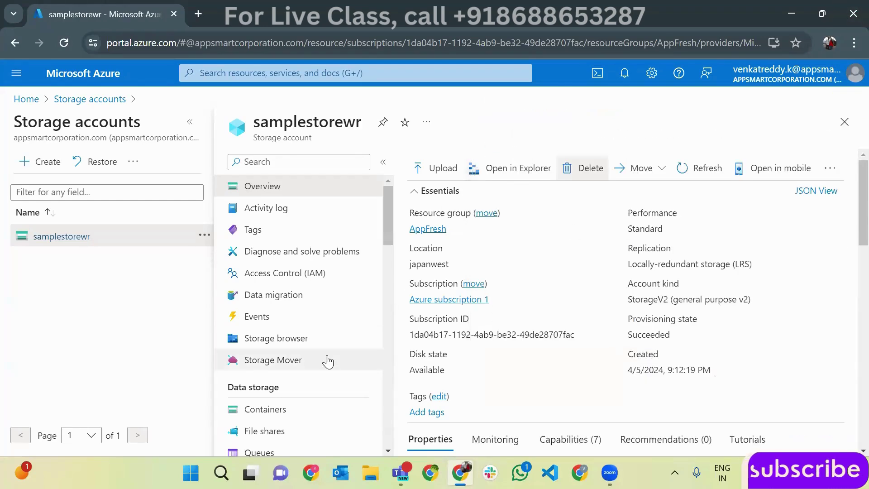
Step: Remove the auto-created Azure Backup delete lock from the samplestorewr storage account
{"action": "scroll", "coordinate": [327, 360], "scroll_direction": "down", "scroll_amount": 4}
{"action": "scroll", "coordinate": [329, 363], "scroll_direction": "down", "scroll_amount": 10}
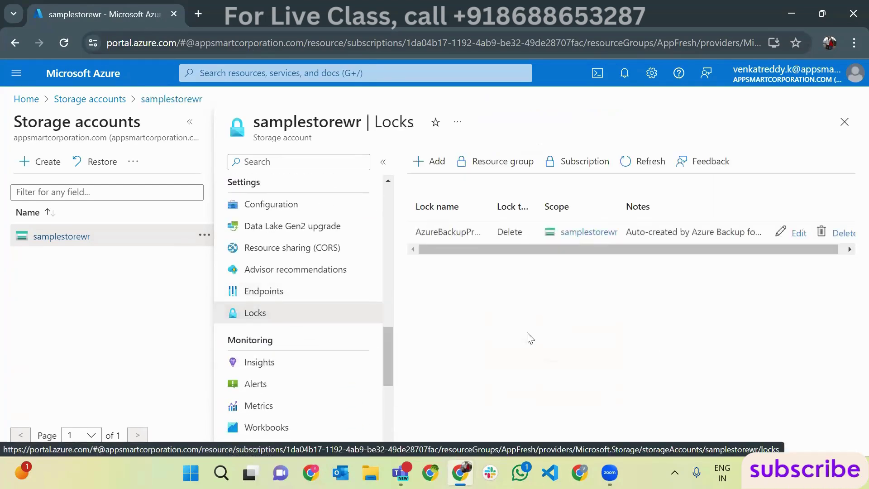
{"action": "left_click", "coordinate": [845, 233]}
Step: Return to the samplestorewr overview, recheck whether the account can be deleted, and reload the page
{"action": "scroll", "coordinate": [287, 236], "scroll_direction": "up", "scroll_amount": 5}
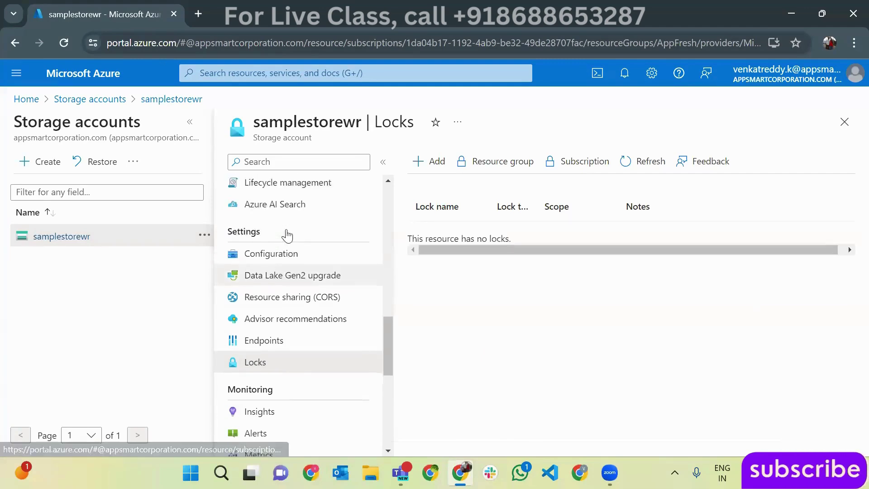
{"action": "scroll", "coordinate": [288, 199], "scroll_direction": "up", "scroll_amount": 10}
{"action": "left_click", "coordinate": [271, 187]}
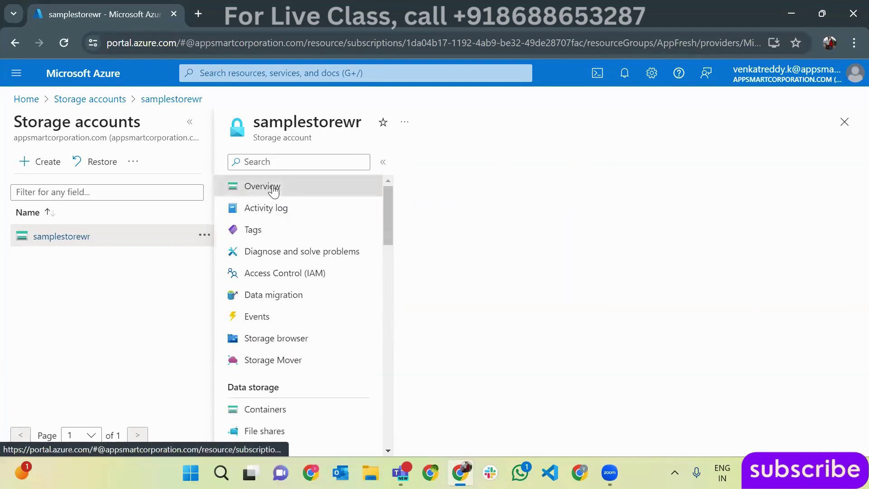
{"action": "left_click", "coordinate": [599, 168]}
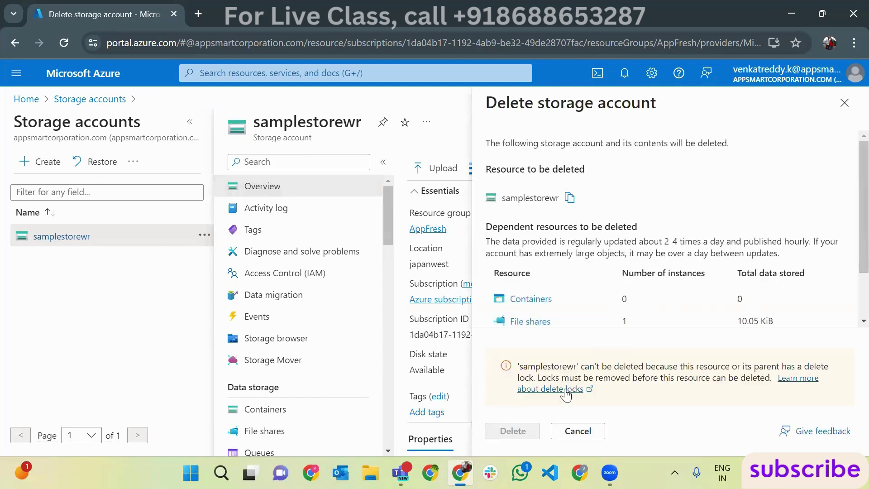
{"action": "left_click", "coordinate": [569, 432]}
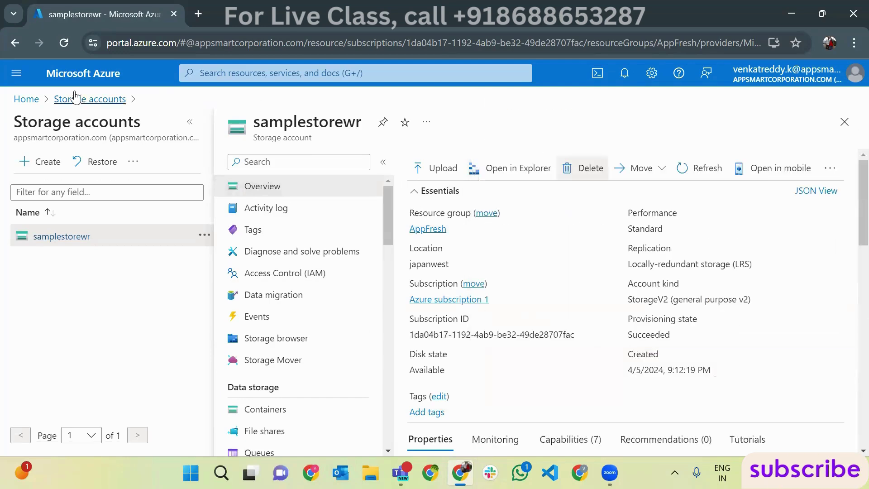
{"action": "left_click", "coordinate": [64, 43]}
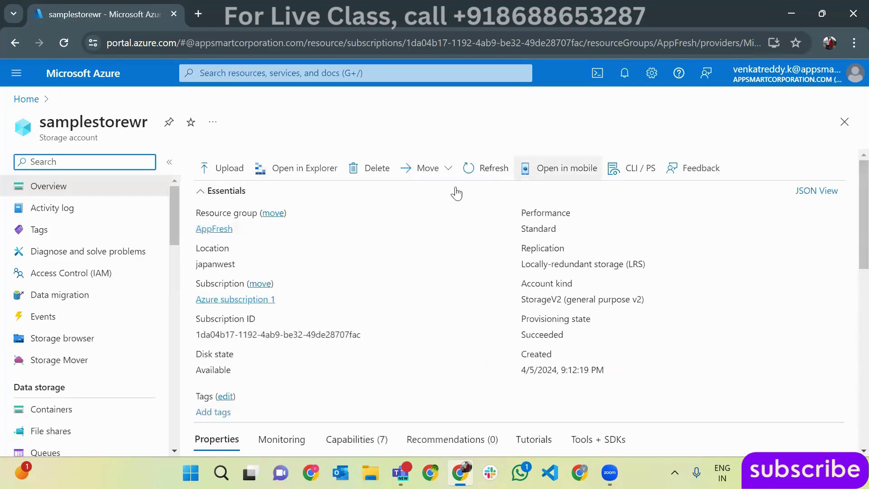
{"action": "left_click", "coordinate": [385, 169]}
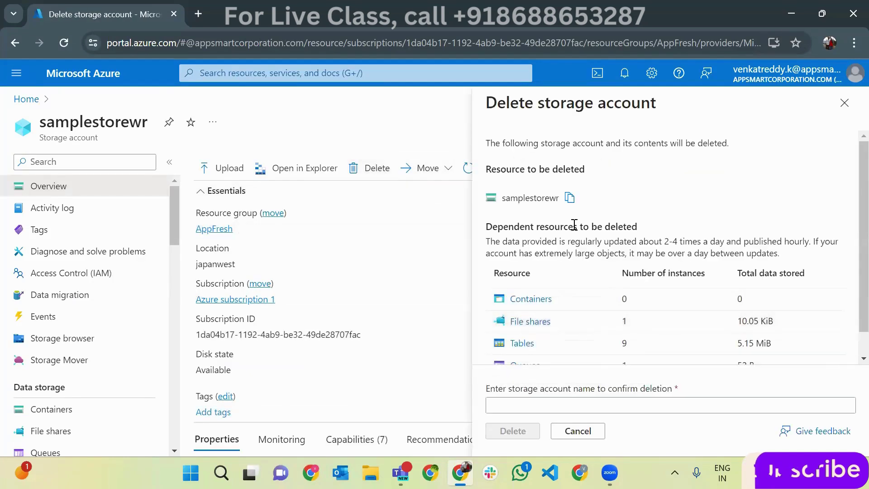
{"action": "scroll", "coordinate": [574, 227], "scroll_direction": "down", "scroll_amount": 1}
{"action": "left_click", "coordinate": [560, 405]}
{"action": "type", "text": "samplestorewr"}
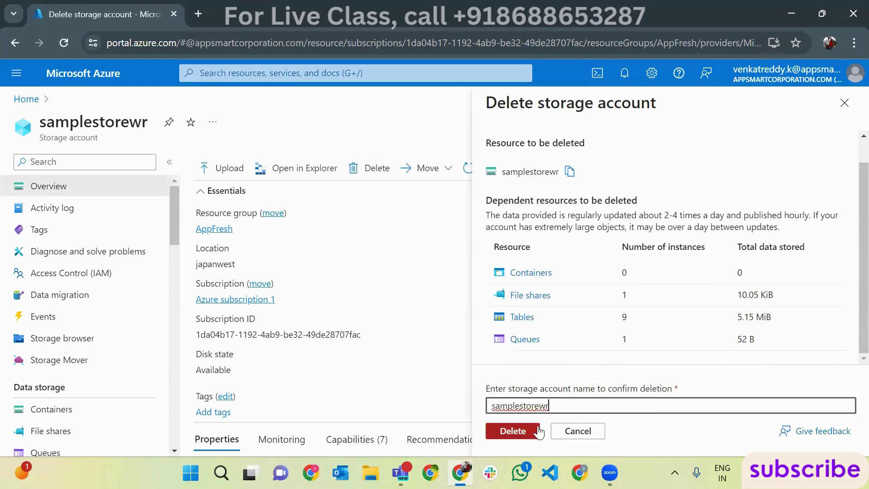
{"action": "left_click", "coordinate": [533, 435]}
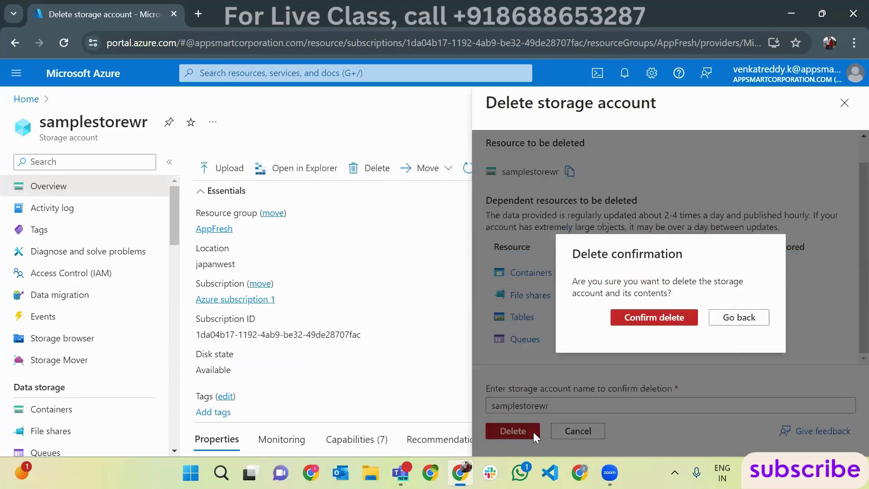
{"action": "left_click", "coordinate": [740, 318]}
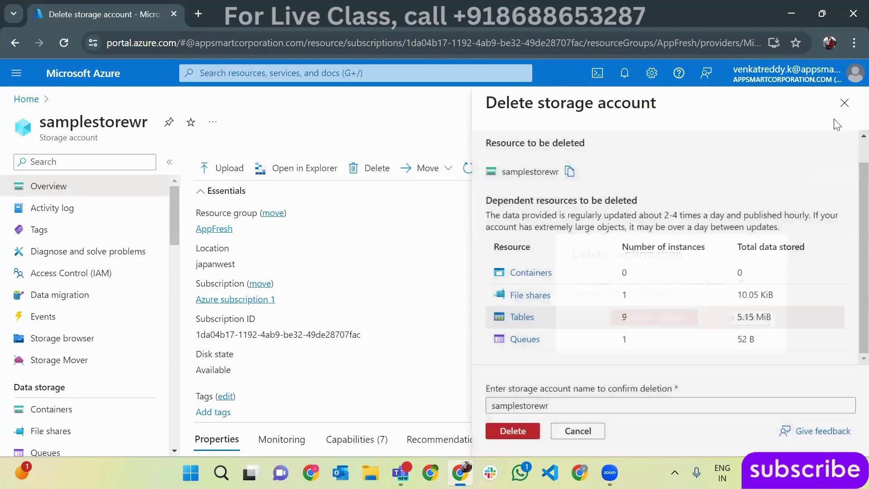
{"action": "left_click", "coordinate": [845, 103]}
Step: Find the student table among the account's tables and view its entities in the storage browser
{"action": "scroll", "coordinate": [68, 335], "scroll_direction": "down", "scroll_amount": 5}
{"action": "left_click", "coordinate": [68, 270]}
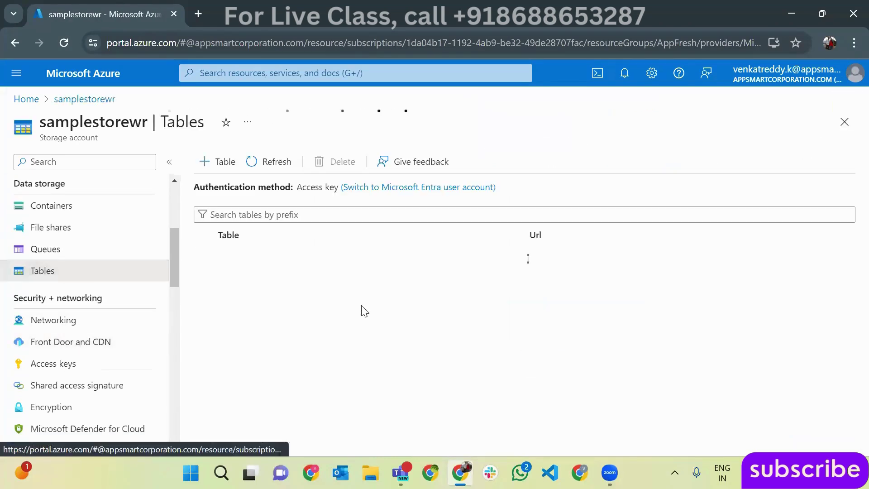
{"action": "left_click", "coordinate": [240, 260]}
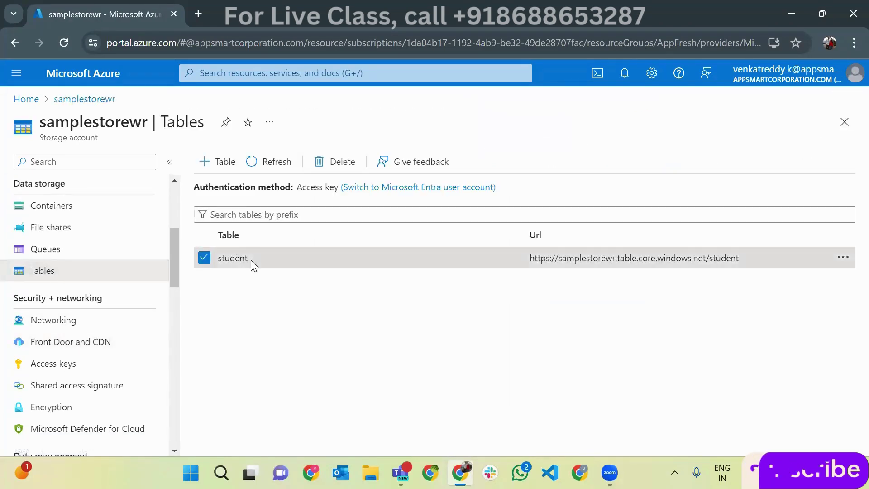
{"action": "scroll", "coordinate": [102, 281], "scroll_direction": "up", "scroll_amount": 5}
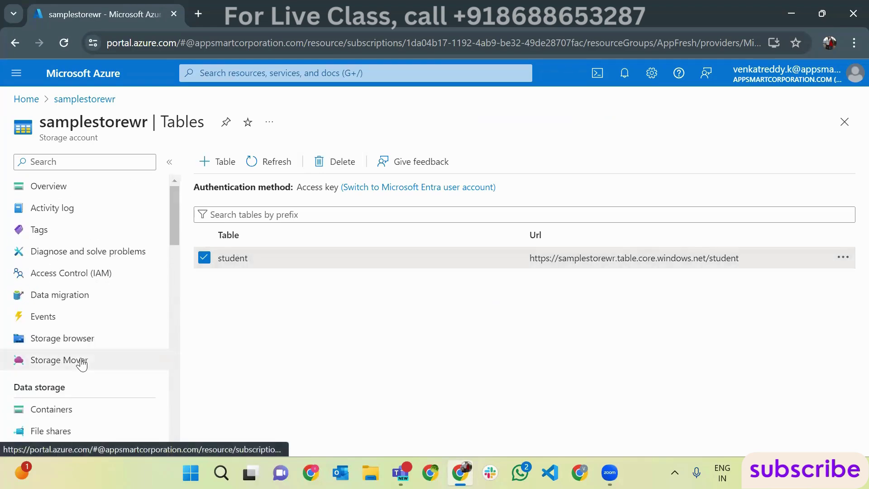
{"action": "left_click", "coordinate": [53, 360]}
{"action": "left_click", "coordinate": [87, 340]}
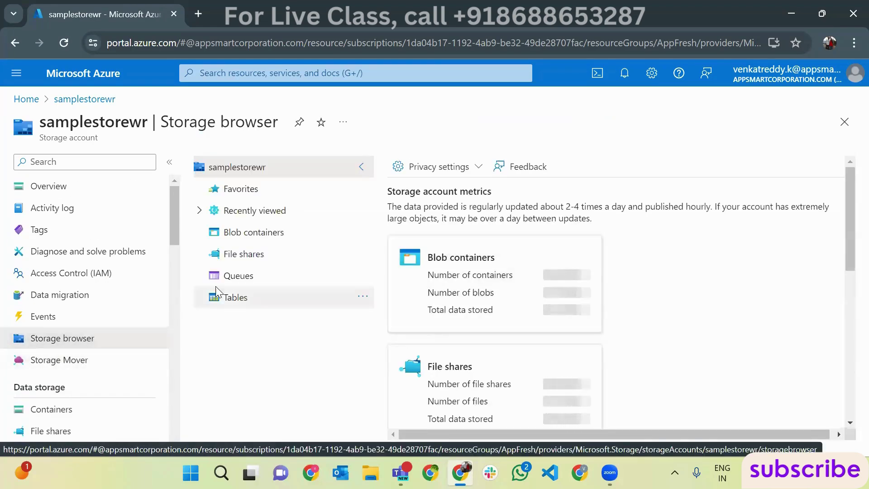
{"action": "left_click", "coordinate": [230, 297]}
{"action": "left_click", "coordinate": [456, 304]}
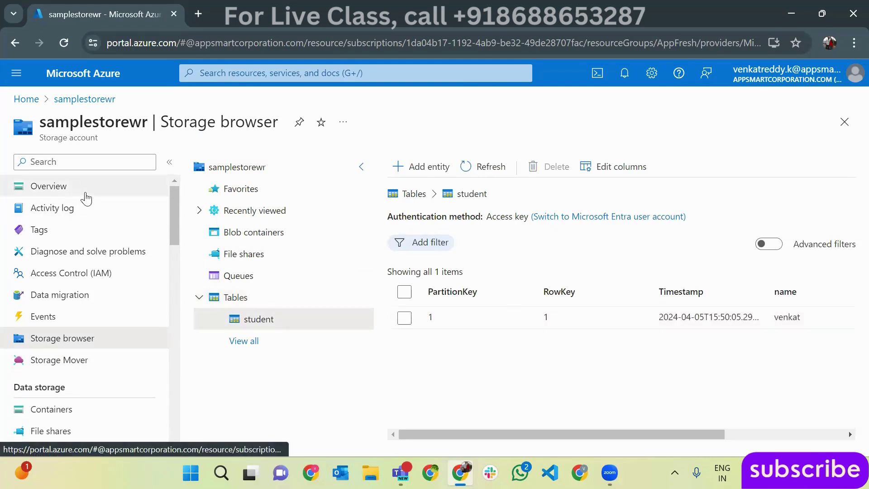
Step: Delete the samplestorewr storage account from its overview, entering samplestorewr as the name to confirm the deletion
{"action": "left_click", "coordinate": [32, 187]}
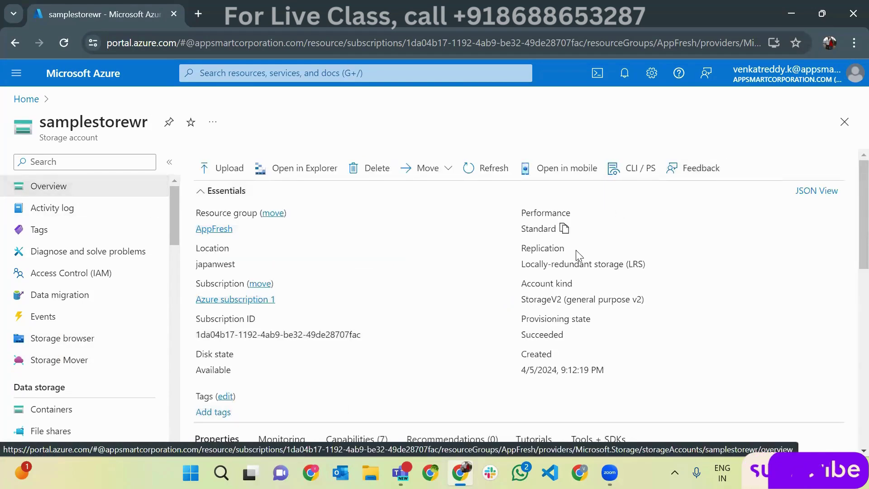
{"action": "left_click", "coordinate": [374, 168]}
{"action": "left_click", "coordinate": [580, 406]}
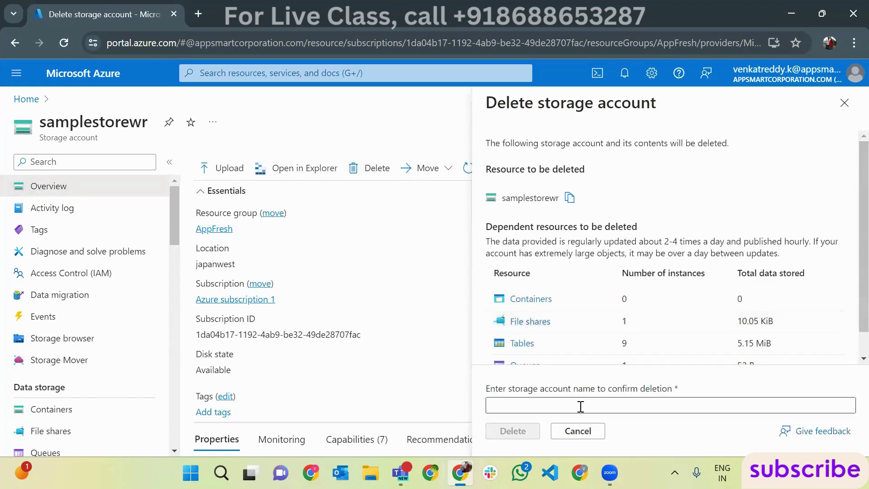
{"action": "type", "text": "samplestorewr"}
{"action": "left_click", "coordinate": [521, 435]}
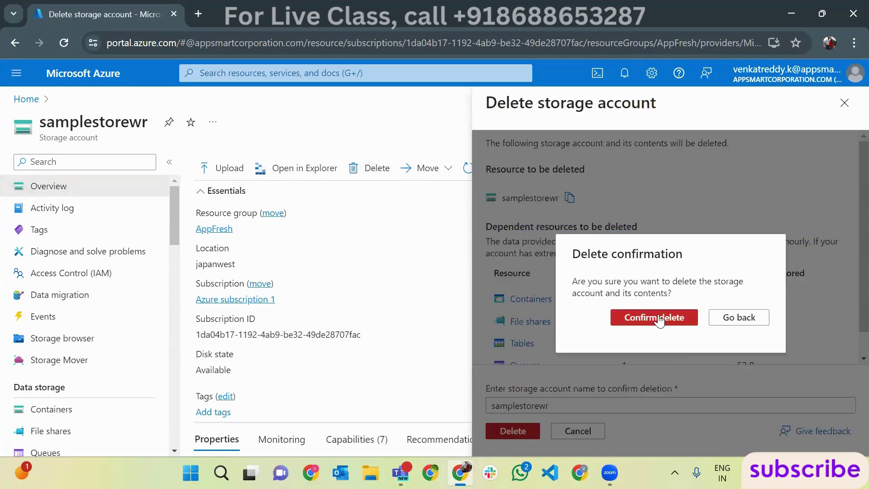
{"action": "left_click", "coordinate": [659, 316]}
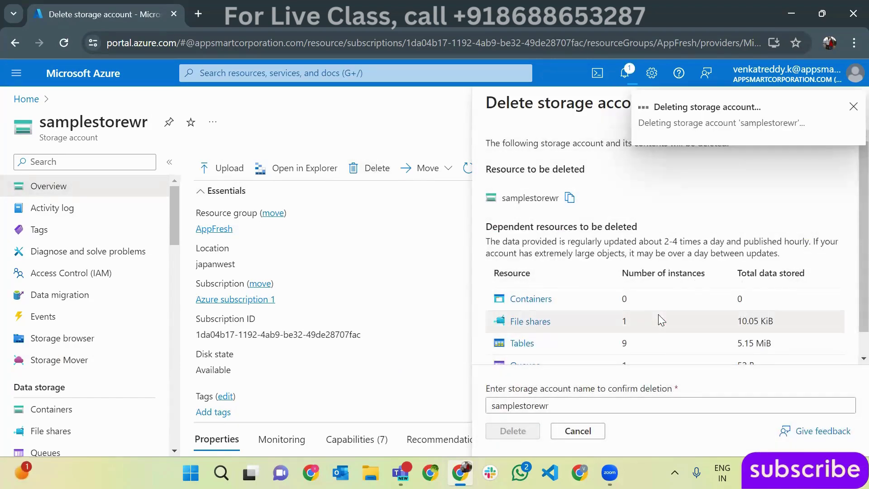
Step: Return to the portal home and open the storage accounts list to check the remaining accounts
{"action": "scroll", "coordinate": [659, 317], "scroll_direction": "down", "scroll_amount": 1}
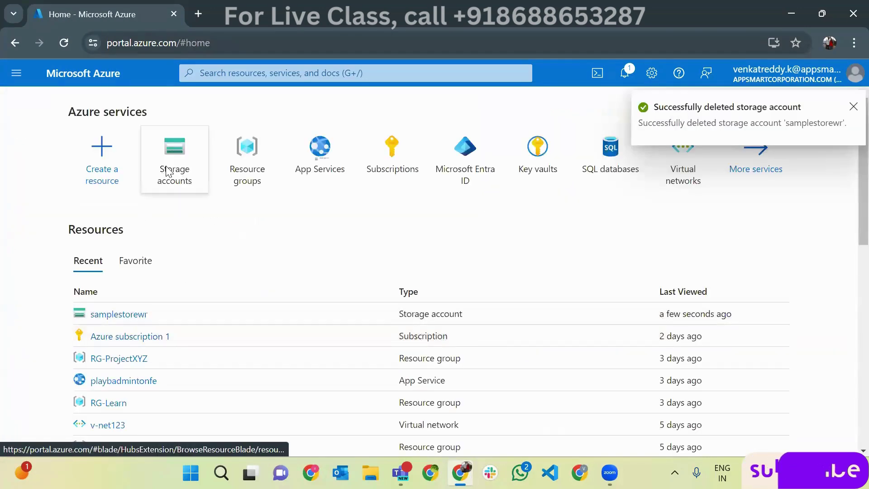
{"action": "left_click", "coordinate": [175, 171]}
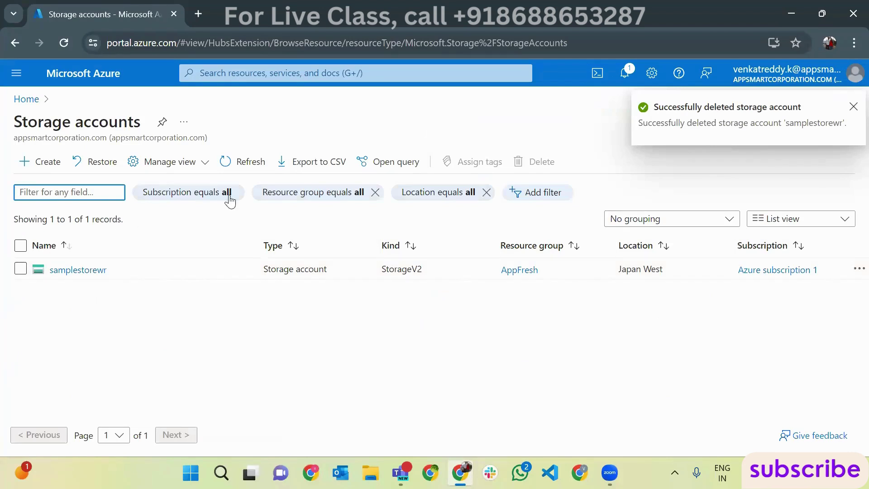
Step: Refresh the storage accounts list, check it in the simplified view, and return to the standard list
{"action": "left_click", "coordinate": [231, 170]}
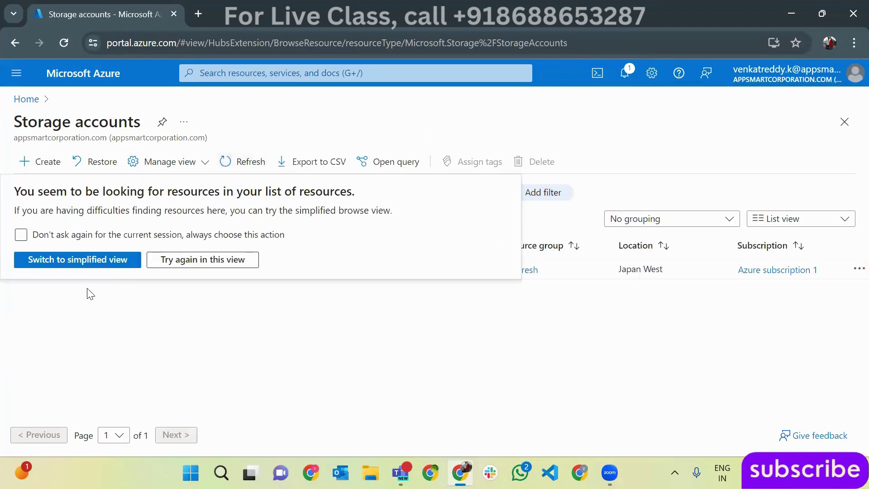
{"action": "left_click", "coordinate": [98, 262]}
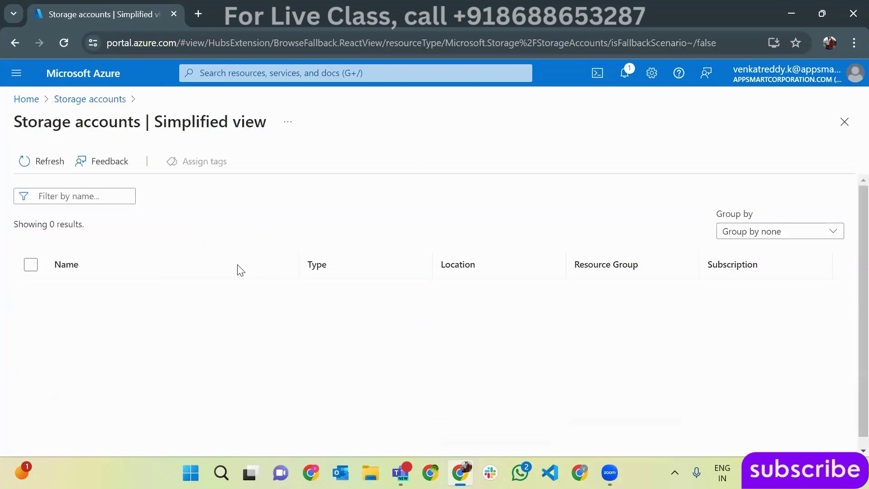
{"action": "left_click", "coordinate": [81, 99]}
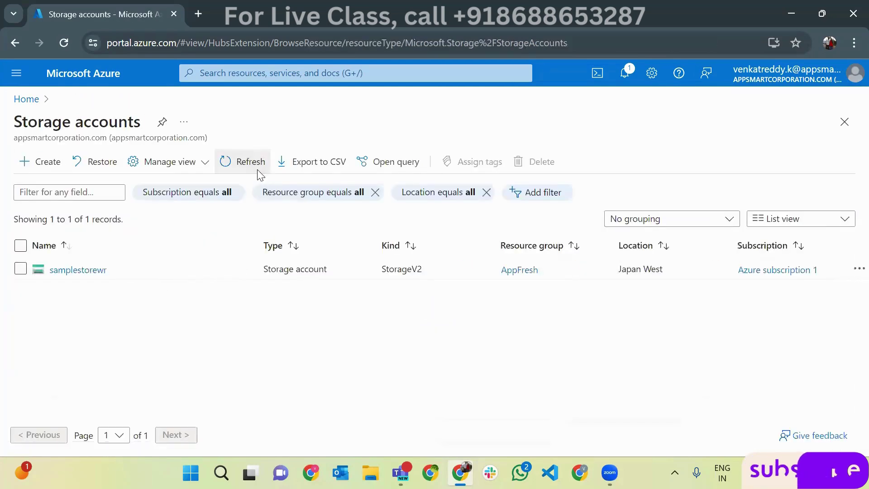
Step: Read and dismiss the deletion notification, then refresh the storage accounts list
{"action": "left_click", "coordinate": [625, 72]}
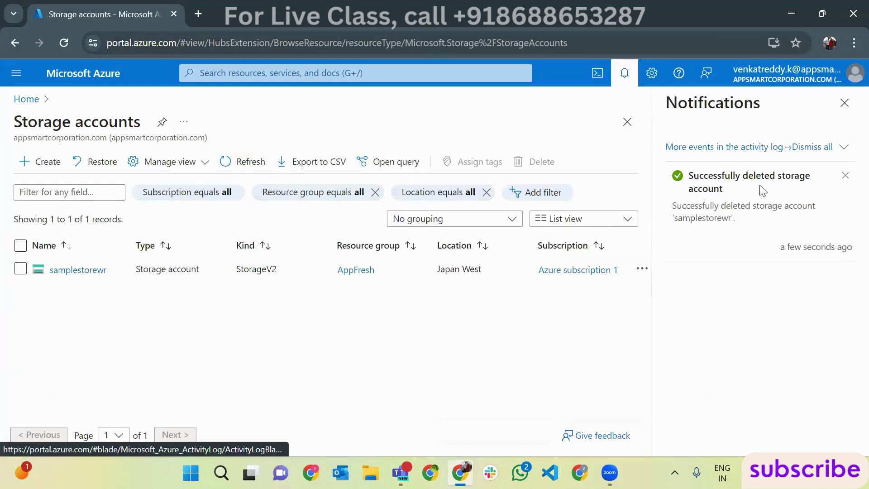
{"action": "left_click", "coordinate": [846, 178]}
{"action": "left_click", "coordinate": [844, 103]}
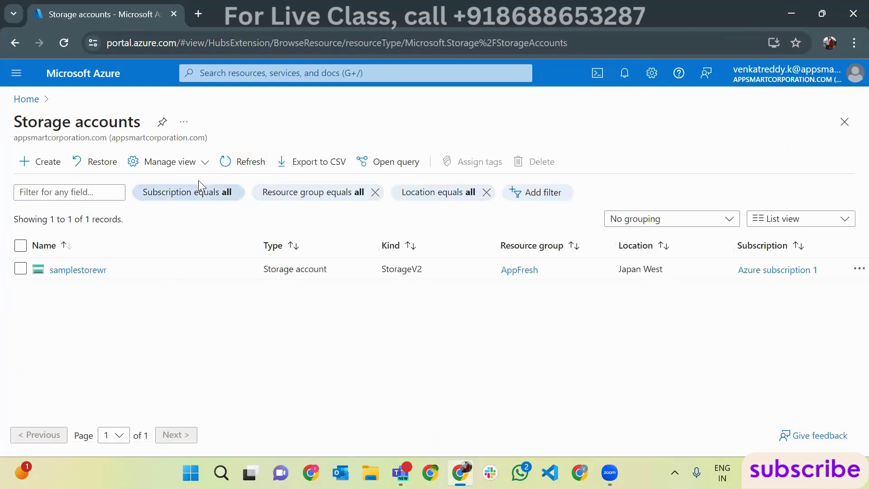
{"action": "left_click", "coordinate": [240, 163]}
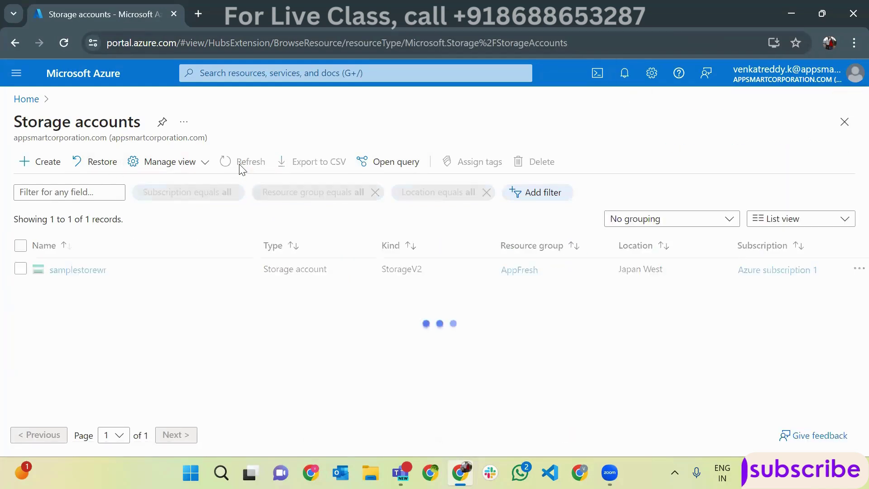
Step: Start creating a new storage account and choose RG-ProjectXYZ as its resource group
{"action": "left_click", "coordinate": [38, 168]}
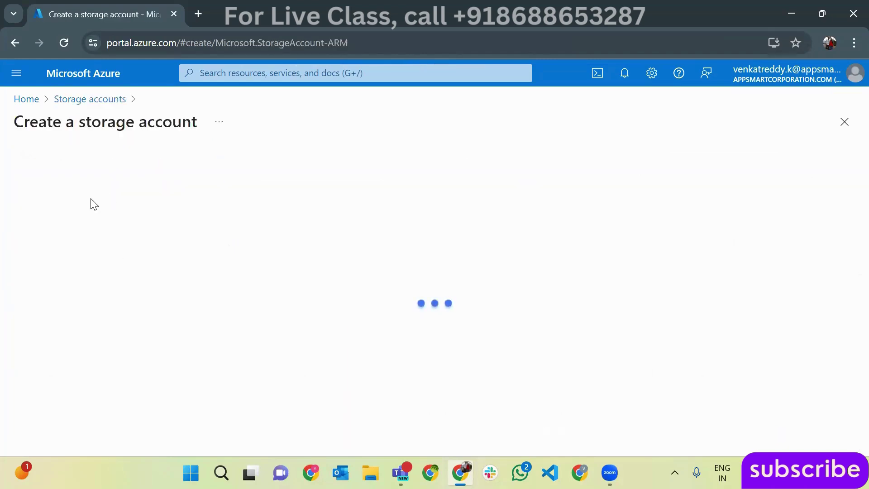
{"action": "scroll", "coordinate": [280, 295], "scroll_direction": "down", "scroll_amount": 5}
{"action": "left_click", "coordinate": [425, 217]}
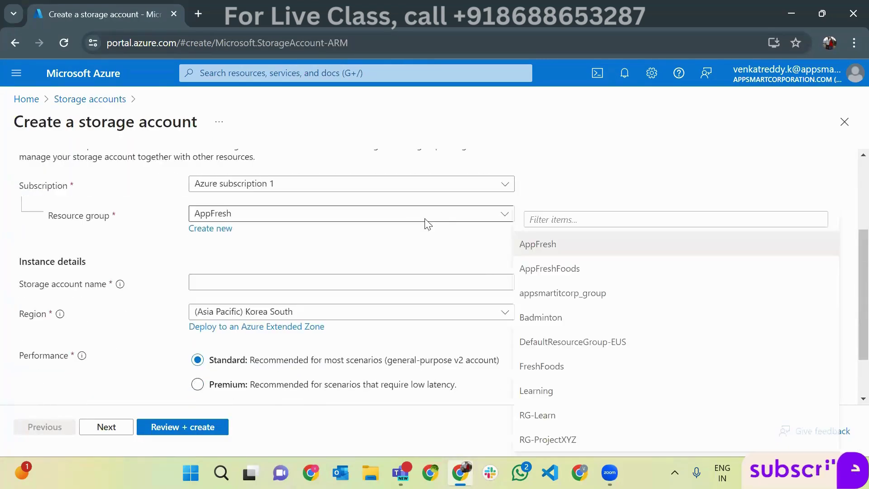
{"action": "left_click", "coordinate": [548, 439]}
Step: Name the storage account storageacc987123 and keep (Asia Pacific) Korea South as its region
{"action": "scroll", "coordinate": [352, 272], "scroll_direction": "down", "scroll_amount": 2}
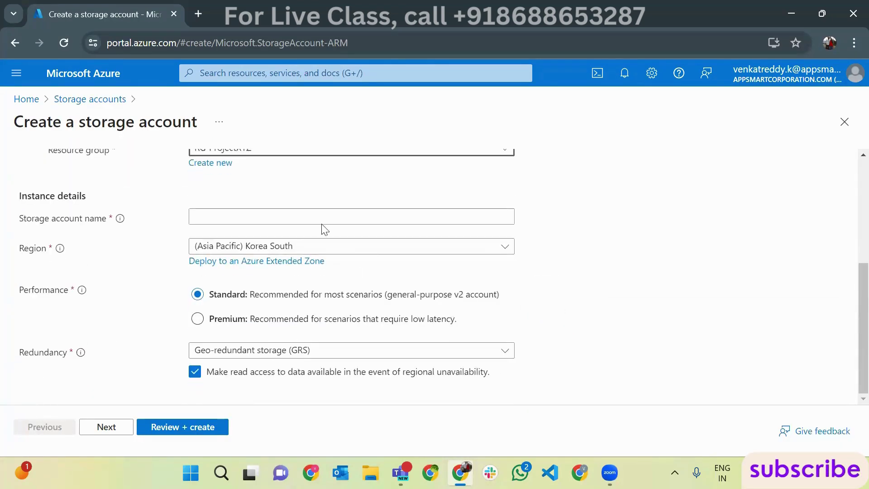
{"action": "left_click", "coordinate": [322, 218]}
{"action": "type", "text": "sto"}
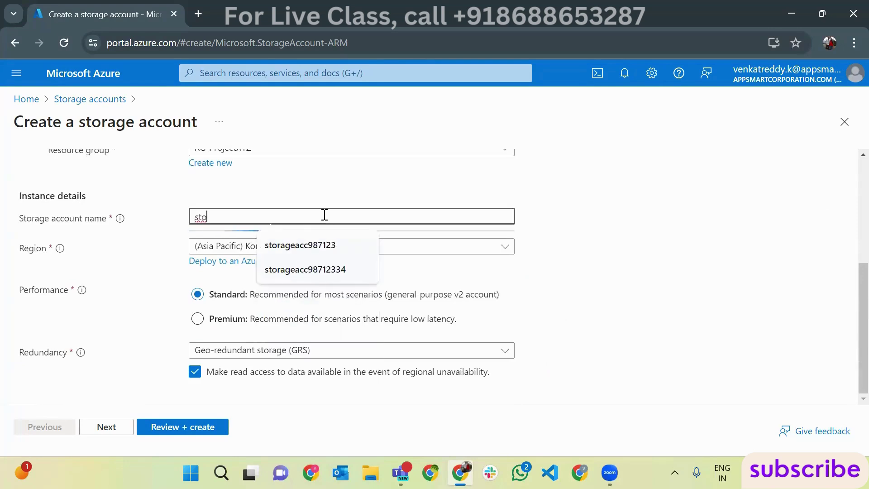
{"action": "left_click", "coordinate": [306, 247]}
{"action": "left_click", "coordinate": [304, 248]}
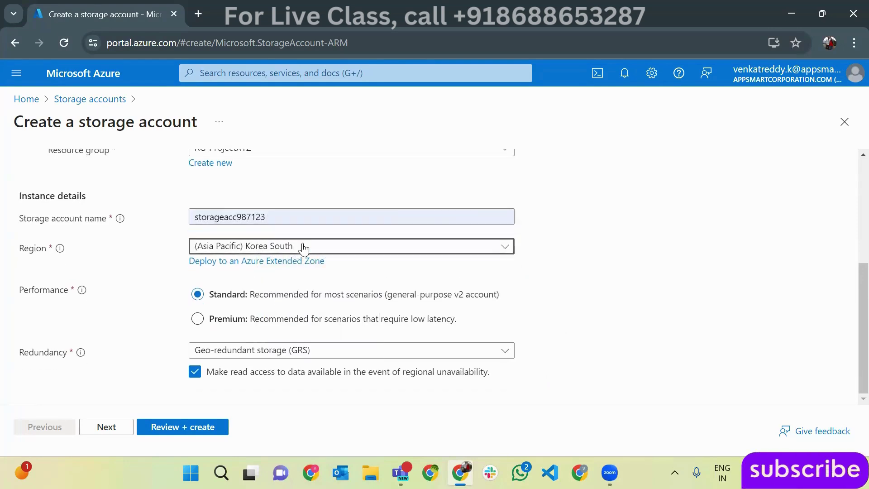
{"action": "left_click", "coordinate": [303, 249]}
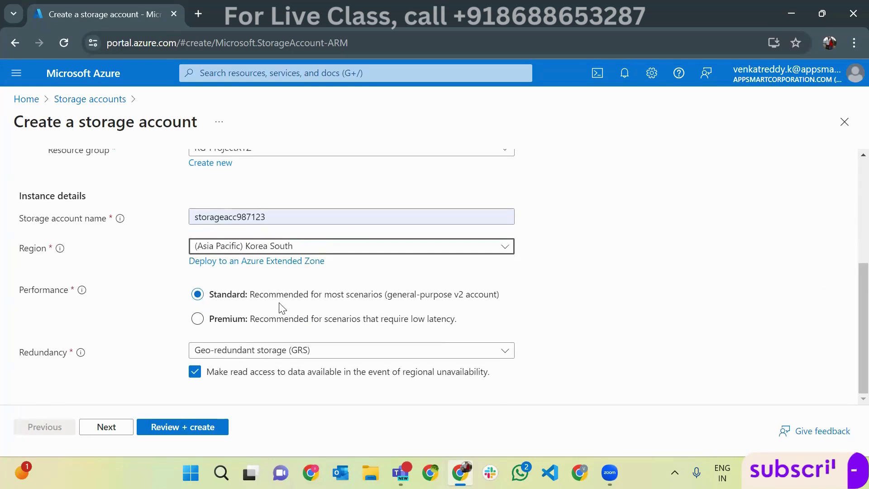
Step: Keep Standard performance and set the storage account's redundancy to Locally-redundant storage (LRS)
{"action": "left_click", "coordinate": [235, 317]}
{"action": "left_click", "coordinate": [235, 303]}
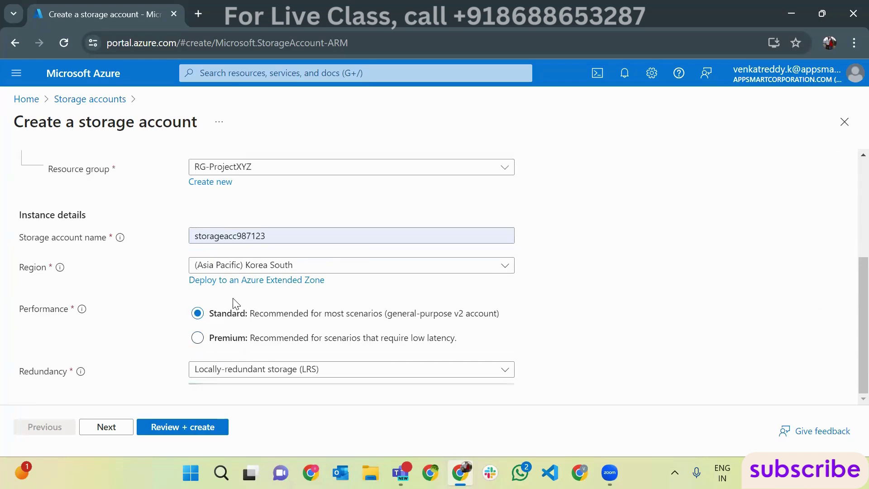
{"action": "left_click", "coordinate": [240, 370]}
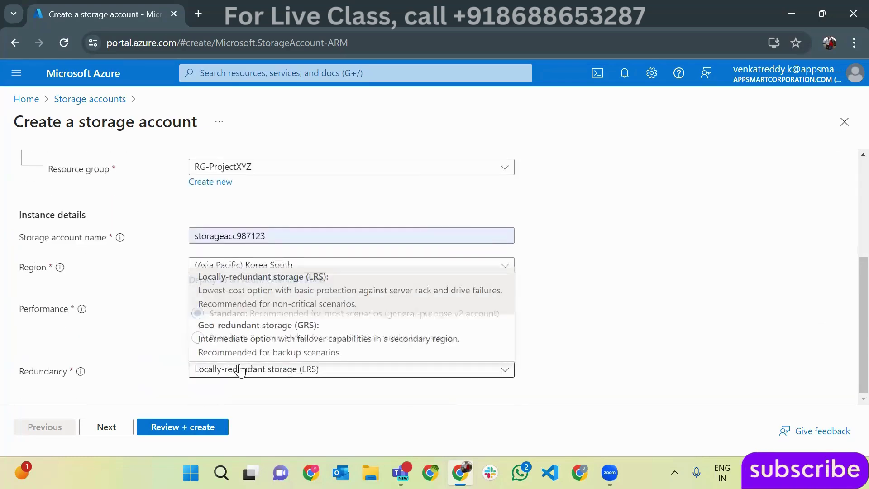
{"action": "left_click", "coordinate": [240, 370]}
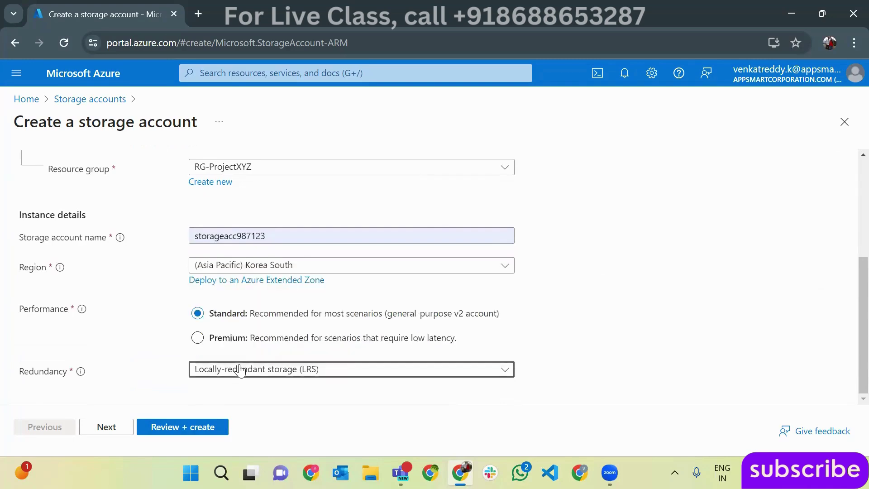
Step: Allow enabling anonymous access on individual containers in the storage account's advanced security settings
{"action": "scroll", "coordinate": [342, 330], "scroll_direction": "up", "scroll_amount": 5}
{"action": "left_click", "coordinate": [91, 169]}
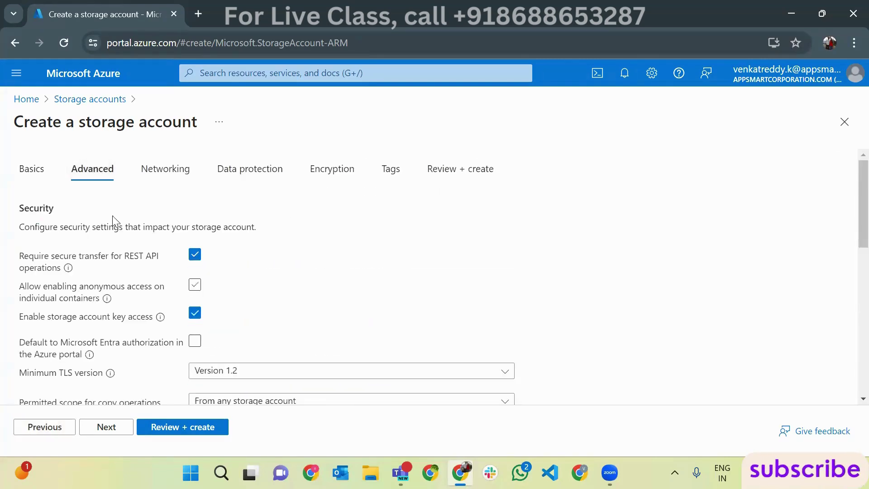
{"action": "left_click", "coordinate": [25, 171]}
{"action": "left_click", "coordinate": [88, 174]}
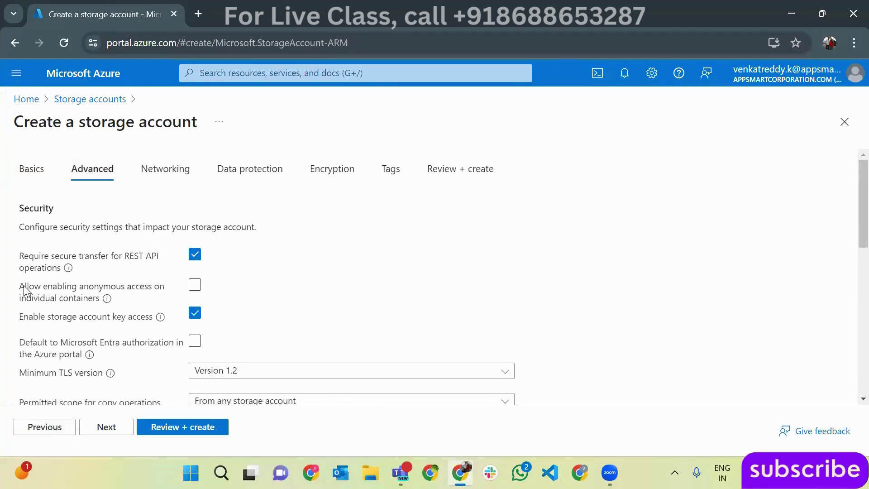
{"action": "left_click_drag", "start_coordinate": [23, 286], "coordinate": [122, 301]}
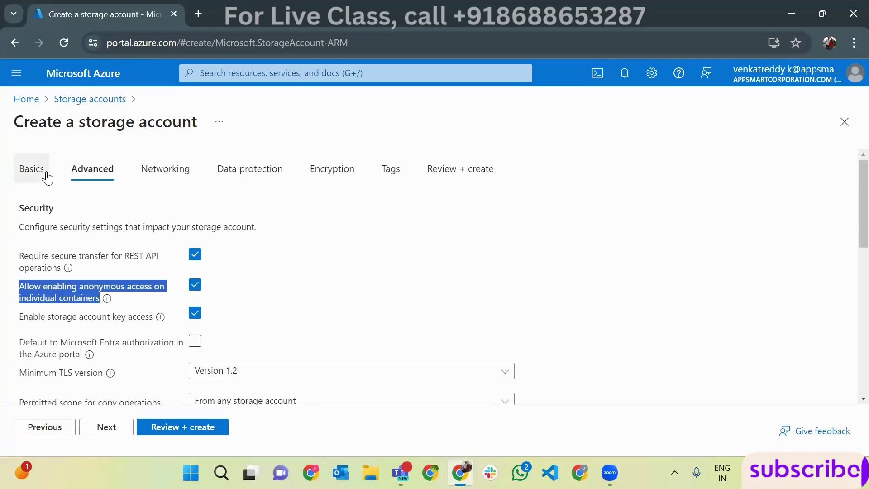
Step: Recheck the basic settings, validate the configuration, and create the storage account
{"action": "left_click", "coordinate": [21, 174]}
{"action": "scroll", "coordinate": [295, 278], "scroll_direction": "down", "scroll_amount": 4}
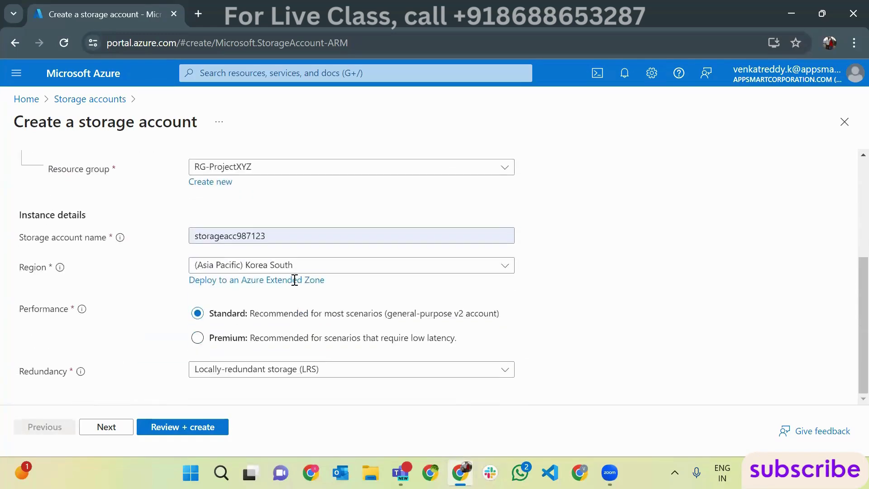
{"action": "left_click", "coordinate": [187, 432]}
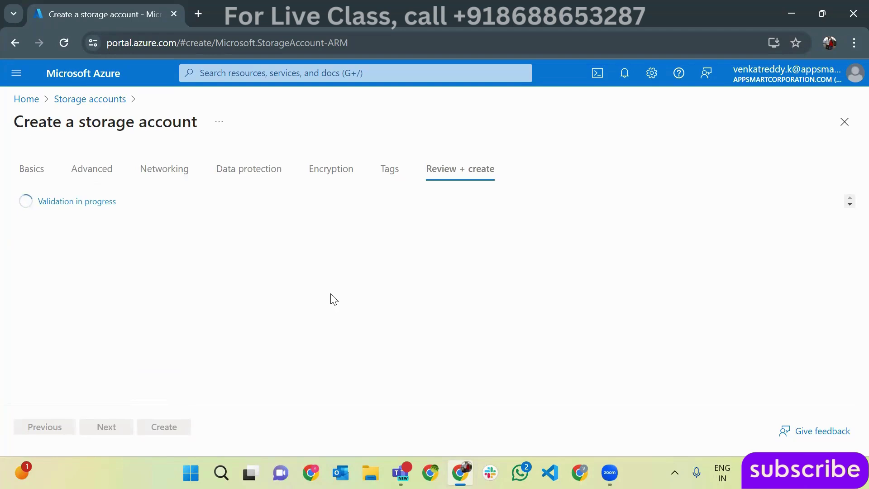
{"action": "left_click", "coordinate": [163, 426]}
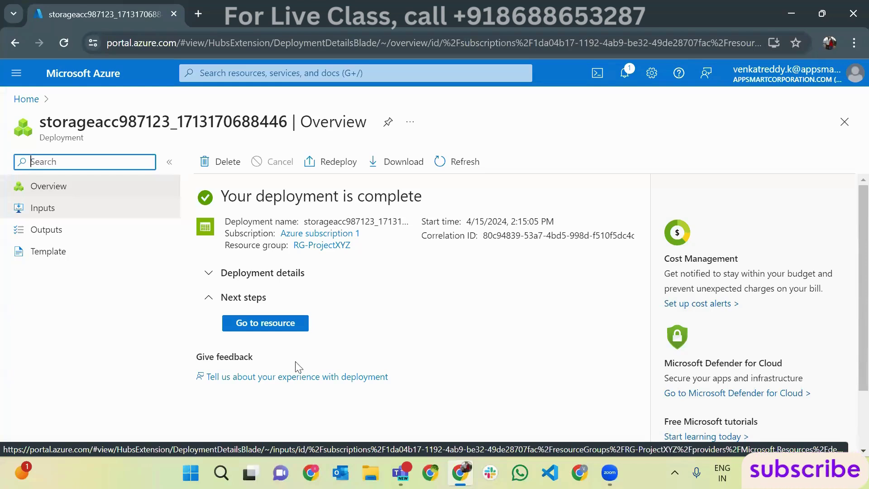
Step: Go to the deployed storageacc987123 resource and look through its containers, file shares, queues and tables
{"action": "left_click", "coordinate": [264, 328]}
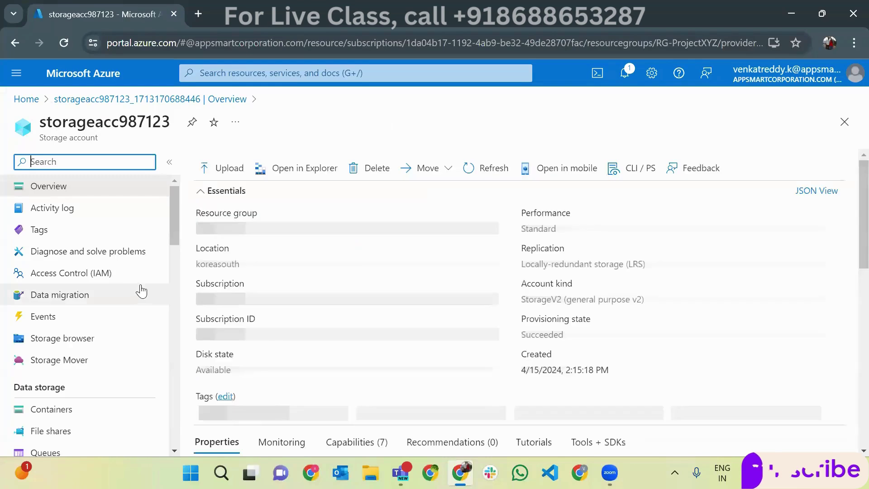
{"action": "scroll", "coordinate": [140, 291], "scroll_direction": "down", "scroll_amount": 3}
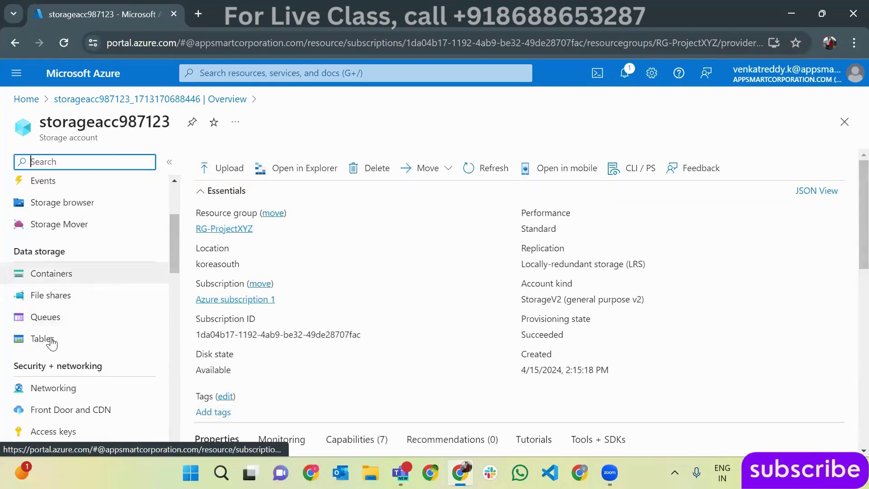
{"action": "left_click", "coordinate": [57, 274]}
{"action": "left_click", "coordinate": [62, 297]}
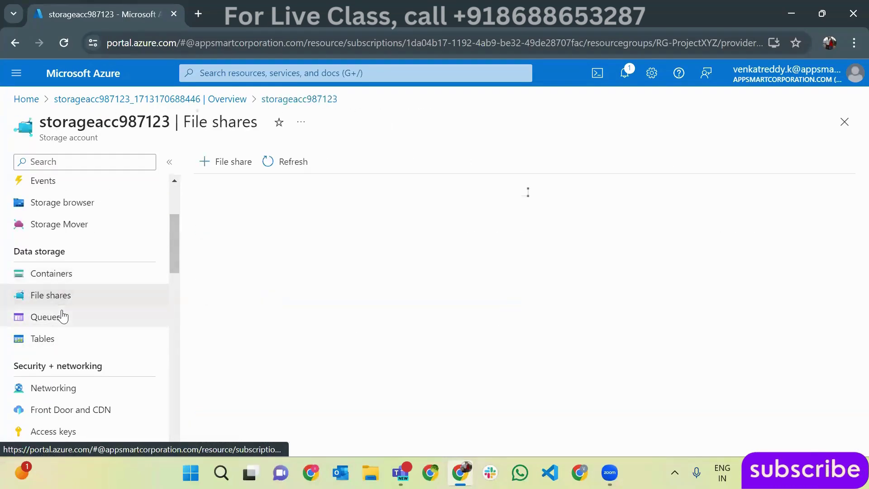
{"action": "left_click", "coordinate": [62, 315]}
{"action": "left_click", "coordinate": [69, 341]}
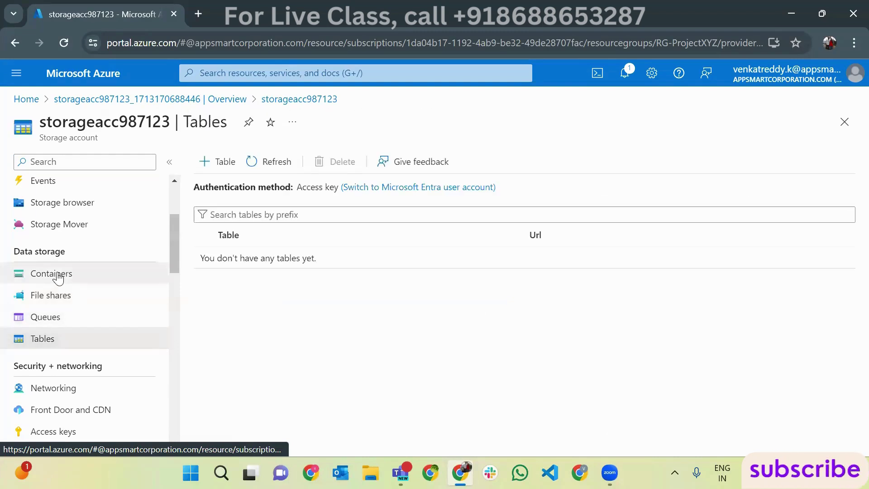
Step: Create a container named sample in storageacc987123 with the Container anonymous access level (read access for containers and blobs)
{"action": "left_click", "coordinate": [58, 276]}
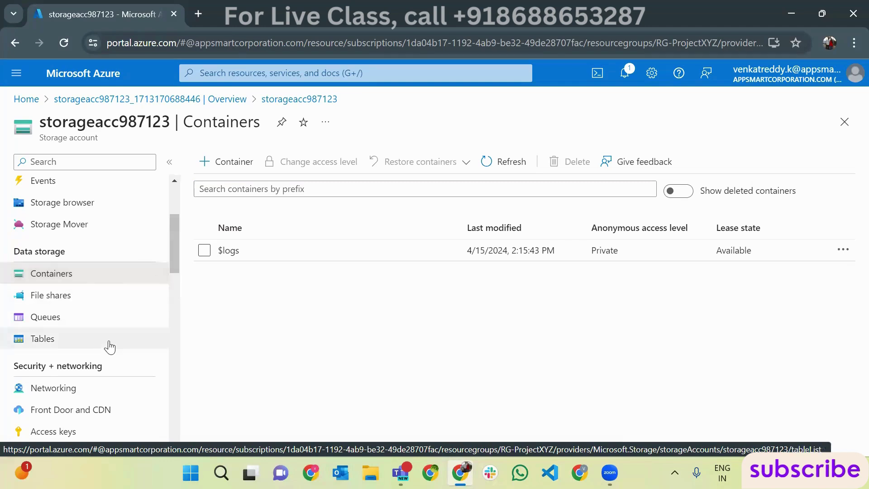
{"action": "left_click", "coordinate": [87, 277]}
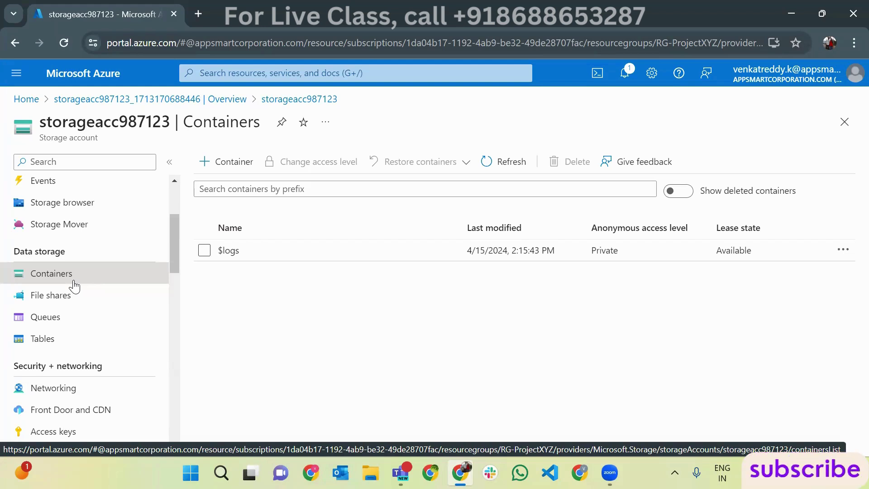
{"action": "left_click", "coordinate": [228, 161]}
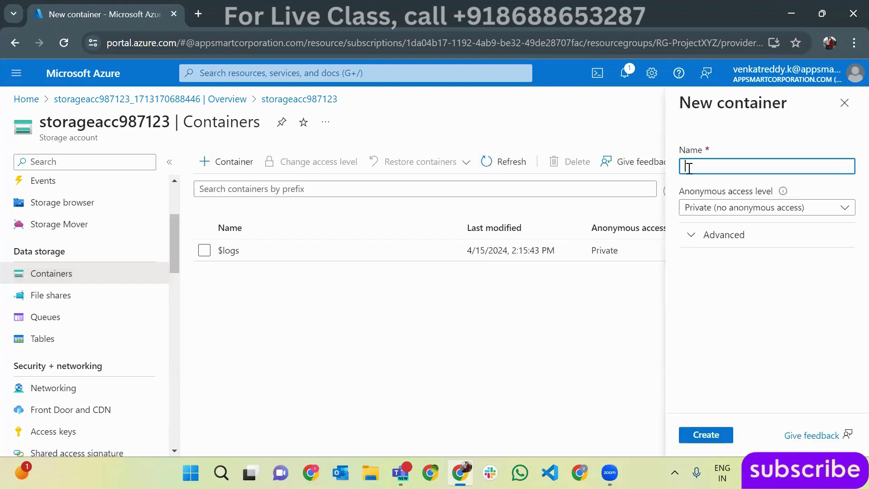
{"action": "type", "text": "sample"}
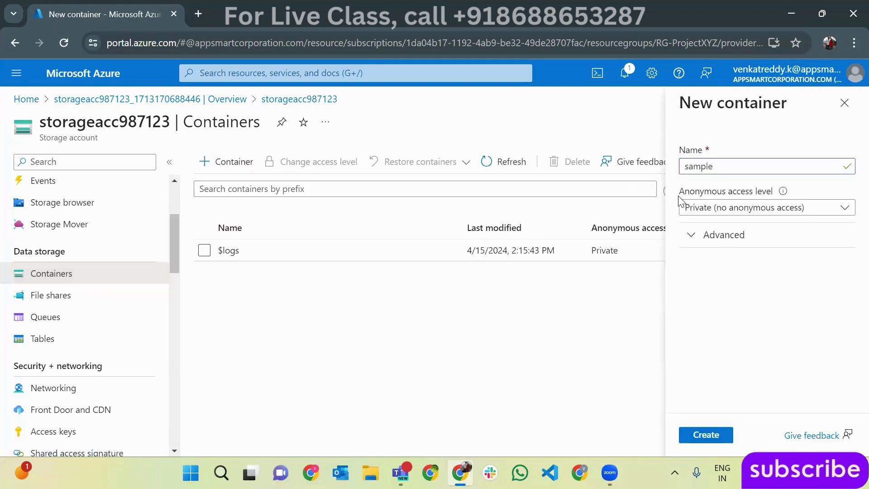
{"action": "left_click", "coordinate": [684, 198]}
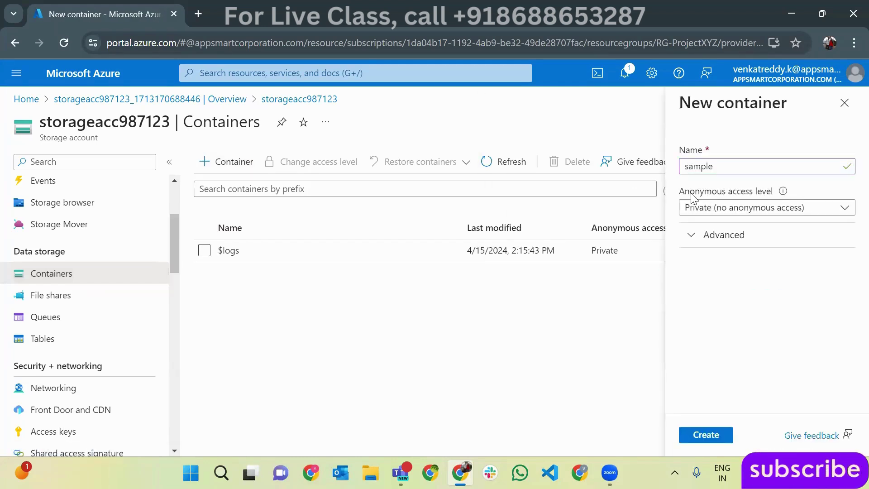
{"action": "left_click", "coordinate": [773, 208]}
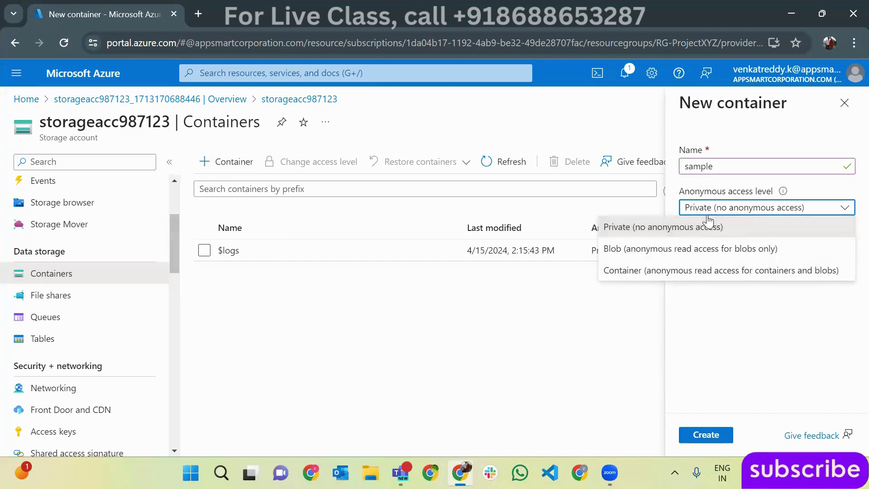
{"action": "left_click", "coordinate": [650, 270]}
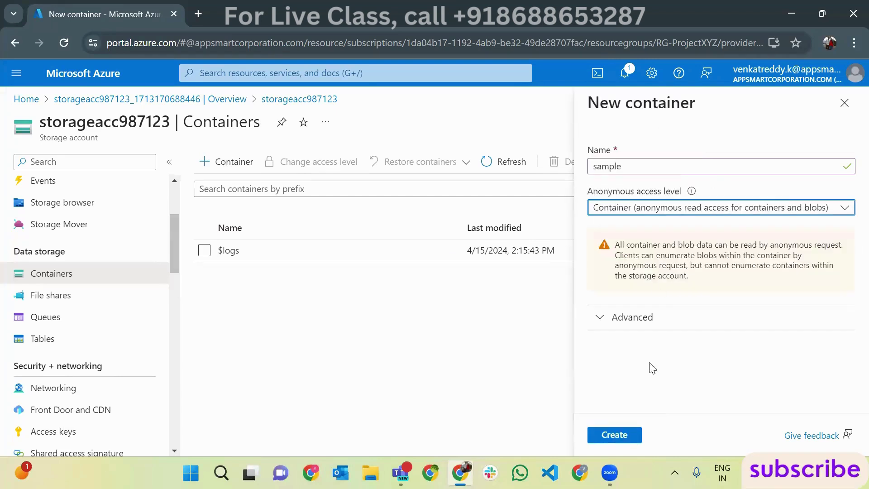
{"action": "left_click", "coordinate": [613, 435]}
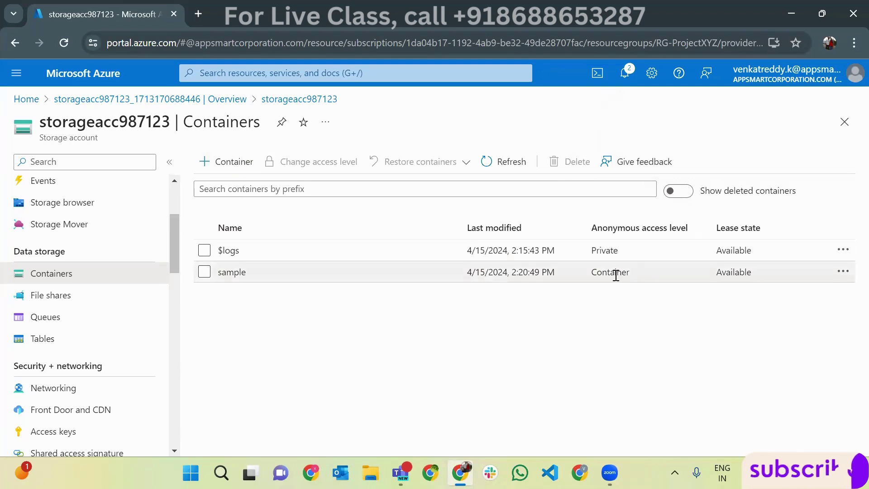
Step: Create a second container named test with private access (no anonymous access)
{"action": "left_click", "coordinate": [225, 161]}
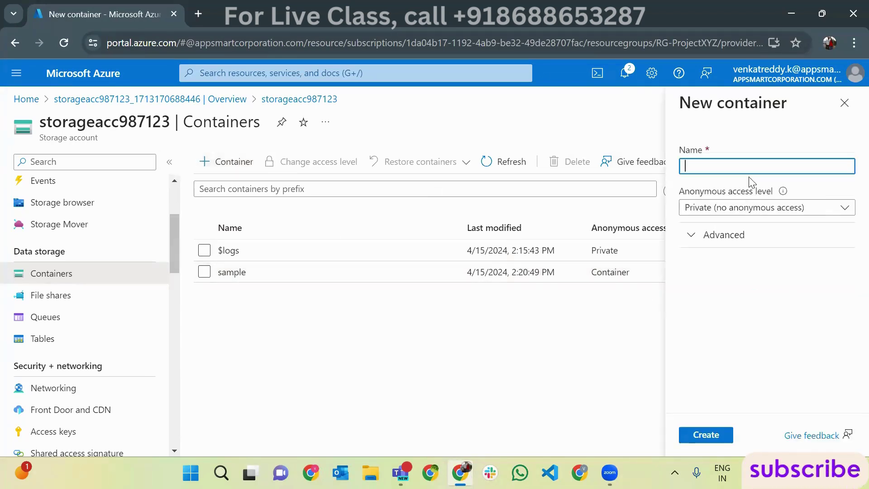
{"action": "type", "text": "test"}
{"action": "left_click", "coordinate": [689, 436]}
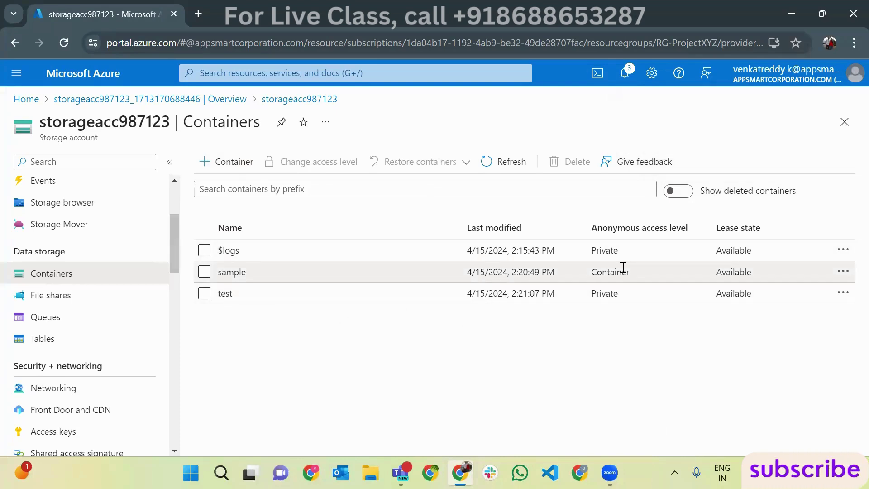
Step: Upload the file Screenshot 2023-11-13 230449.png to the sample container
{"action": "left_click", "coordinate": [240, 274]}
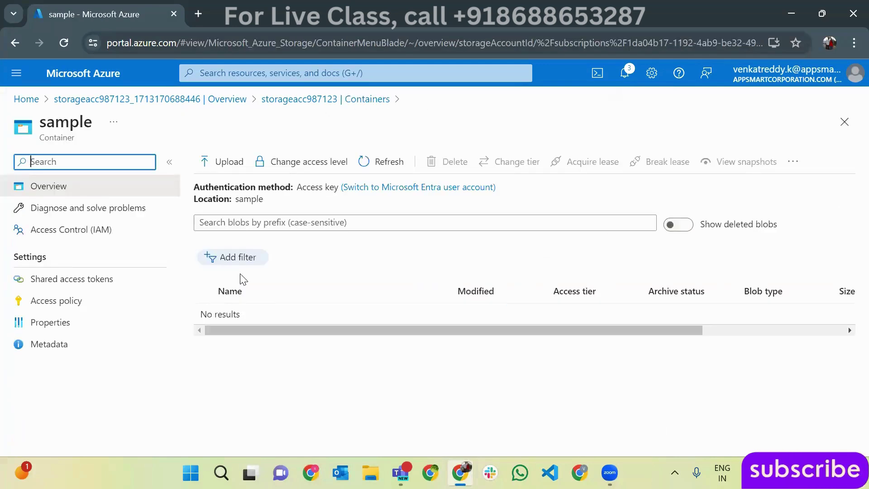
{"action": "left_click", "coordinate": [212, 170]}
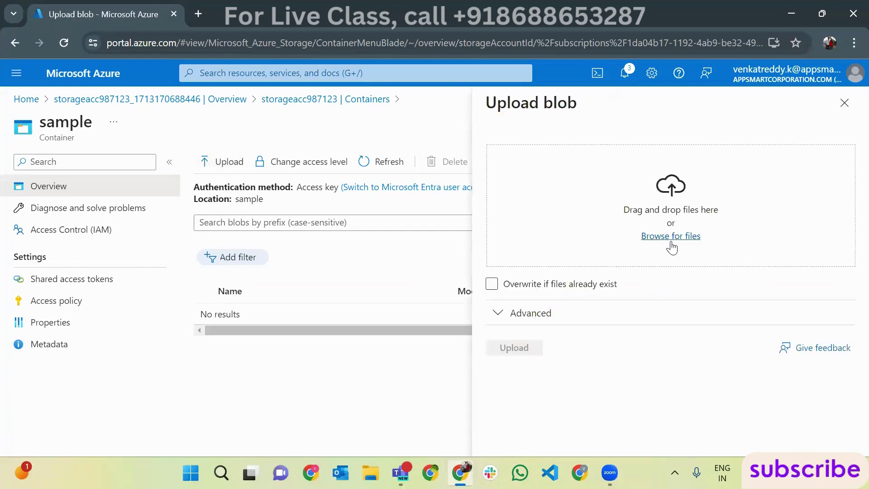
{"action": "left_click", "coordinate": [672, 239]}
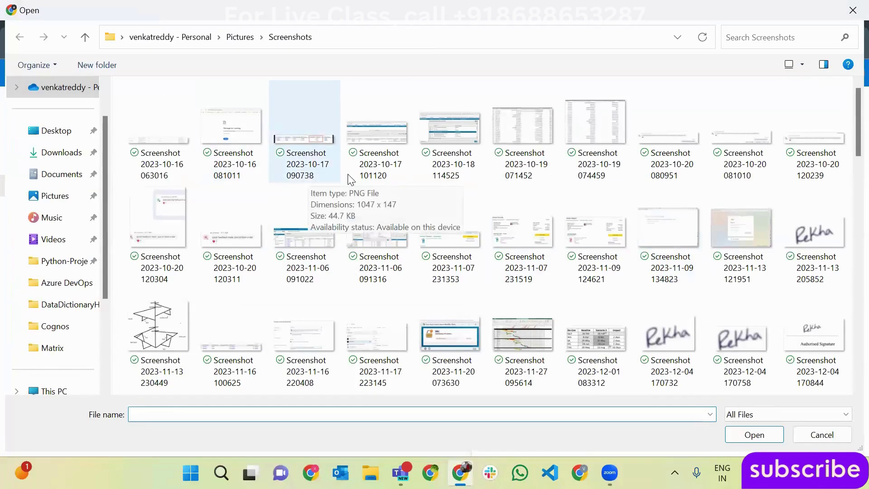
{"action": "scroll", "coordinate": [473, 226], "scroll_direction": "down", "scroll_amount": 8}
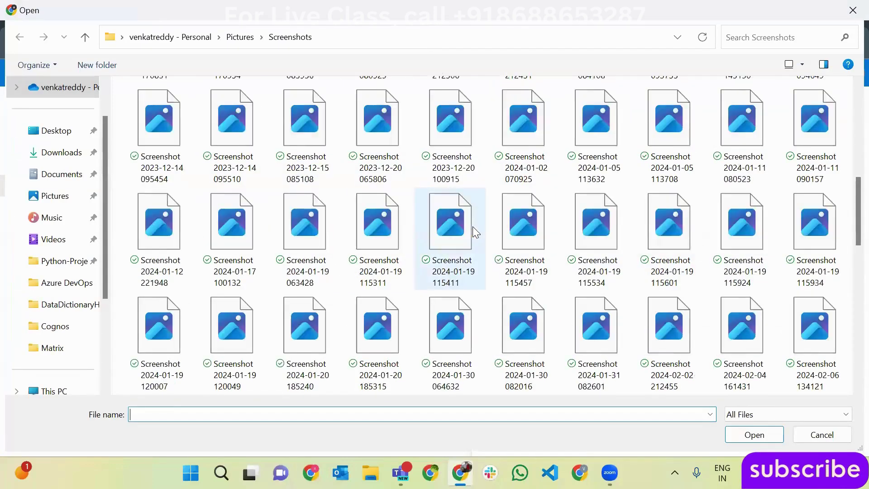
{"action": "scroll", "coordinate": [473, 227], "scroll_direction": "up", "scroll_amount": 5}
{"action": "double_click", "coordinate": [156, 116]}
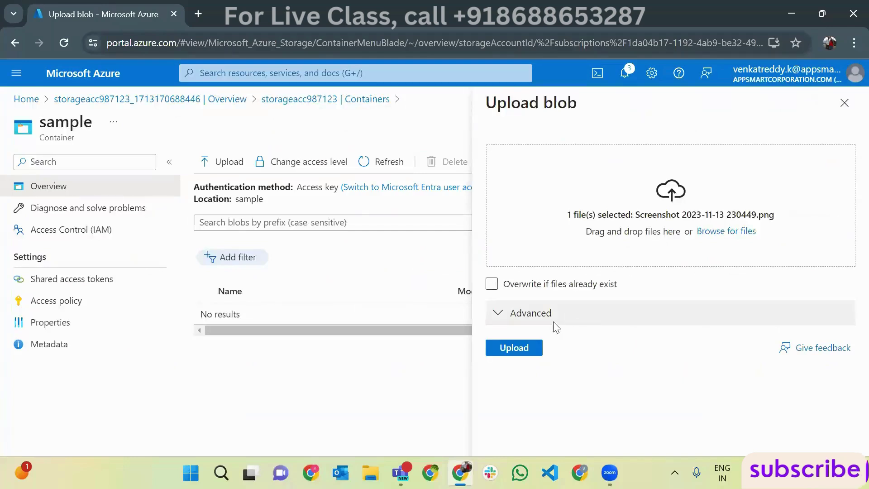
{"action": "left_click", "coordinate": [514, 347]}
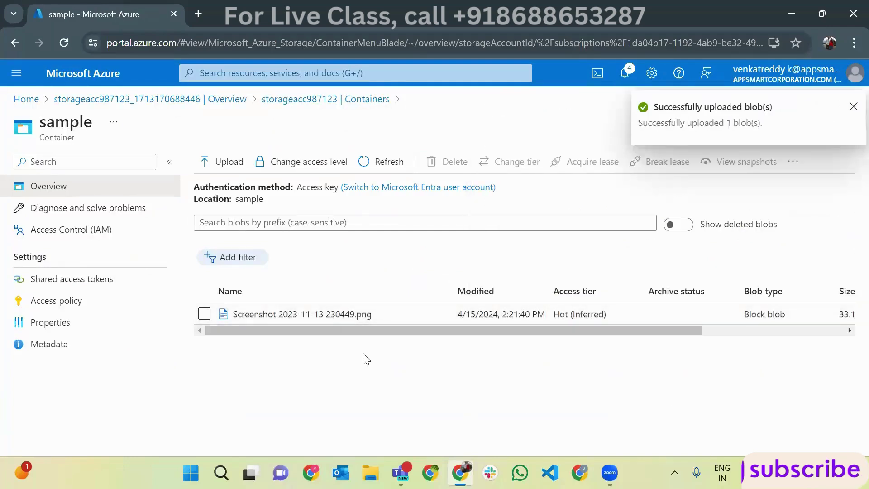
Step: Copy the URL of the blob in the sample container and test it in a new browser tab, then return to the container
{"action": "left_click", "coordinate": [324, 316]}
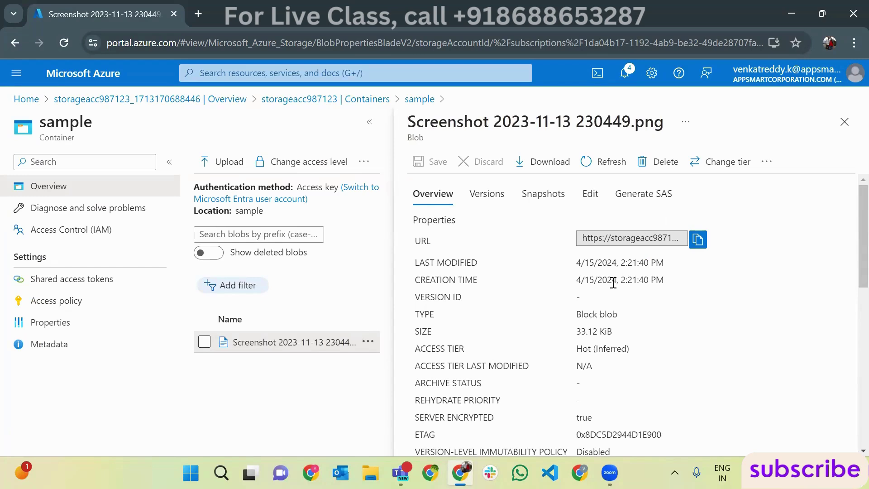
{"action": "left_click", "coordinate": [845, 121]}
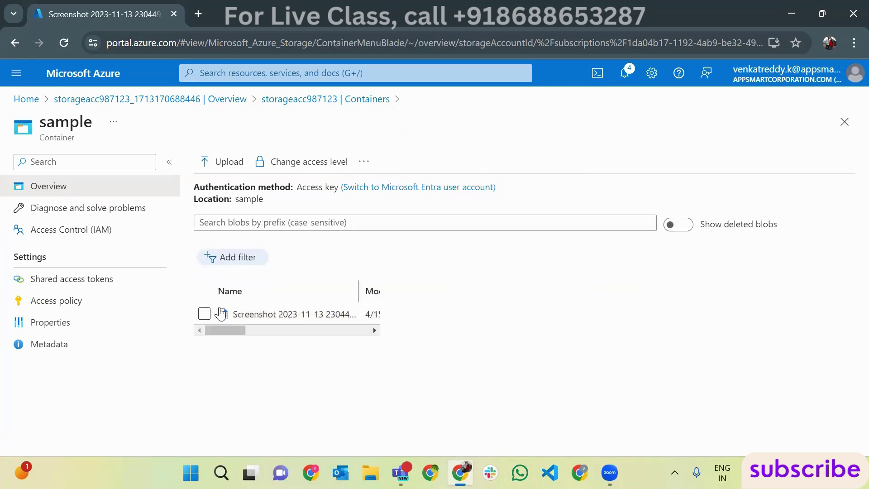
{"action": "left_click", "coordinate": [280, 315]}
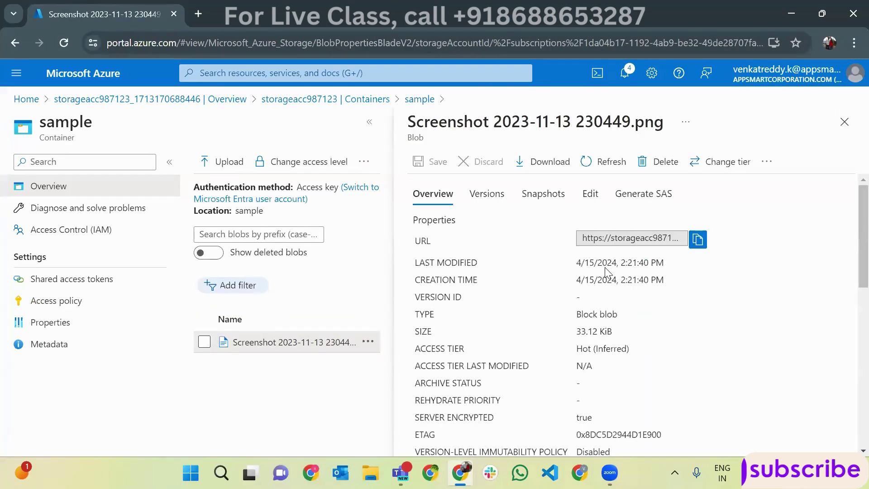
{"action": "left_click", "coordinate": [697, 240]}
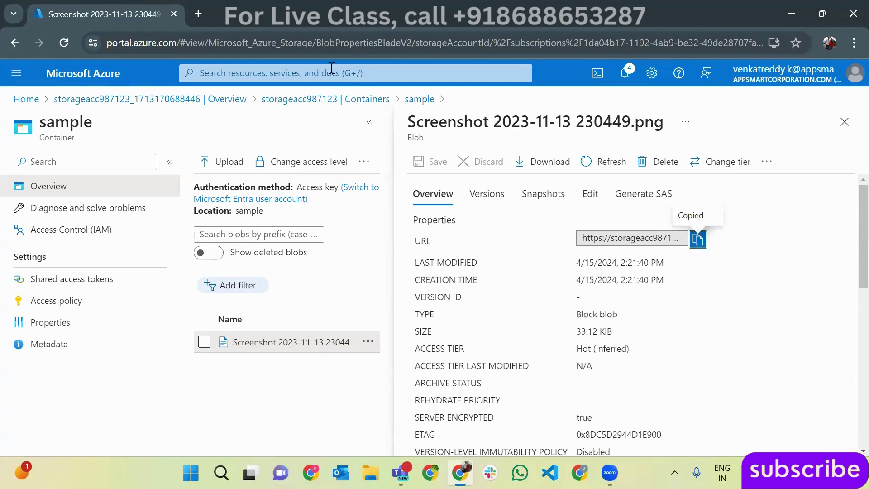
{"action": "key", "text": "ctrl+t"}
{"action": "key", "text": "ctrl+v"}
{"action": "key", "text": "Return"}
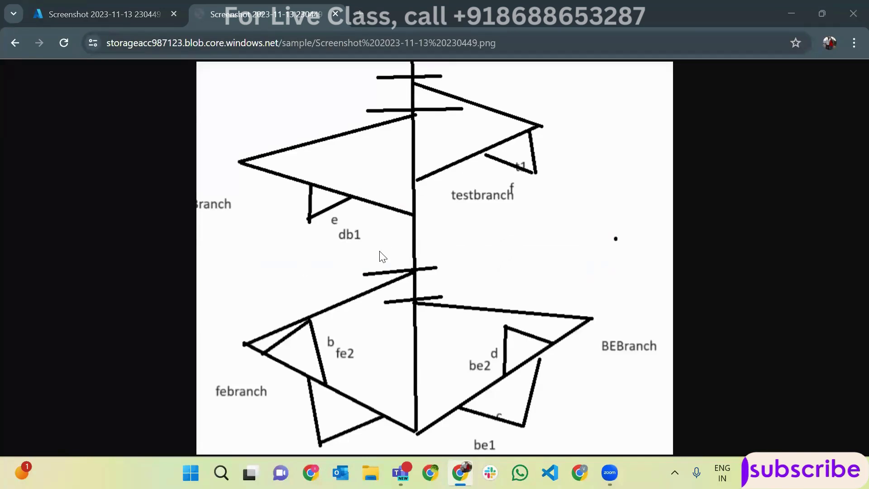
{"action": "key", "text": "ctrl+w"}
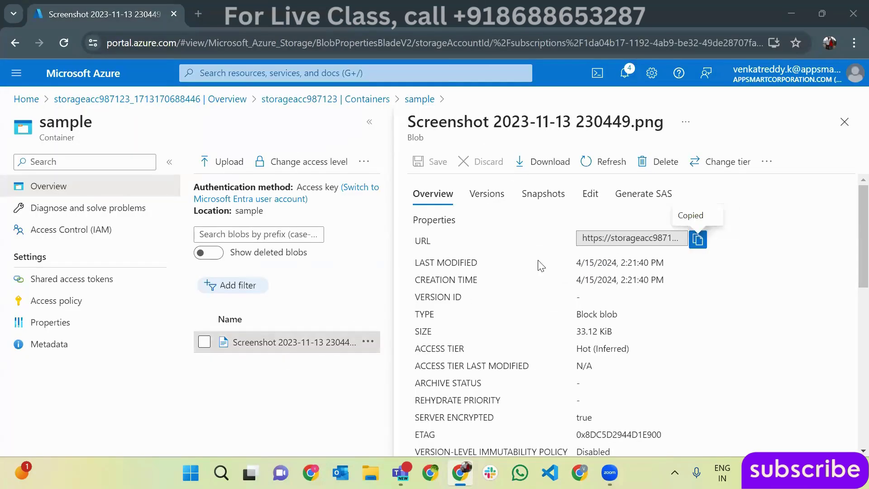
{"action": "left_click", "coordinate": [845, 122]}
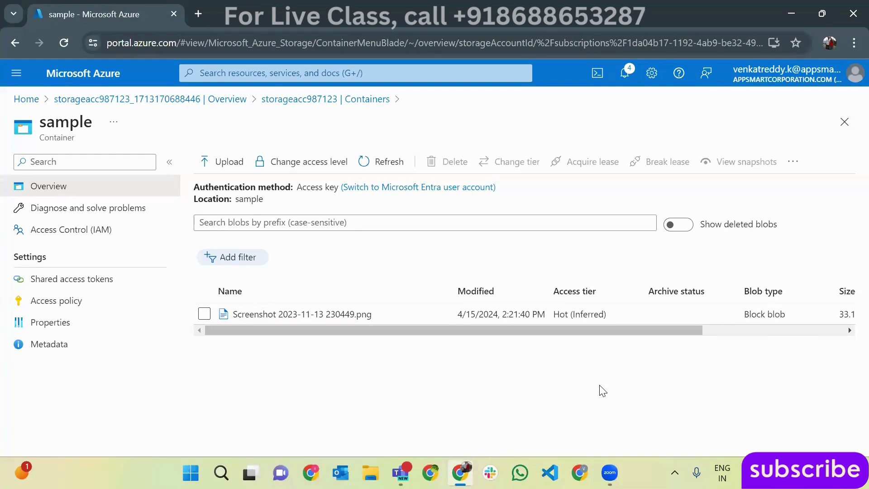
Step: Check the access tier of the uploaded blob in the sample container's list
{"action": "left_click_drag", "start_coordinate": [582, 330], "coordinate": [355, 352]}
{"action": "left_click_drag", "start_coordinate": [556, 293], "coordinate": [601, 299]}
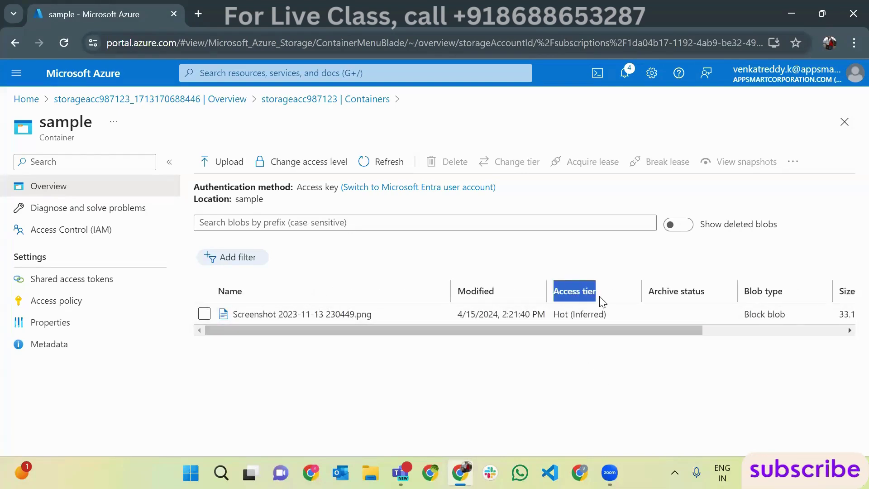
{"action": "left_click_drag", "start_coordinate": [550, 315], "coordinate": [607, 318]}
{"action": "left_click", "coordinate": [607, 319]}
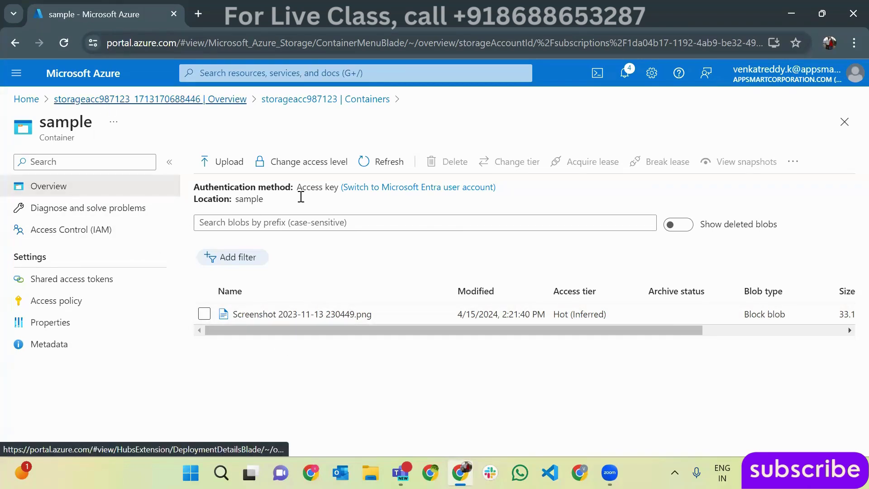
Step: Go back to storageacc987123 and upload Screenshot 2023-11-13 230449.png to the test container
{"action": "left_click", "coordinate": [107, 107]}
{"action": "left_click", "coordinate": [297, 330]}
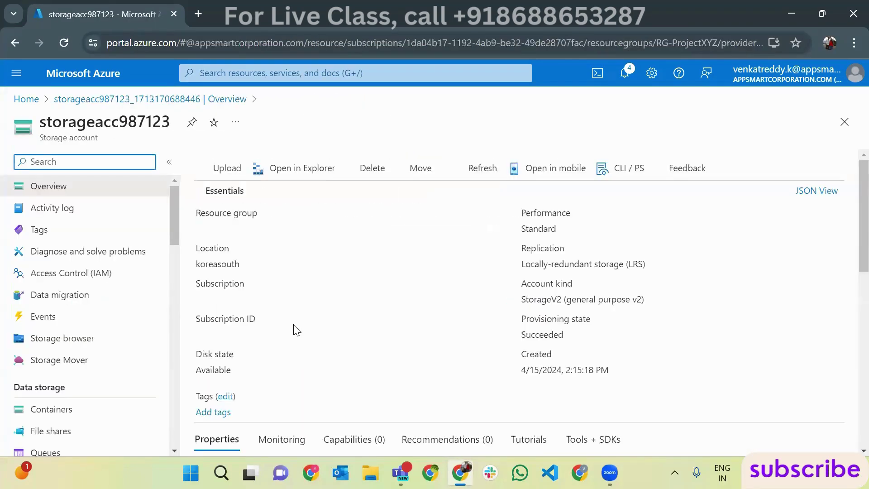
{"action": "left_click", "coordinate": [69, 409]}
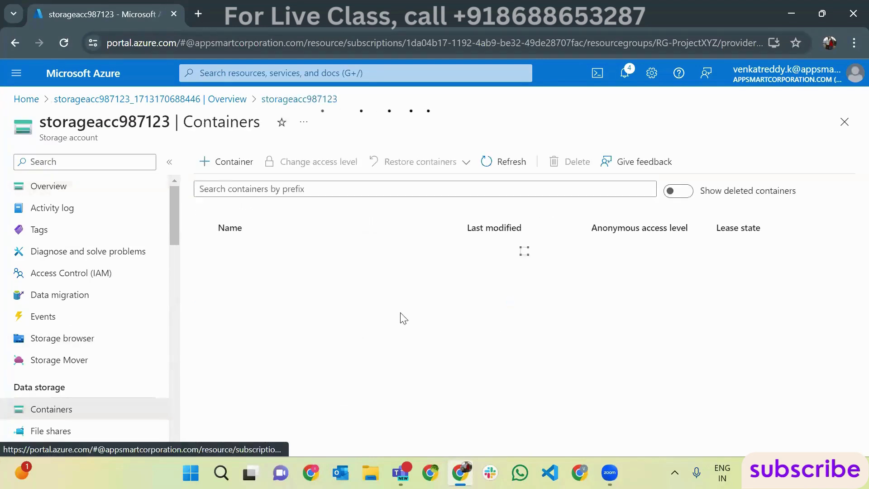
{"action": "left_click", "coordinate": [228, 295]}
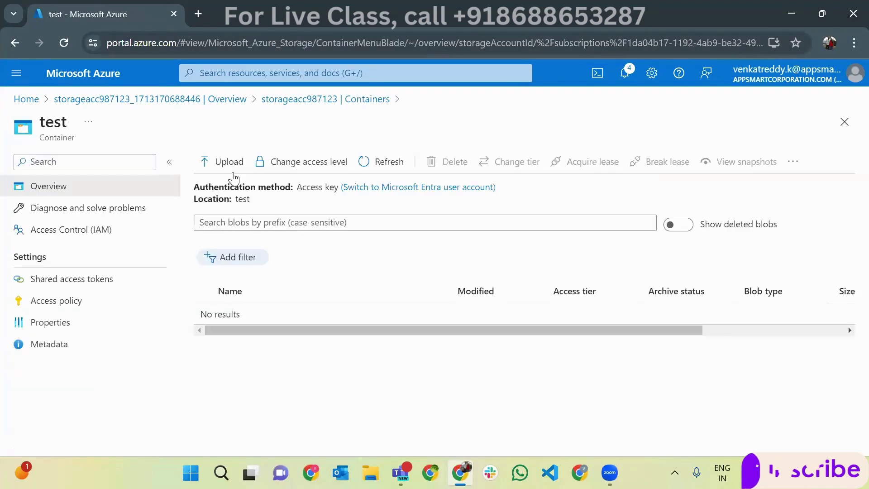
{"action": "left_click", "coordinate": [224, 162]}
{"action": "left_click", "coordinate": [673, 234]}
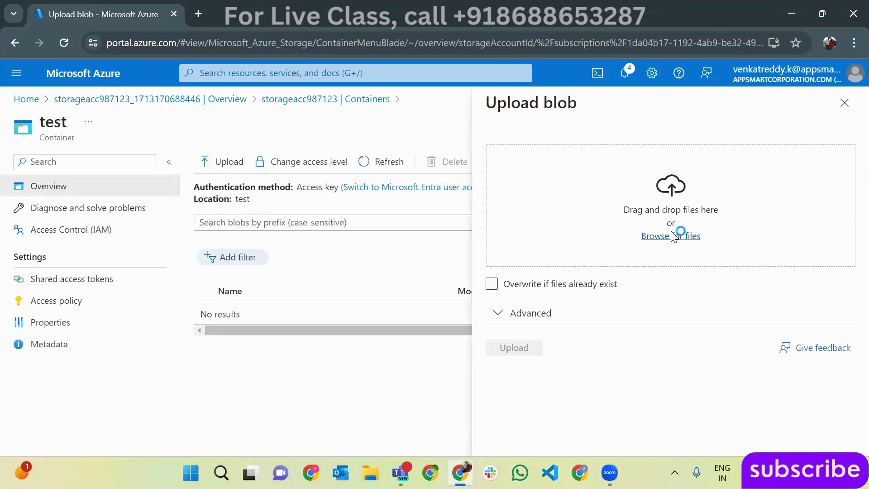
{"action": "scroll", "coordinate": [379, 267], "scroll_direction": "down", "scroll_amount": 5}
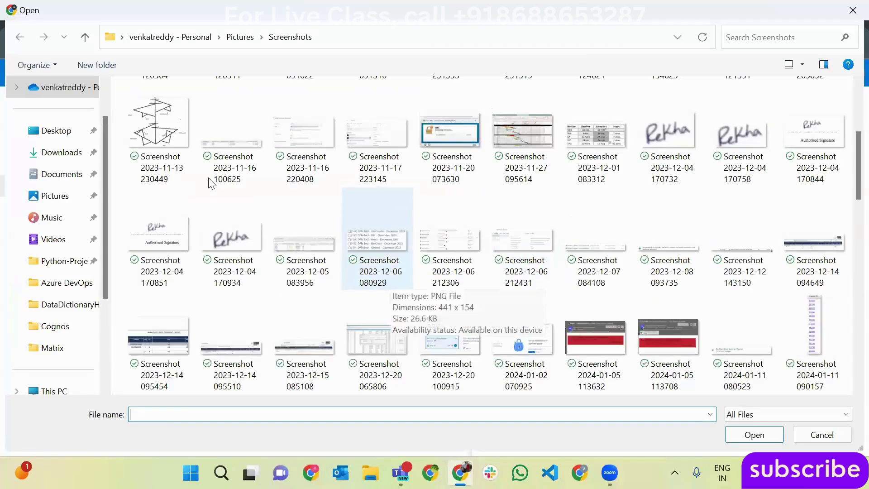
{"action": "left_click", "coordinate": [188, 175]}
{"action": "key", "text": "Return"}
{"action": "left_click", "coordinate": [527, 354]}
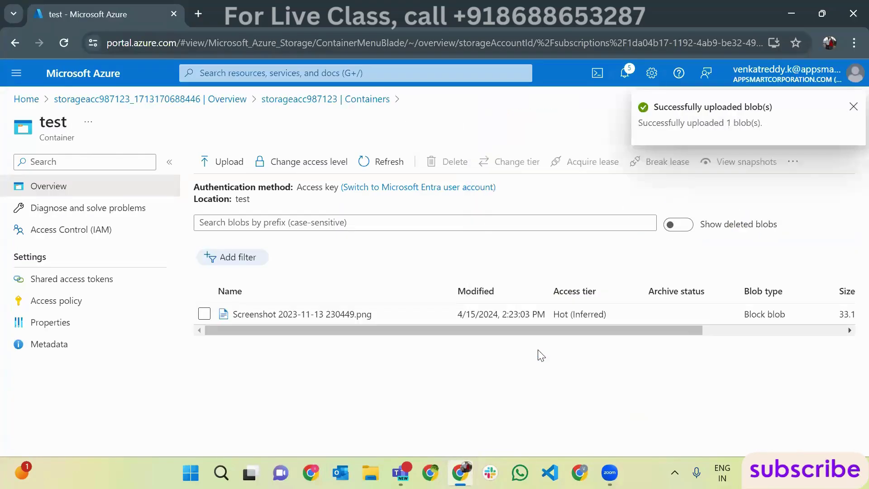
Step: Copy the URL of the blob in the test container, try it in a new browser tab, and read the response
{"action": "left_click", "coordinate": [330, 317]}
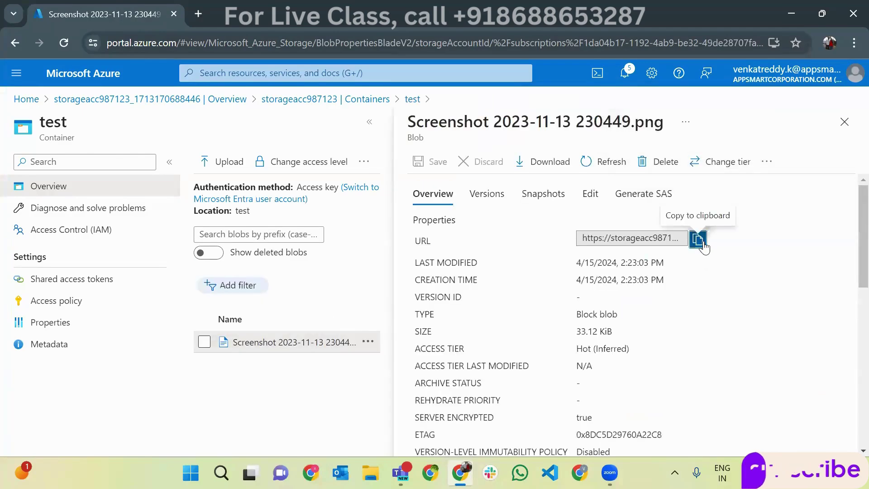
{"action": "left_click", "coordinate": [697, 239]}
{"action": "left_click", "coordinate": [198, 14]}
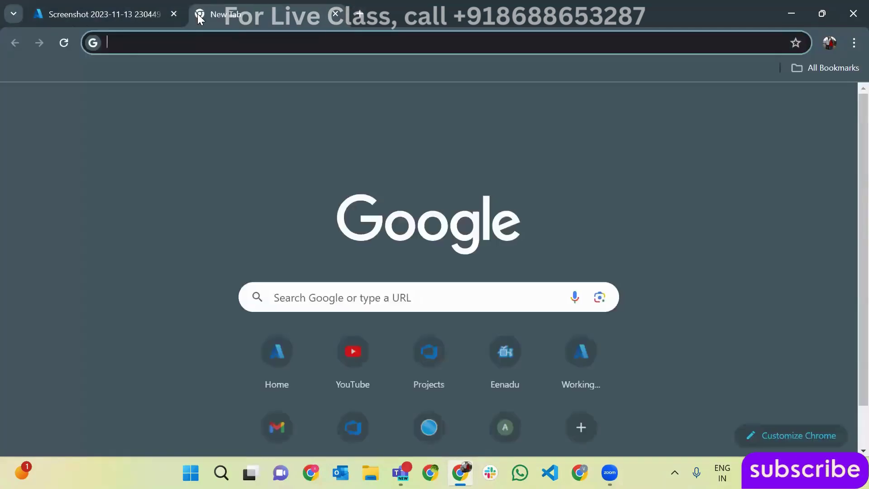
{"action": "key", "text": "ctrl+v"}
{"action": "key", "text": "Return"}
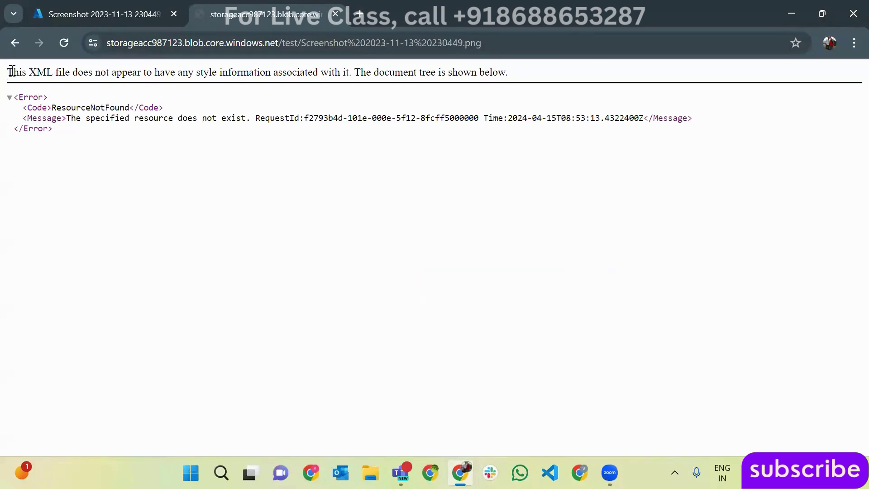
{"action": "mouse_move", "coordinate": [12, 72]}
{"action": "left_mouse_down"}
{"action": "mouse_move", "coordinate": [86, 138]}
{"action": "mouse_move", "coordinate": [3, 73]}
{"action": "left_mouse_up"}
{"action": "left_click", "coordinate": [76, 148]}
{"action": "left_click", "coordinate": [96, 132]}
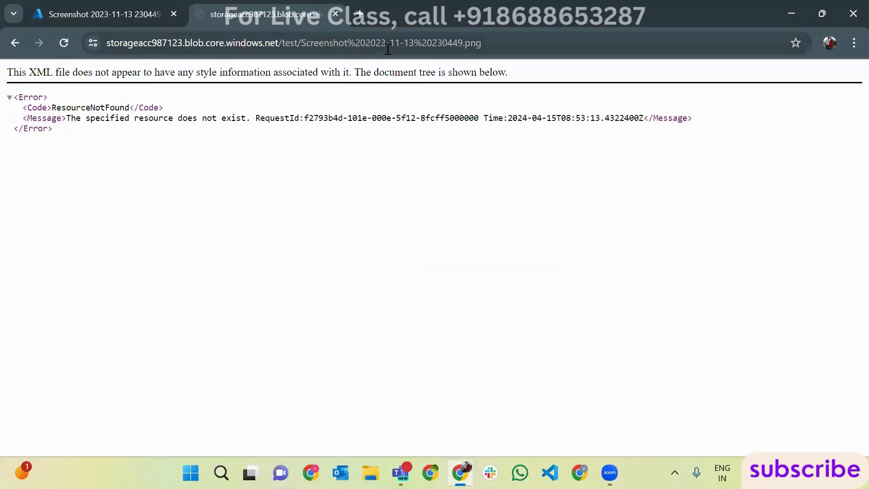
{"action": "left_click", "coordinate": [335, 14]}
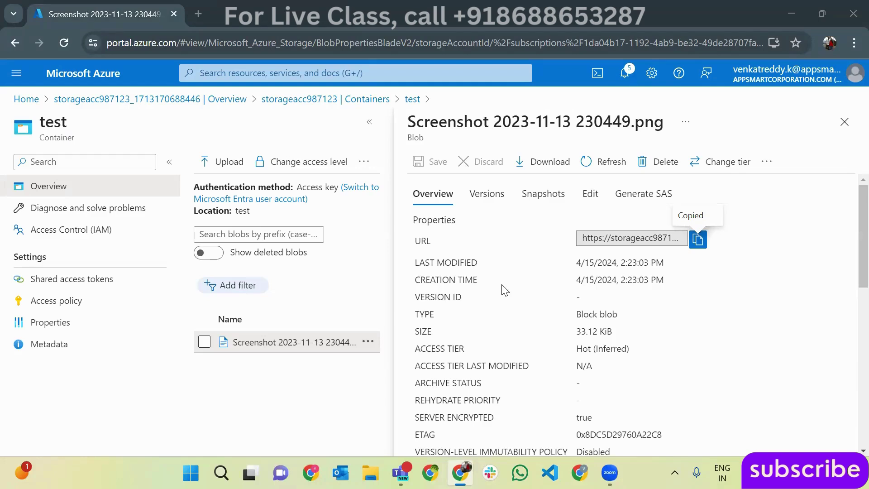
Step: Open the SAS generation settings for the blob in the test container and review its signing and permission options
{"action": "left_click", "coordinate": [644, 194]}
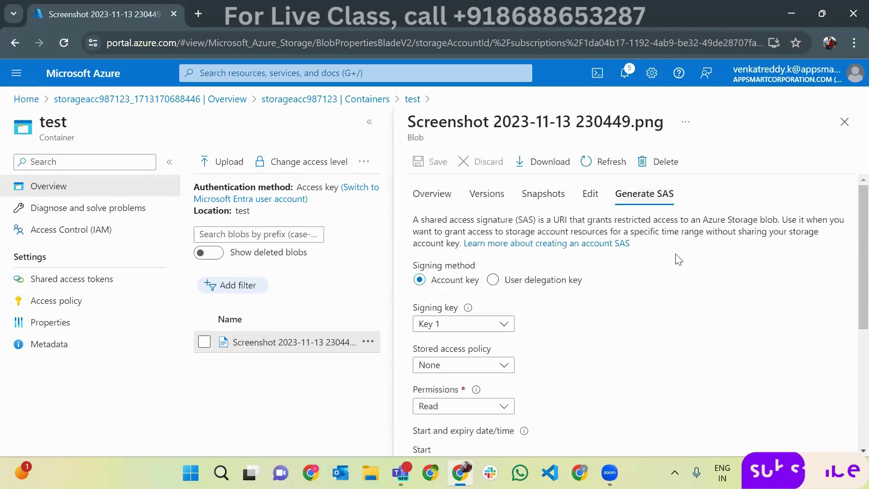
{"action": "scroll", "coordinate": [724, 253], "scroll_direction": "down", "scroll_amount": 1}
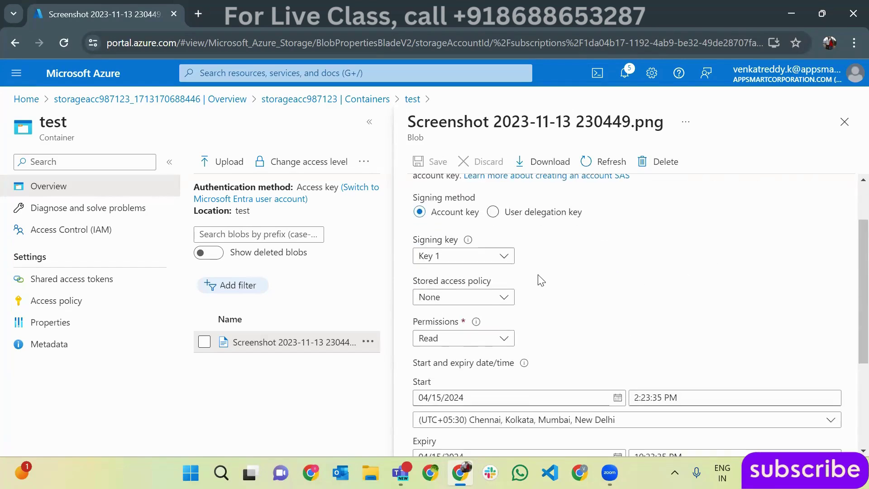
{"action": "scroll", "coordinate": [606, 260], "scroll_direction": "down", "scroll_amount": 1}
{"action": "left_click", "coordinate": [504, 277]}
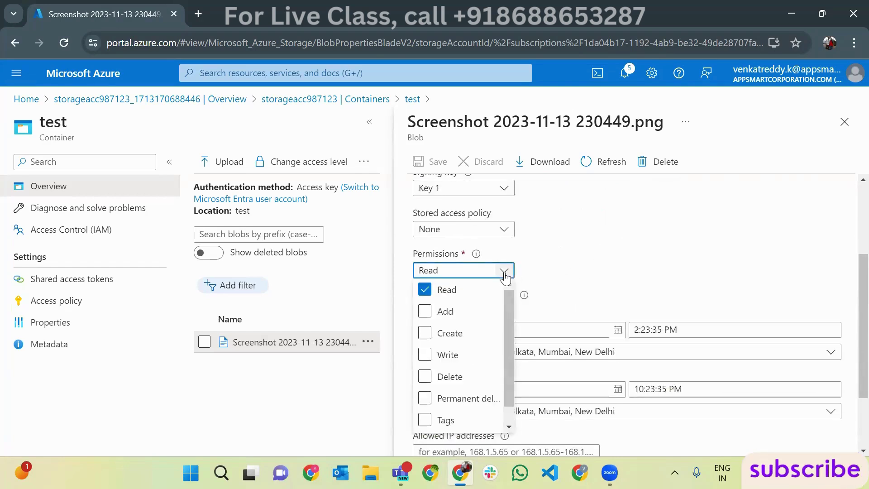
{"action": "left_click", "coordinate": [546, 277]}
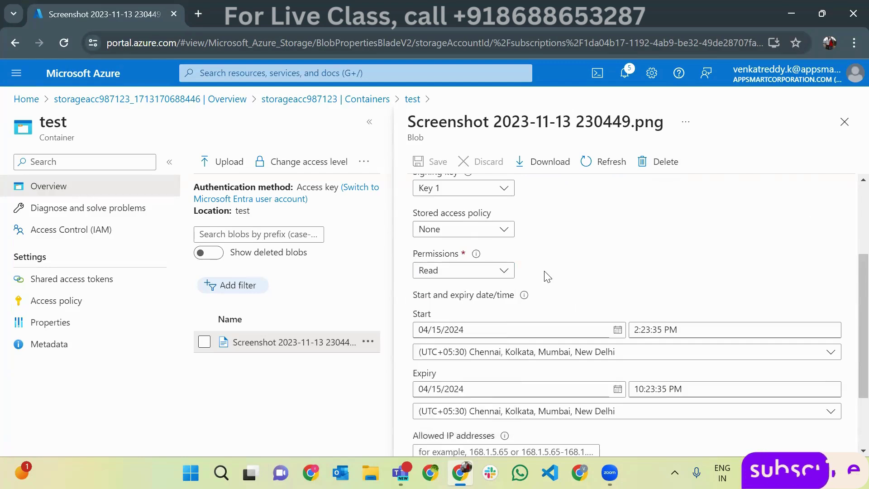
Step: Review the SAS start date and time, and set the expiry date to 04/23/2024
{"action": "scroll", "coordinate": [544, 272], "scroll_direction": "down", "scroll_amount": 1}
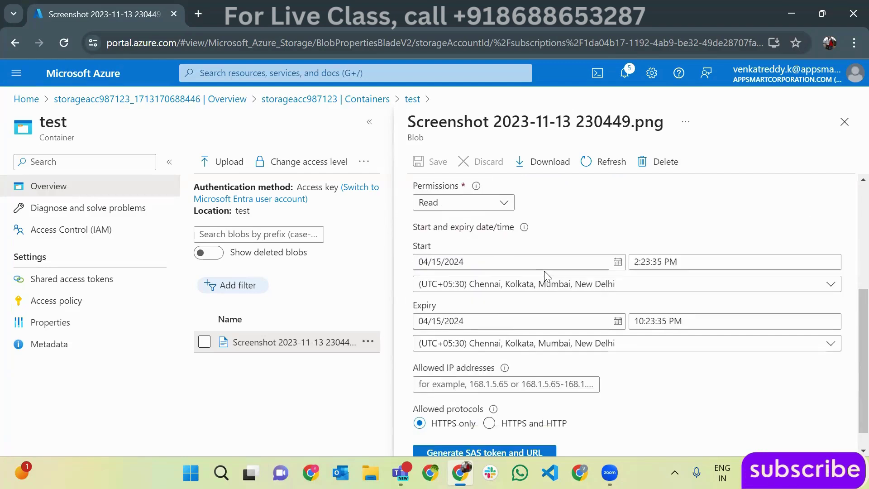
{"action": "left_click", "coordinate": [481, 263]}
{"action": "left_click", "coordinate": [653, 262]}
{"action": "triple_click", "coordinate": [653, 261]}
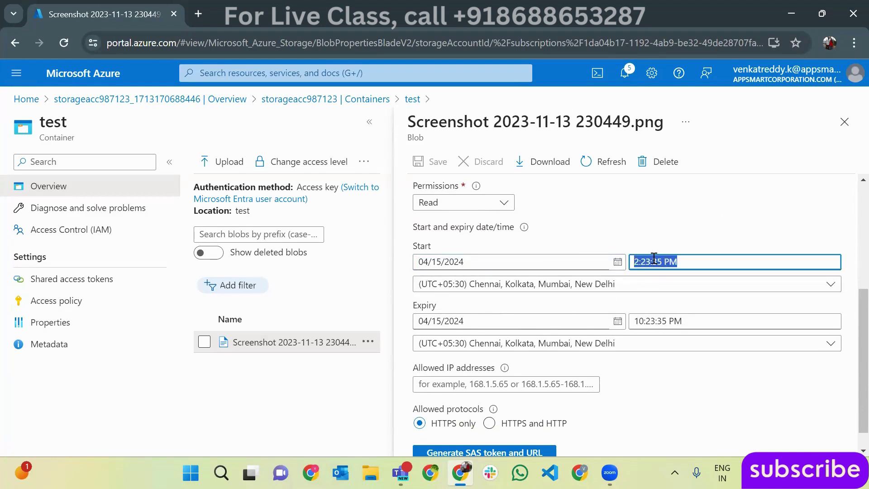
{"action": "left_click", "coordinate": [600, 321]}
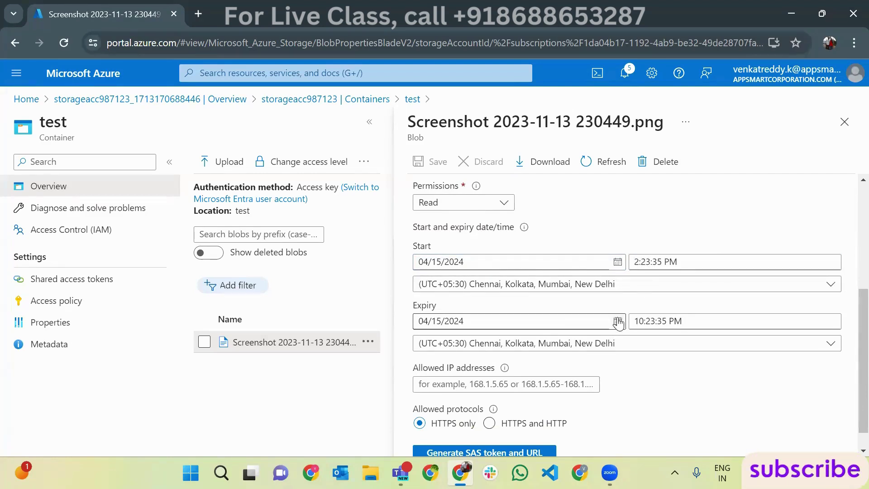
{"action": "left_click", "coordinate": [470, 260]}
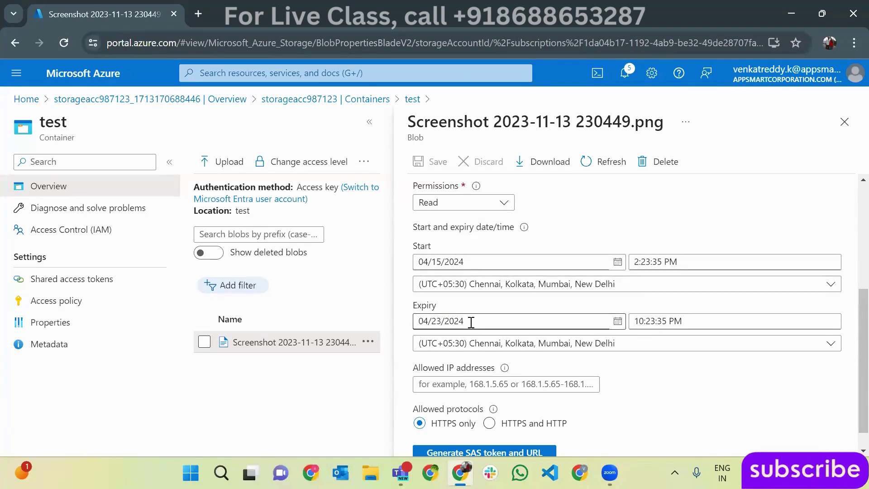
{"action": "scroll", "coordinate": [529, 313], "scroll_direction": "down", "scroll_amount": 1}
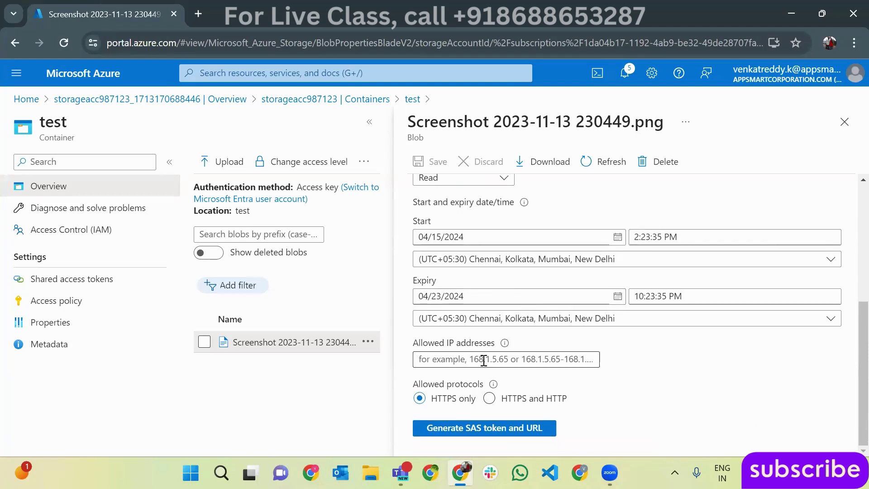
Step: Review the allowed IP addresses setting, leave it blank, and generate the HTTPS-only SAS token and URL for the blob
{"action": "left_click", "coordinate": [480, 359]}
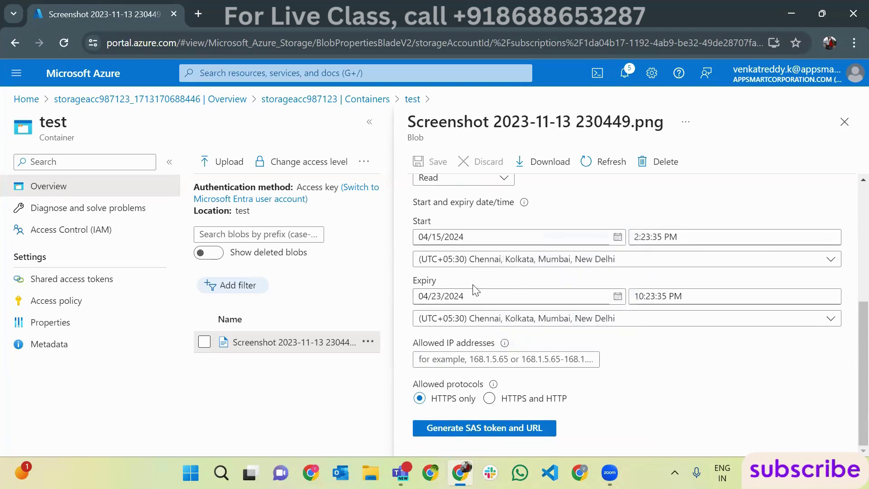
{"action": "left_click", "coordinate": [421, 359]}
{"action": "left_click", "coordinate": [690, 378]}
{"action": "left_click", "coordinate": [543, 358]}
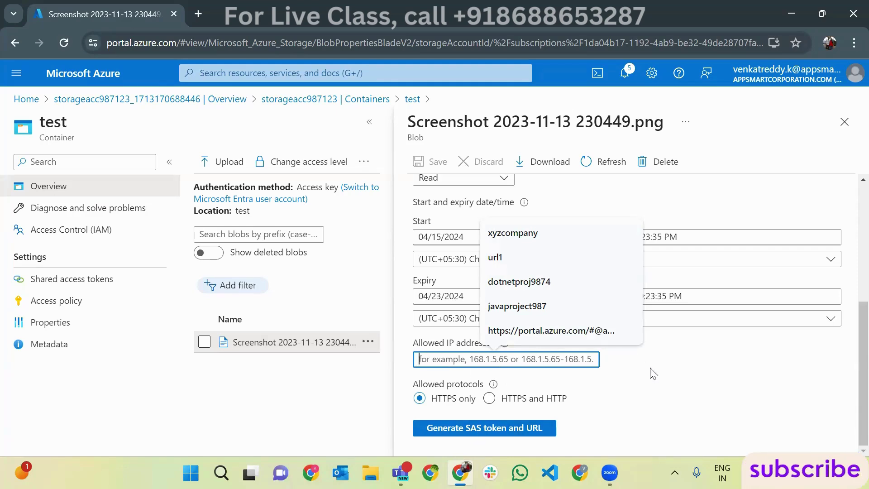
{"action": "left_click", "coordinate": [506, 427]}
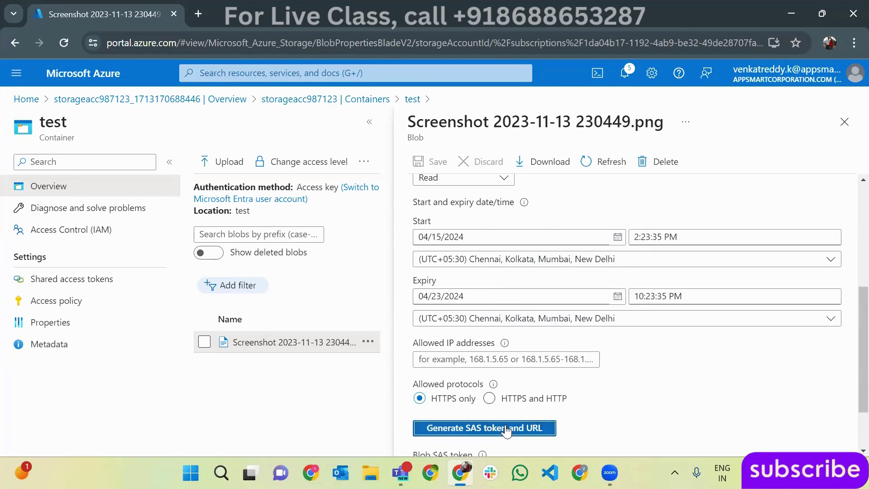
{"action": "left_click", "coordinate": [505, 428]}
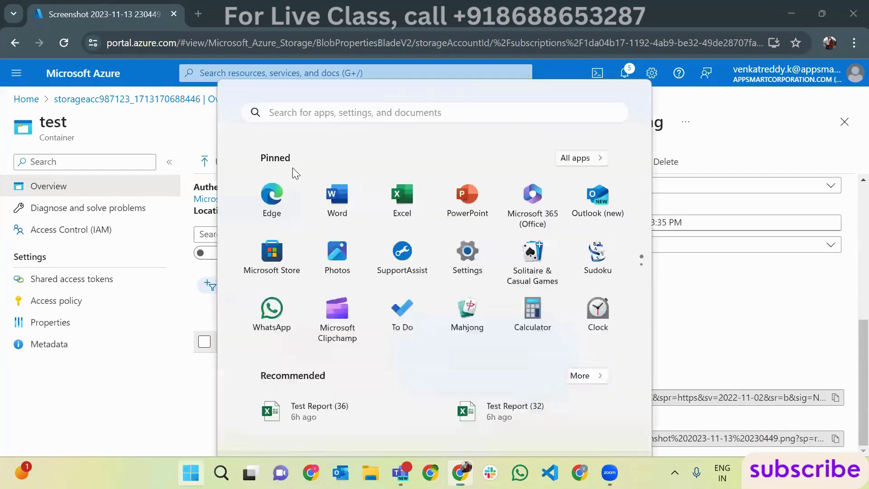
Step: Open Command Prompt, run ipconfig to check the Wi-Fi adapter's IPv4 address, and close the window
{"action": "left_click", "coordinate": [191, 473]}
{"action": "left_click", "coordinate": [295, 70]}
{"action": "type", "text": "cmd"}
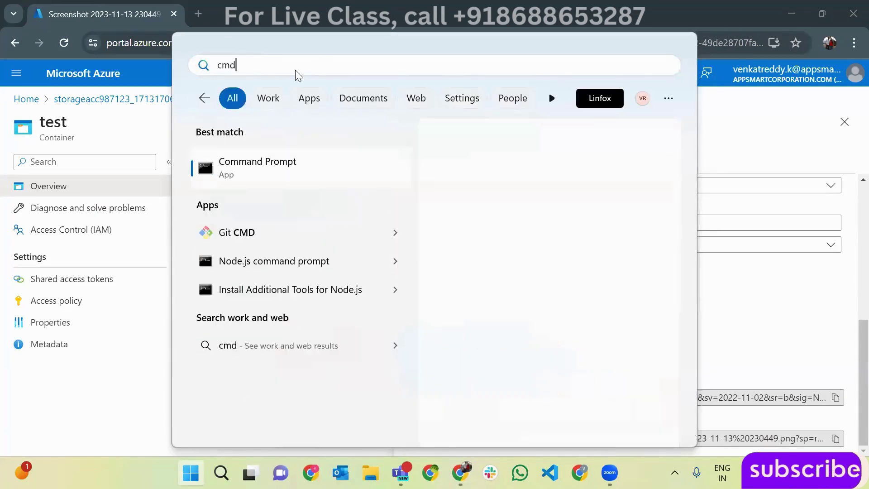
{"action": "key", "text": "Escape"}
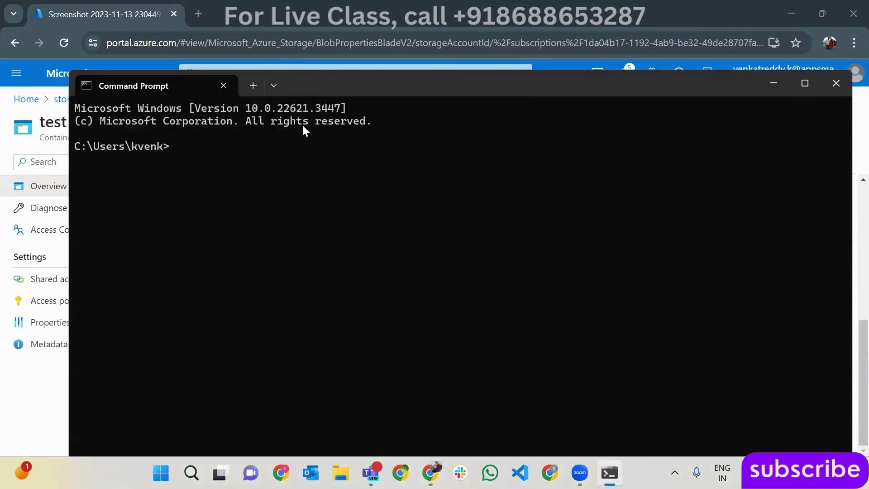
{"action": "left_click_drag", "start_coordinate": [321, 86], "coordinate": [310, 68]}
{"action": "type", "text": "i"}
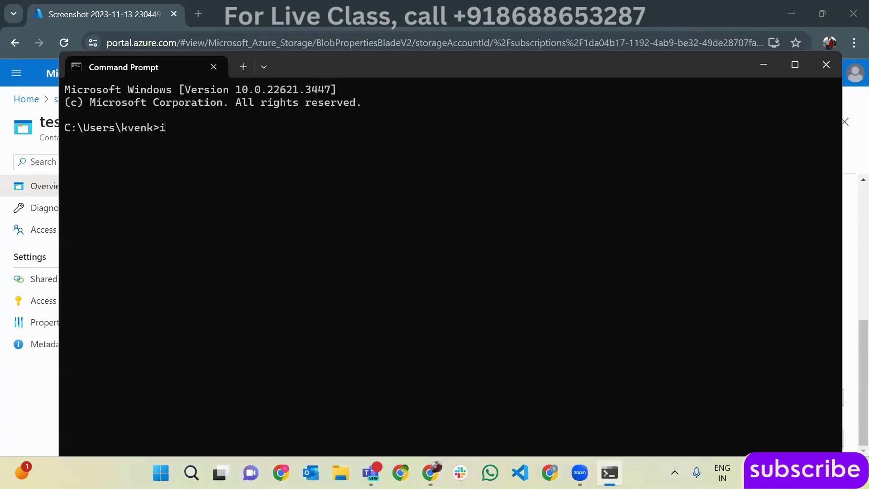
{"action": "type", "text": "pconfig"}
{"action": "key", "text": "Return"}
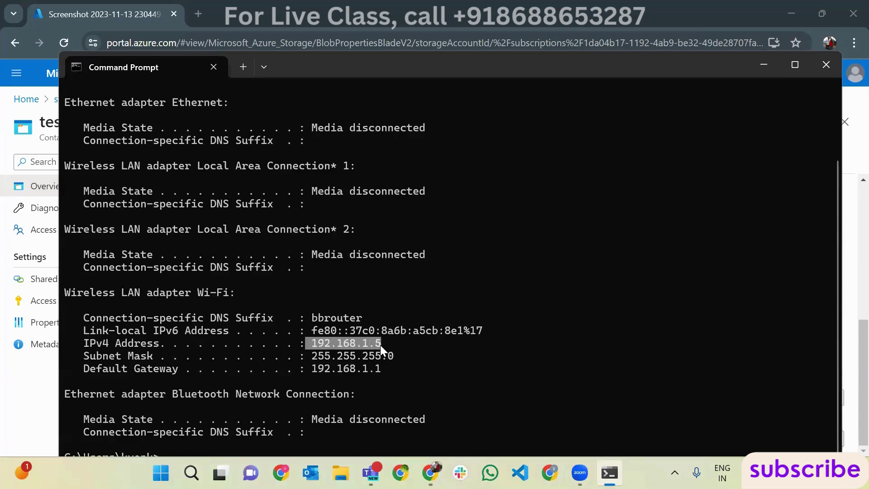
{"action": "key", "text": "ctrl+c"}
{"action": "left_click", "coordinate": [828, 63]}
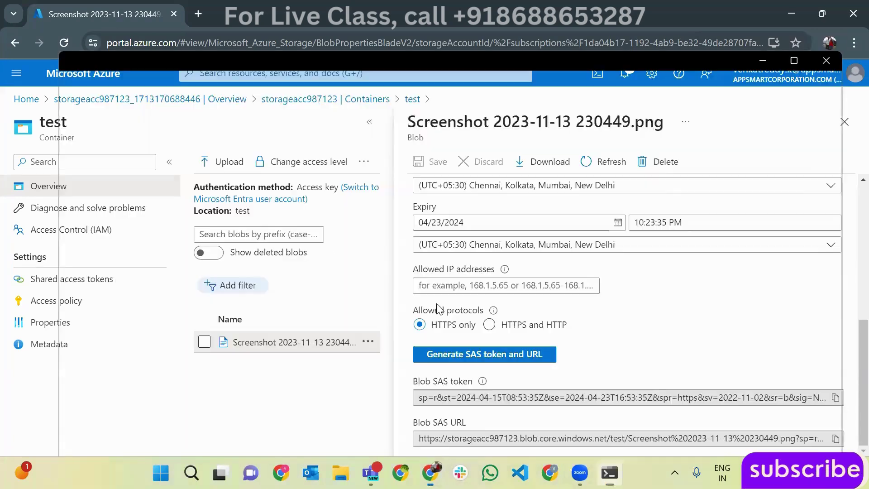
Step: Search Google for "what is my ip" in a new browser tab, examine the public IP address, and close the tab
{"action": "key", "text": "ctrl+t"}
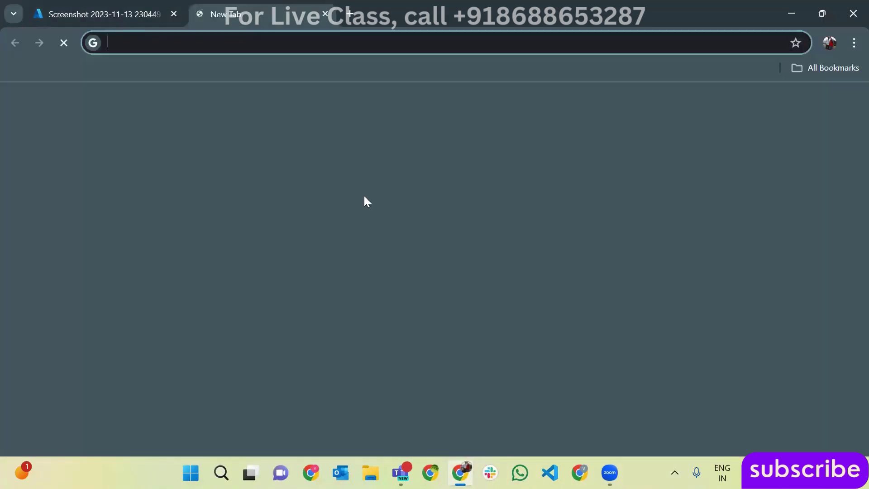
{"action": "type", "text": "what is my ip"}
{"action": "key", "text": "Return"}
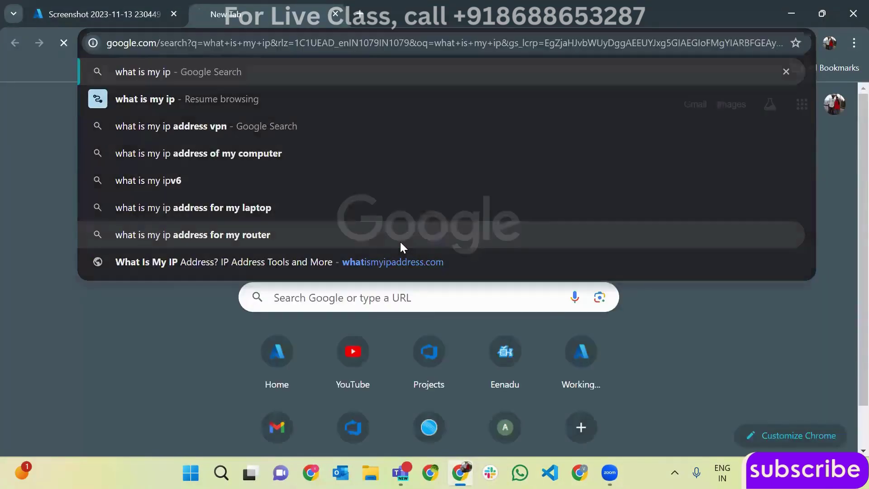
{"action": "mouse_move", "coordinate": [47, 312]}
{"action": "left_mouse_down"}
{"action": "mouse_move", "coordinate": [140, 314]}
{"action": "mouse_move", "coordinate": [47, 318]}
{"action": "left_mouse_up"}
{"action": "left_click", "coordinate": [136, 311]}
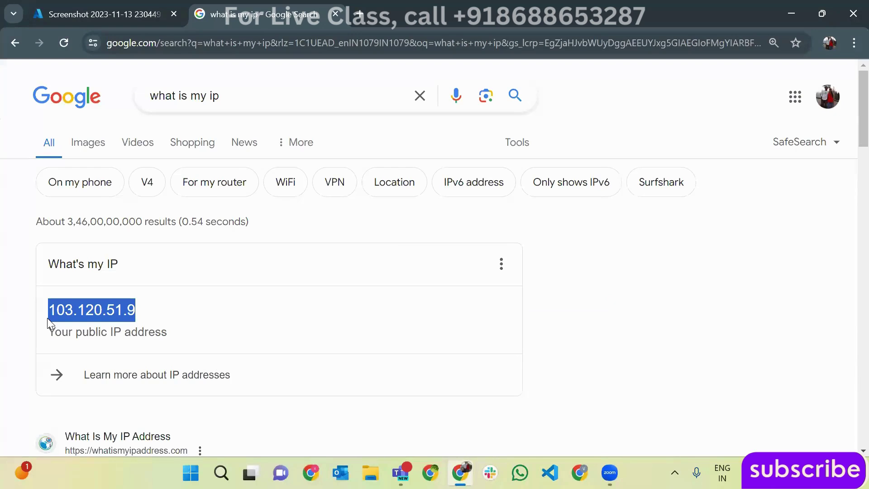
{"action": "left_click", "coordinate": [47, 318]}
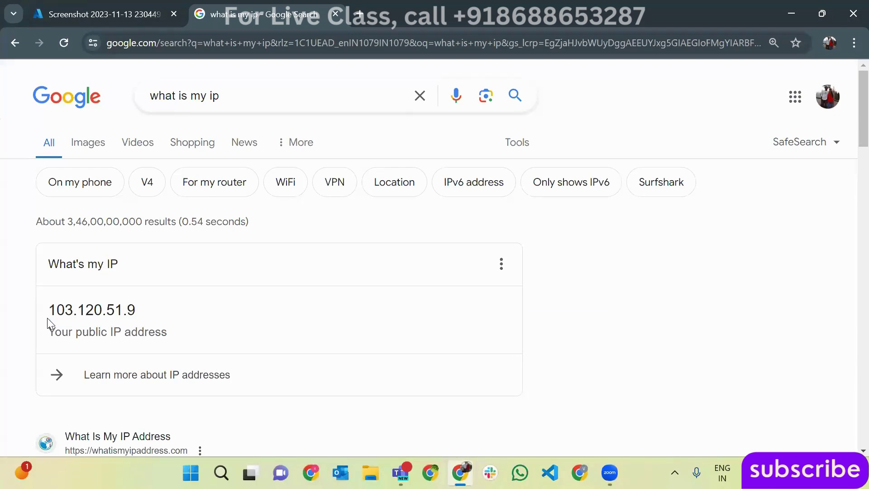
{"action": "left_click_drag", "start_coordinate": [47, 318], "coordinate": [145, 317]}
{"action": "left_click", "coordinate": [146, 317]}
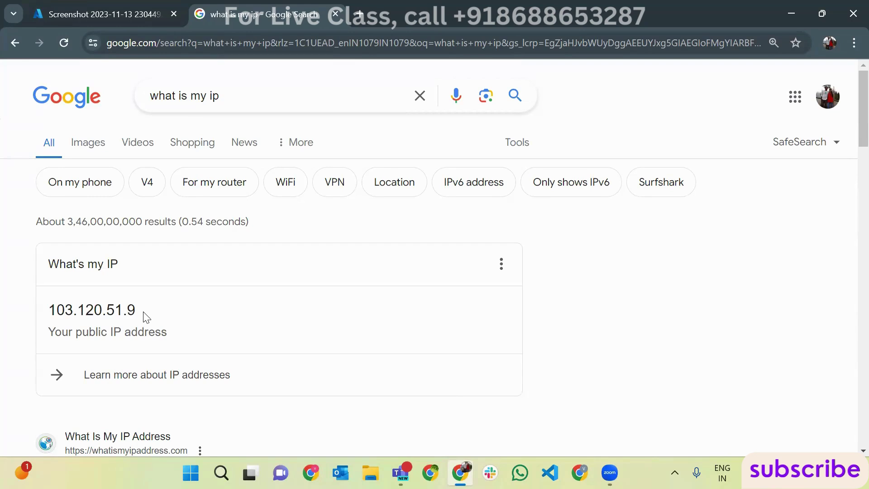
{"action": "double_click", "coordinate": [44, 317]}
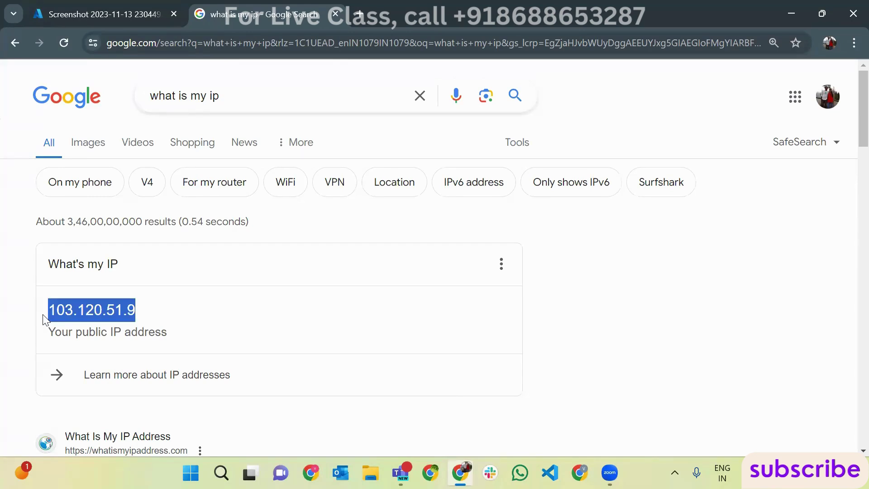
{"action": "left_click", "coordinate": [46, 317]}
{"action": "left_click_drag", "start_coordinate": [45, 317], "coordinate": [176, 319]}
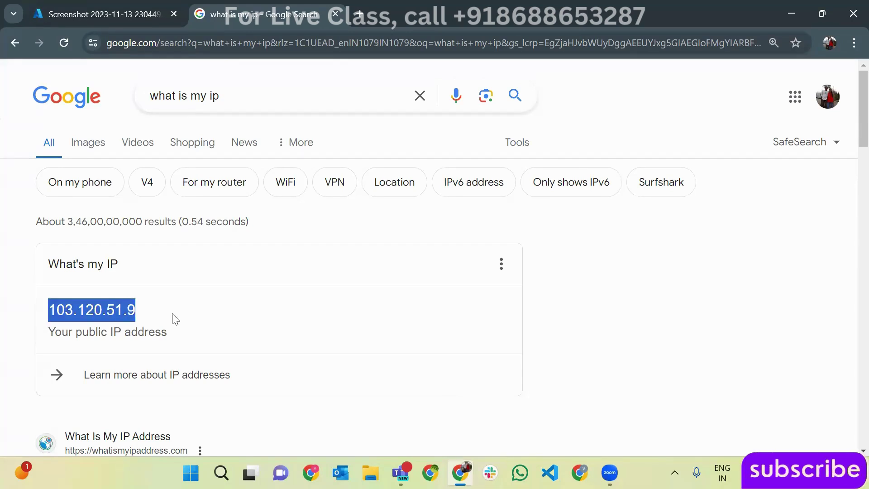
{"action": "left_click", "coordinate": [175, 320]}
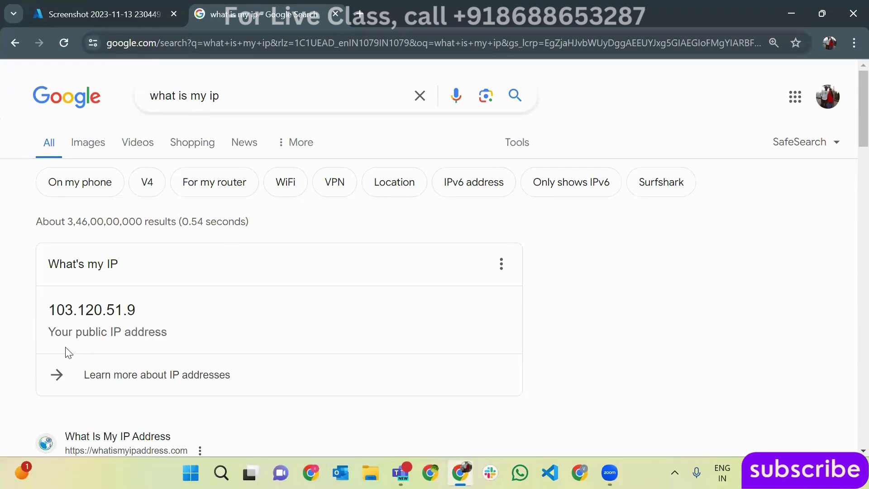
{"action": "triple_click", "coordinate": [42, 344]}
{"action": "left_click", "coordinate": [57, 316]}
{"action": "double_click", "coordinate": [58, 316]}
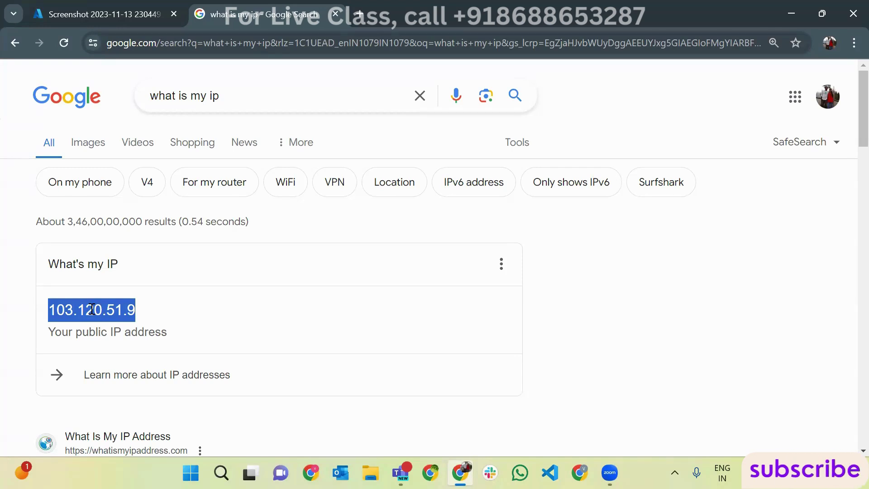
{"action": "left_click", "coordinate": [336, 13]}
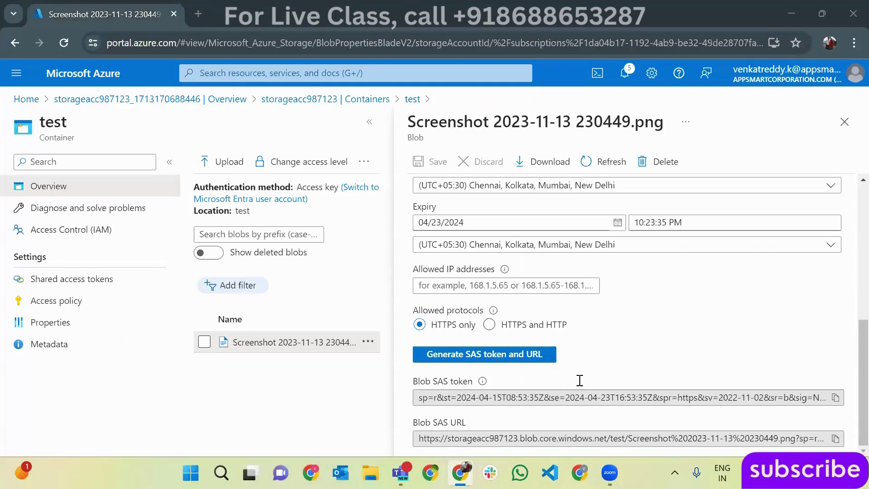
Step: Copy the Blob SAS URL, open it in a new browser tab to view the image, and close that tab
{"action": "left_click", "coordinate": [836, 438]}
{"action": "left_click", "coordinate": [199, 19]}
{"action": "key", "text": "ctrl+v"}
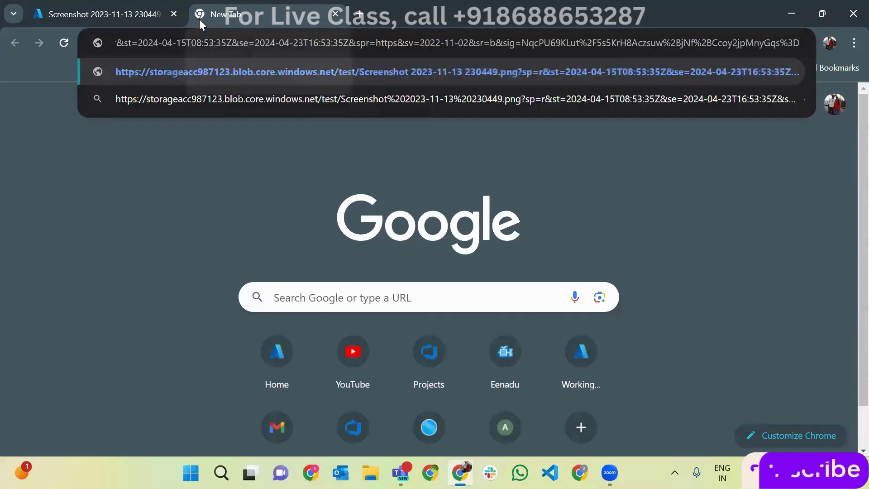
{"action": "key", "text": "Return"}
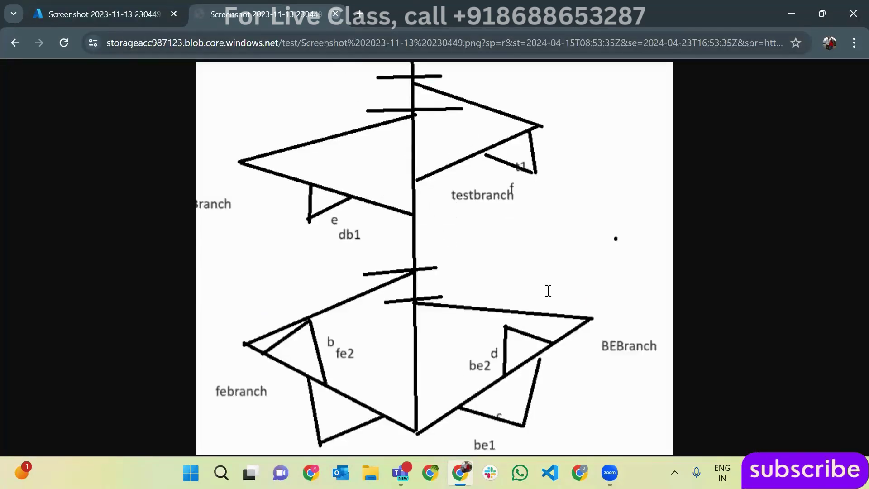
{"action": "key", "text": "ctrl+w"}
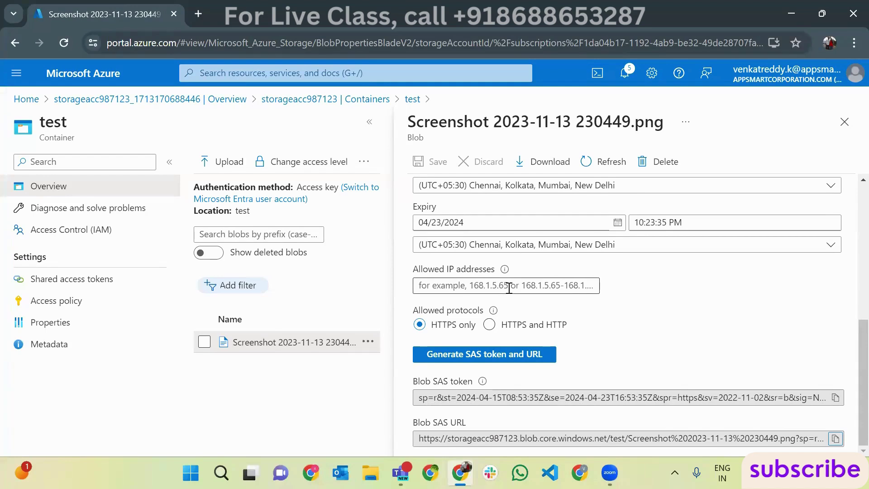
Step: Close the blob details, return to the containers of storageacc987123, and open the sample container
{"action": "left_click", "coordinate": [845, 121]}
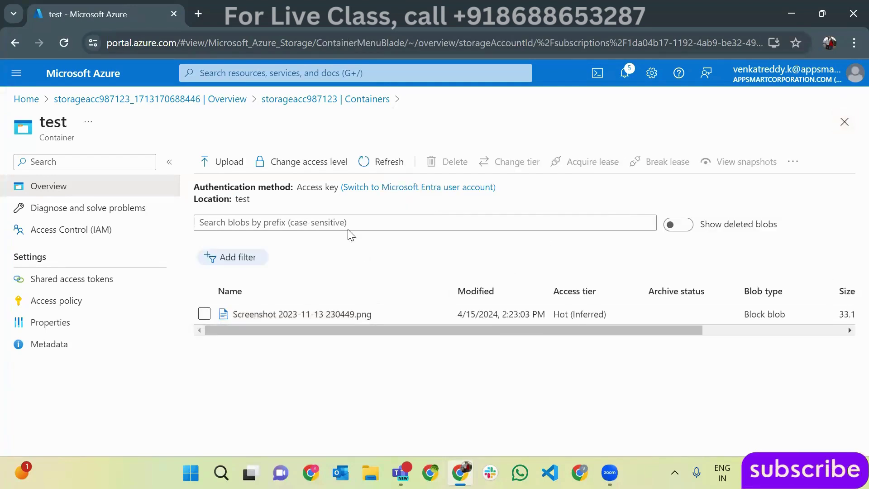
{"action": "left_click", "coordinate": [116, 100]}
{"action": "left_click", "coordinate": [272, 322]}
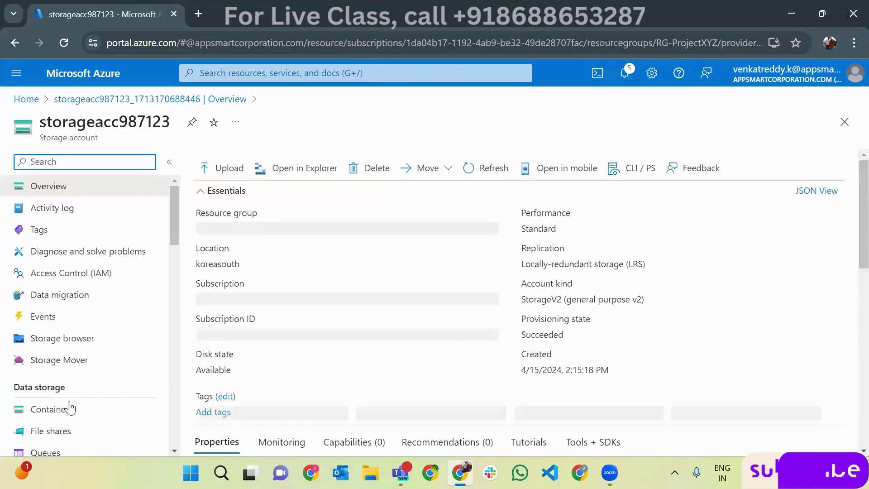
{"action": "left_click", "coordinate": [103, 410]}
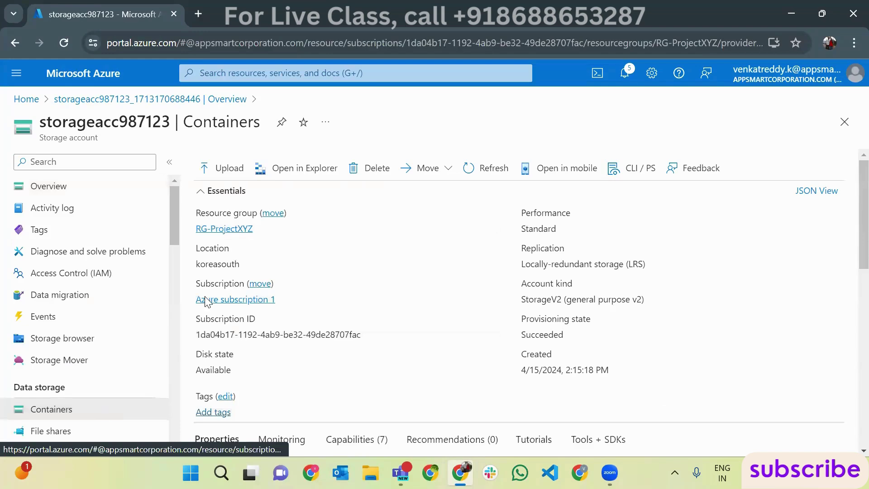
{"action": "left_click", "coordinate": [205, 273]}
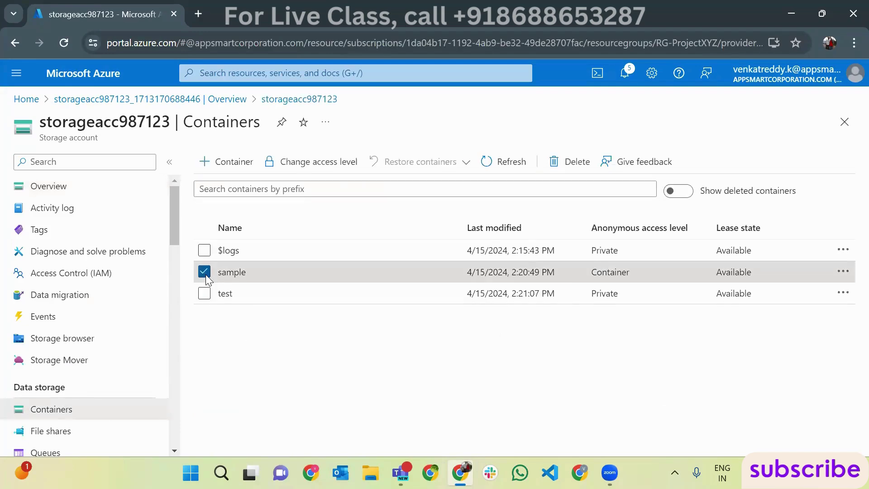
{"action": "left_click", "coordinate": [240, 274]}
Step: Open the tier change for Screenshot 2023-11-13 230449.png in the sample container and examine the Hot, Cool and Archive options
{"action": "left_click", "coordinate": [204, 313]}
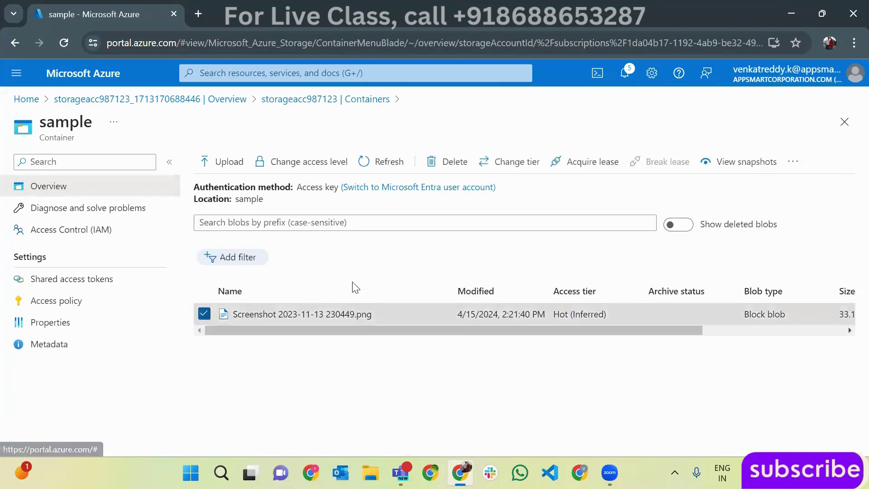
{"action": "left_click", "coordinate": [518, 163]}
{"action": "left_click", "coordinate": [670, 203]}
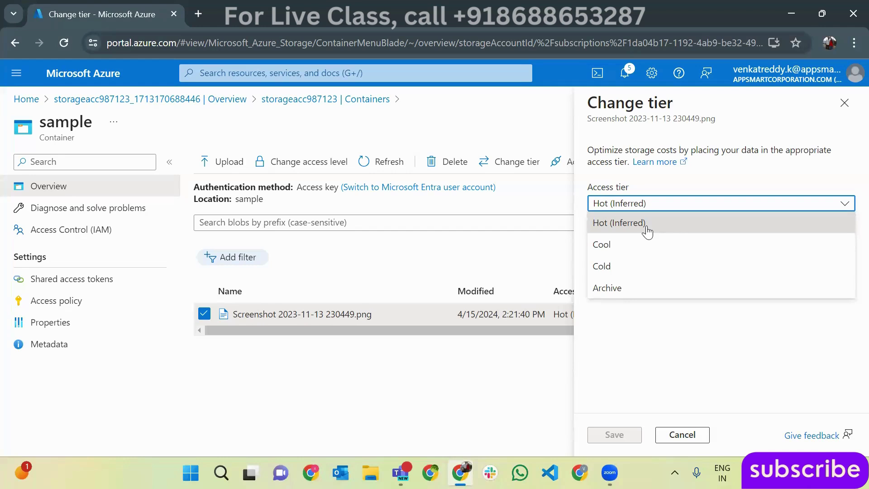
{"action": "left_click", "coordinate": [648, 231]}
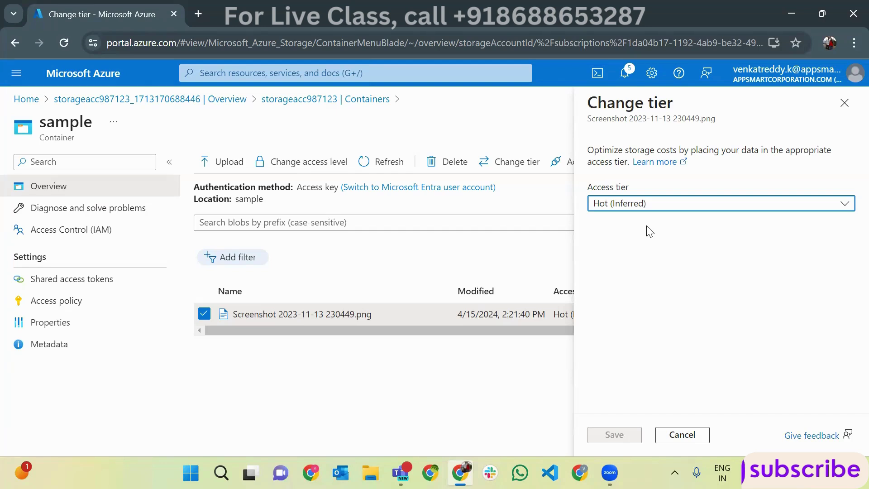
{"action": "left_click", "coordinate": [658, 207]}
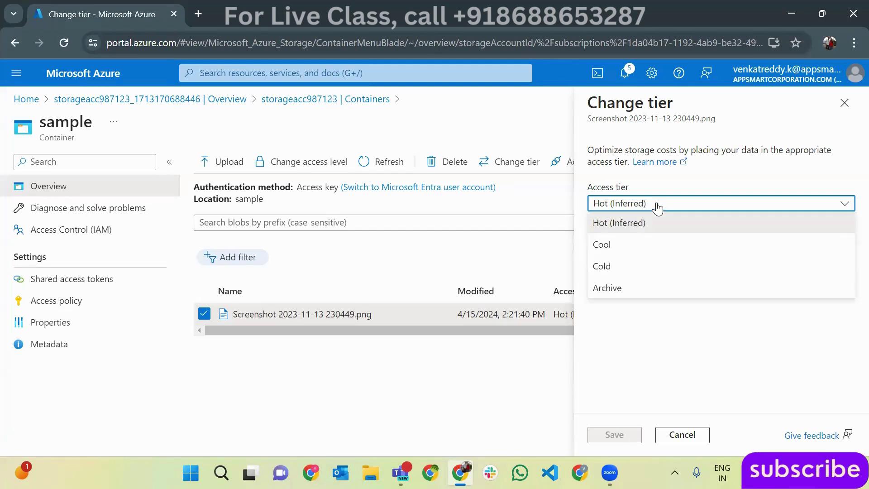
{"action": "left_click", "coordinate": [657, 247]}
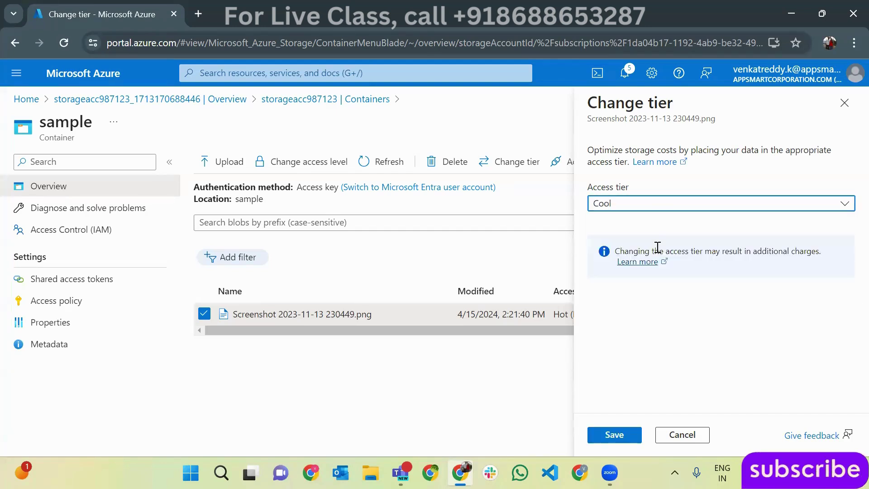
{"action": "left_click", "coordinate": [659, 204]}
{"action": "left_click", "coordinate": [643, 289]}
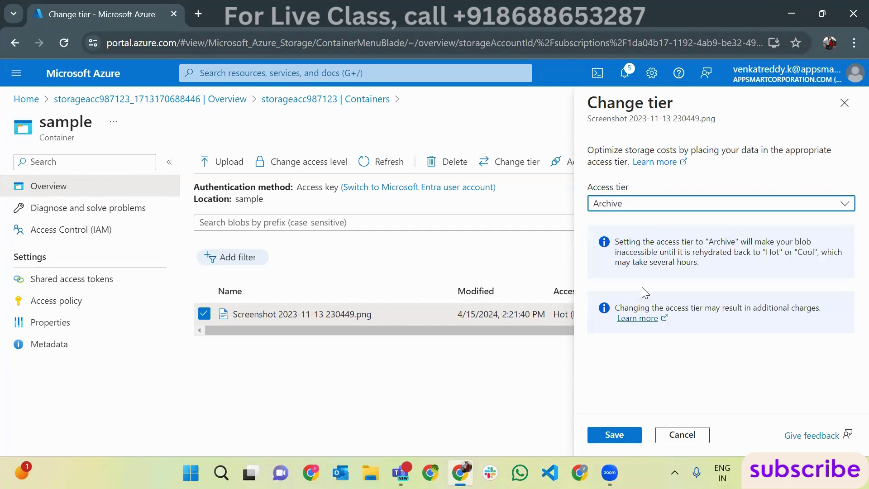
Step: Examine the Cool and Cold access tier options for the blob, and cancel the tier change
{"action": "left_click", "coordinate": [629, 209]}
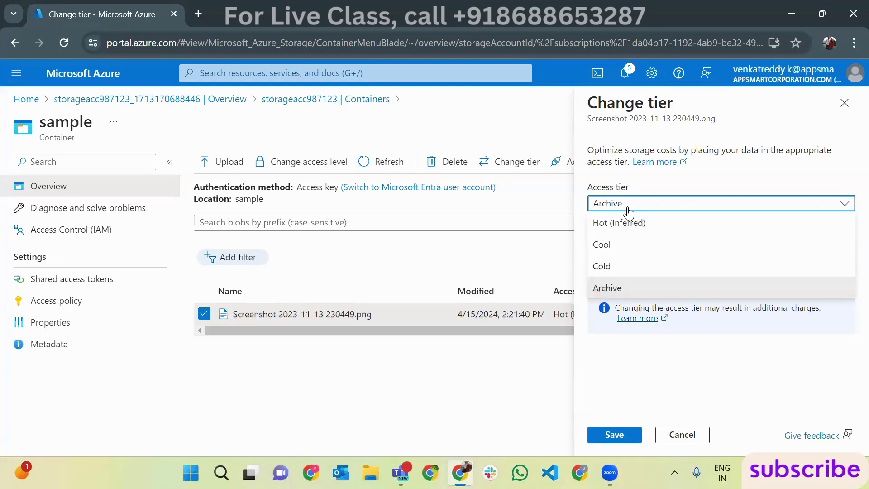
{"action": "left_click", "coordinate": [637, 240]}
{"action": "left_click", "coordinate": [639, 207]}
{"action": "left_click", "coordinate": [639, 264]}
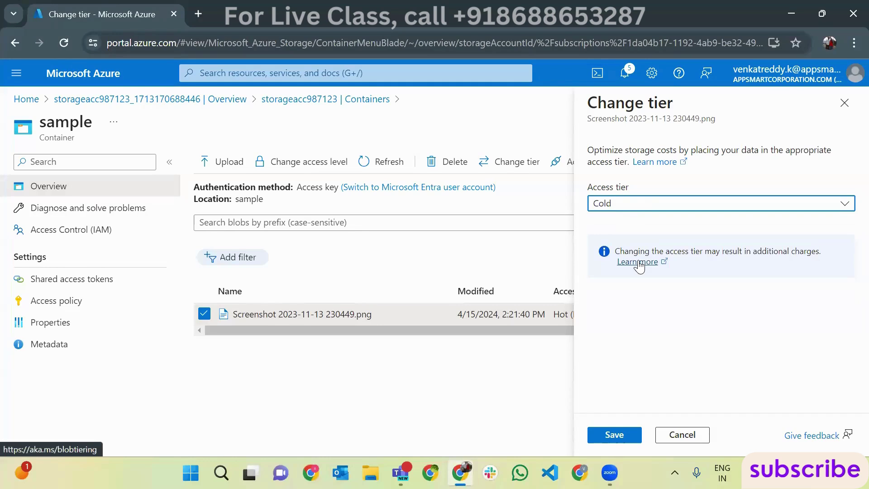
{"action": "left_click", "coordinate": [704, 437]}
{"action": "left_click", "coordinate": [497, 126]}
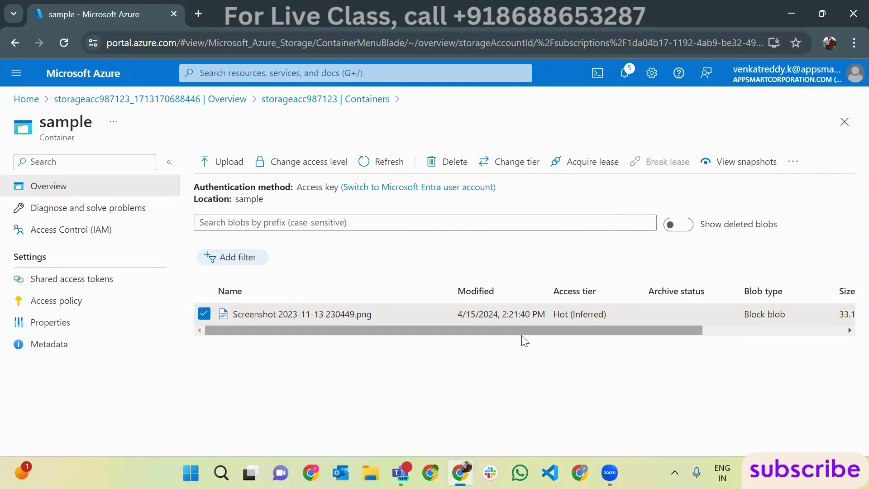
Step: Acquire a lease on Screenshot 2023-11-13 230449.png, close the lease status, and select the blob again
{"action": "left_click", "coordinate": [583, 167]}
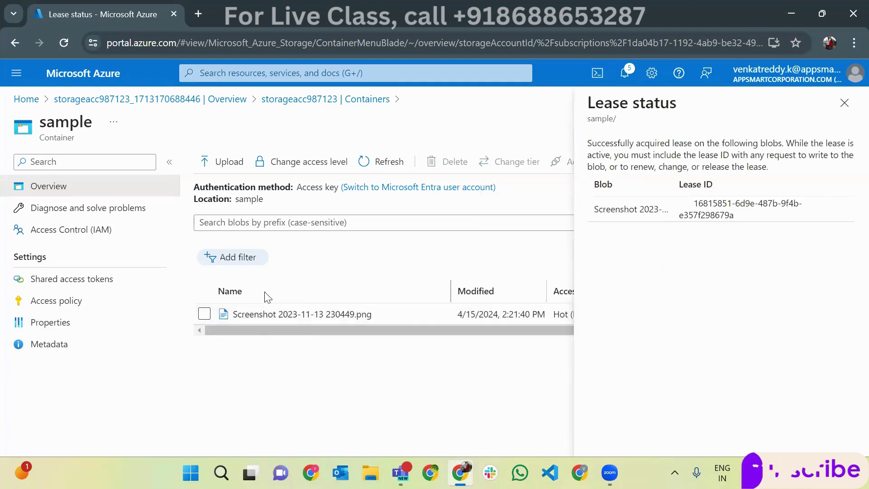
{"action": "left_click", "coordinate": [845, 104]}
{"action": "left_click", "coordinate": [204, 313]}
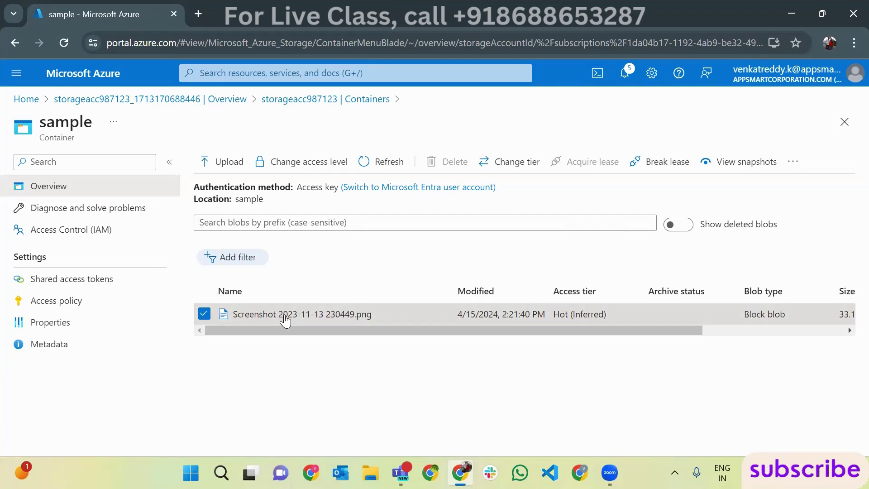
Step: Upload the Git Tutorial text file from the Azure DevOps folder to the sample container
{"action": "left_click", "coordinate": [221, 162]}
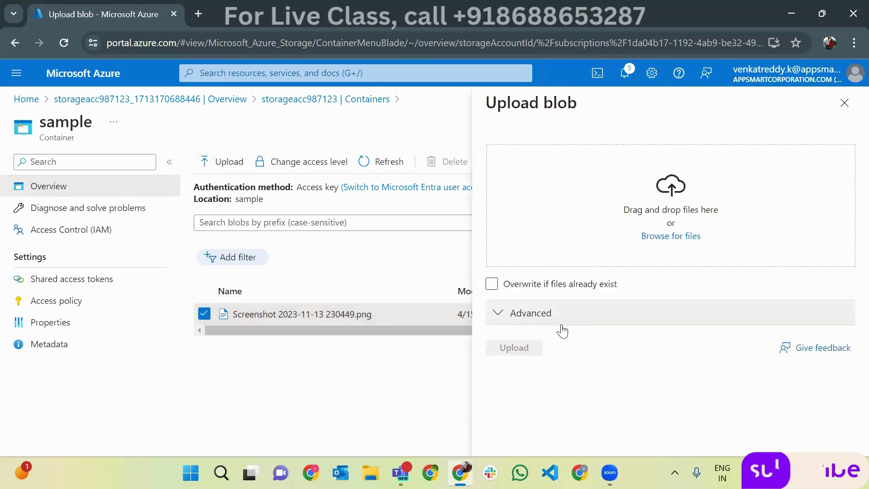
{"action": "left_click", "coordinate": [665, 238]}
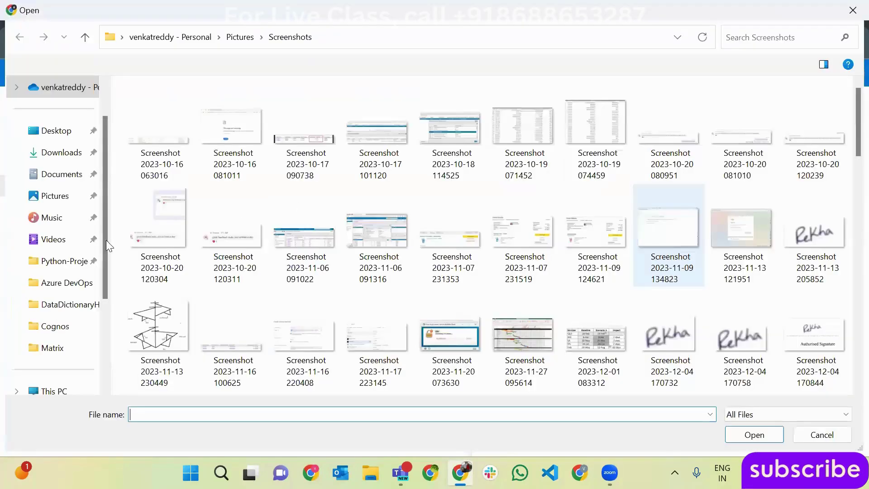
{"action": "scroll", "coordinate": [259, 274], "scroll_direction": "down", "scroll_amount": 10}
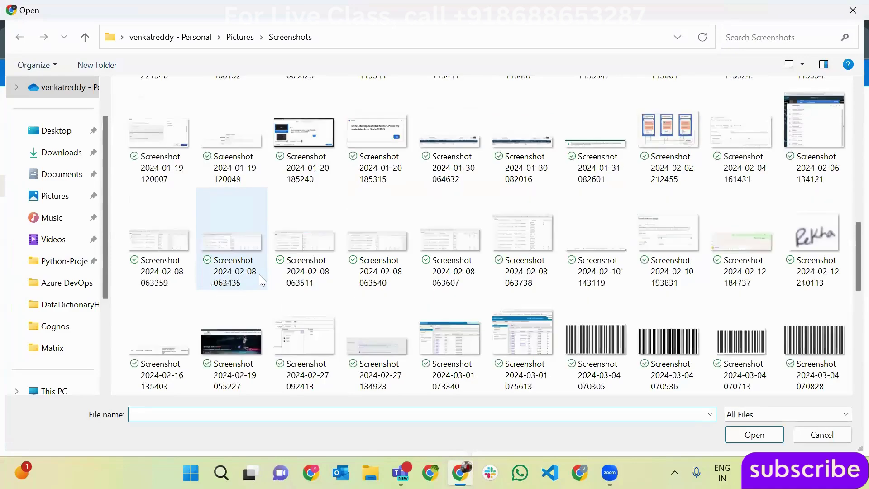
{"action": "scroll", "coordinate": [259, 274], "scroll_direction": "down", "scroll_amount": 5}
{"action": "scroll", "coordinate": [259, 274], "scroll_direction": "up", "scroll_amount": 8}
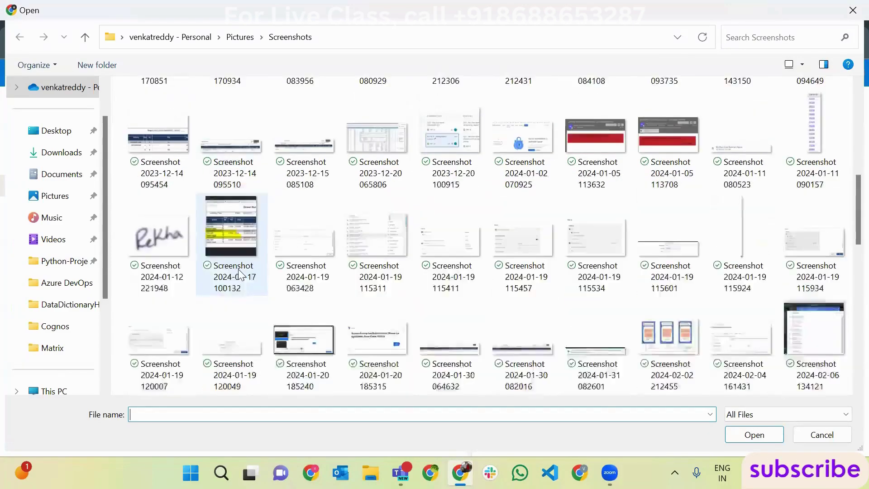
{"action": "left_click", "coordinate": [67, 283]}
{"action": "scroll", "coordinate": [363, 244], "scroll_direction": "down", "scroll_amount": 10}
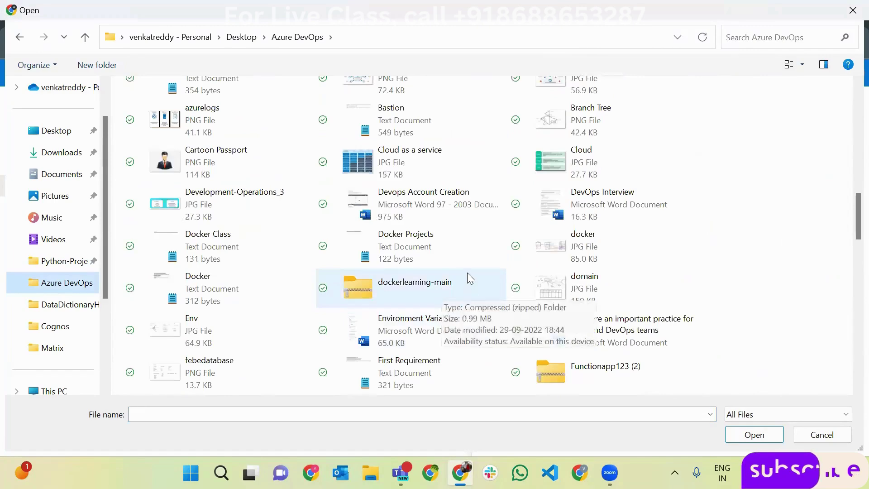
{"action": "scroll", "coordinate": [467, 273], "scroll_direction": "up", "scroll_amount": 10}
{"action": "scroll", "coordinate": [467, 273], "scroll_direction": "down", "scroll_amount": 1}
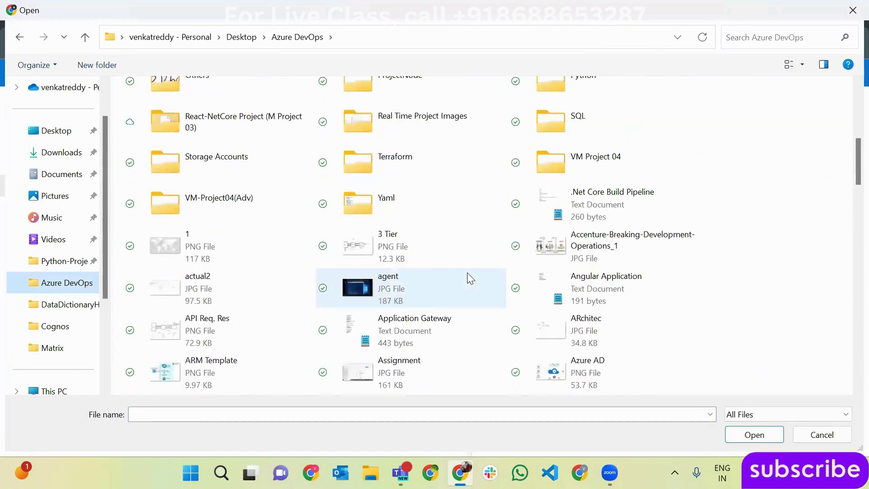
{"action": "scroll", "coordinate": [467, 273], "scroll_direction": "down", "scroll_amount": 12}
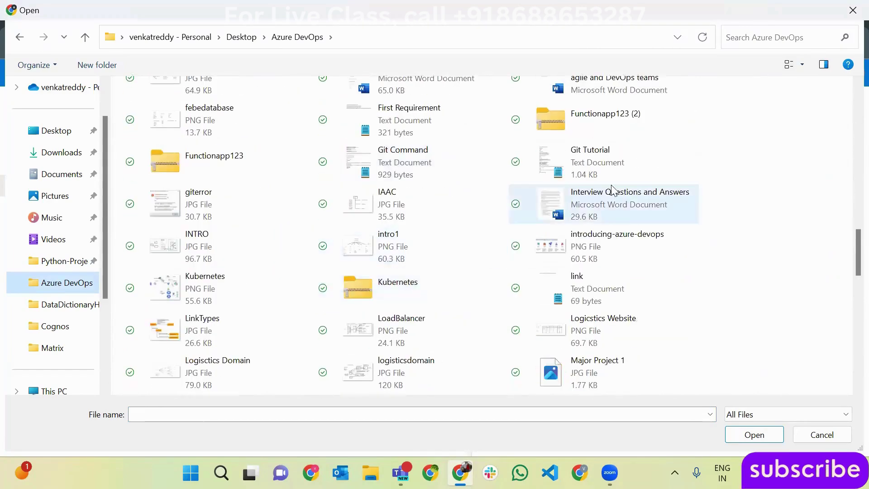
{"action": "left_click", "coordinate": [613, 163]}
{"action": "left_click", "coordinate": [755, 434]}
{"action": "left_click", "coordinate": [540, 347]}
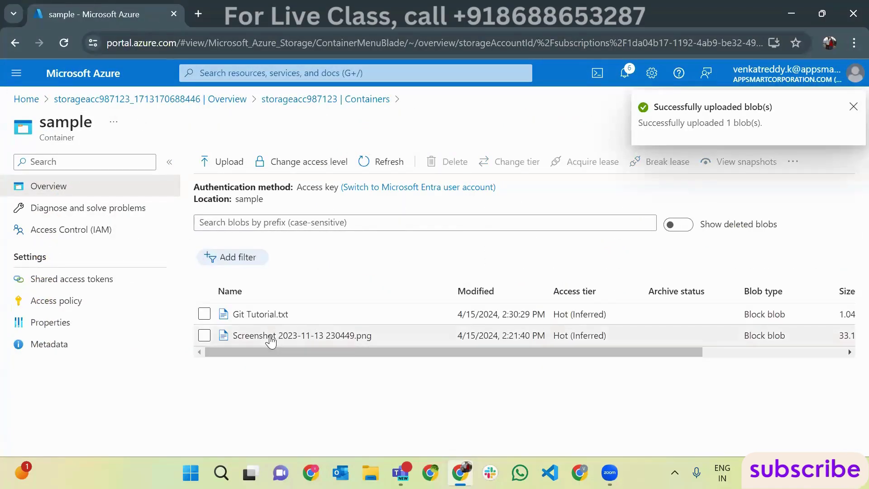
Step: Acquire a lease on Git Tutorial.txt and close the lease status
{"action": "left_click", "coordinate": [205, 314]}
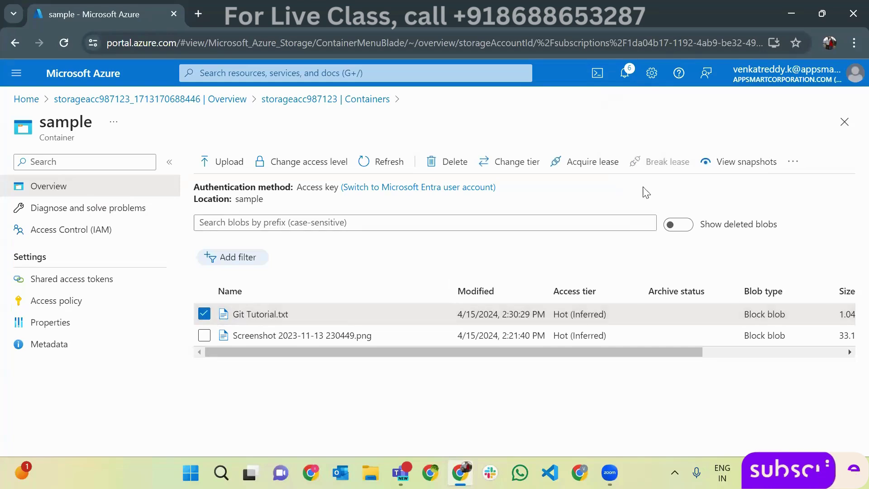
{"action": "left_click", "coordinate": [602, 165]}
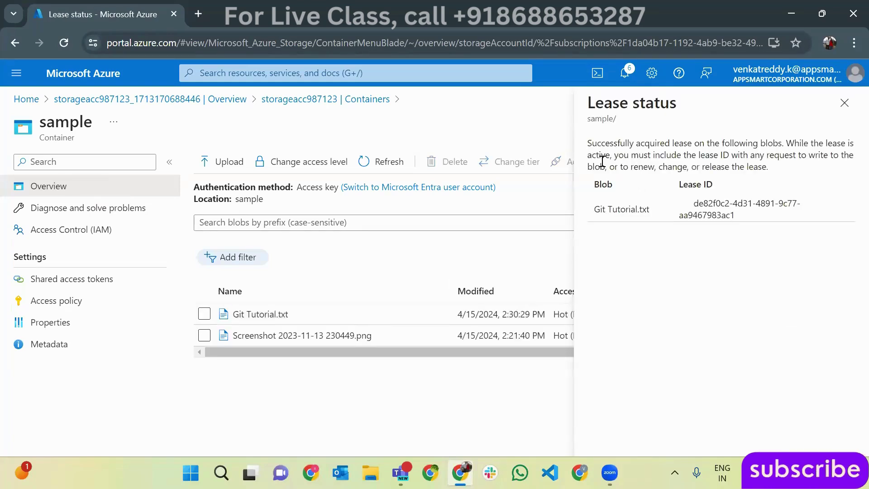
{"action": "left_click", "coordinate": [845, 104]}
Step: Open Git Tutorial.txt in the blob editor, look through its contents while leased, and close the blob
{"action": "left_click", "coordinate": [258, 314]}
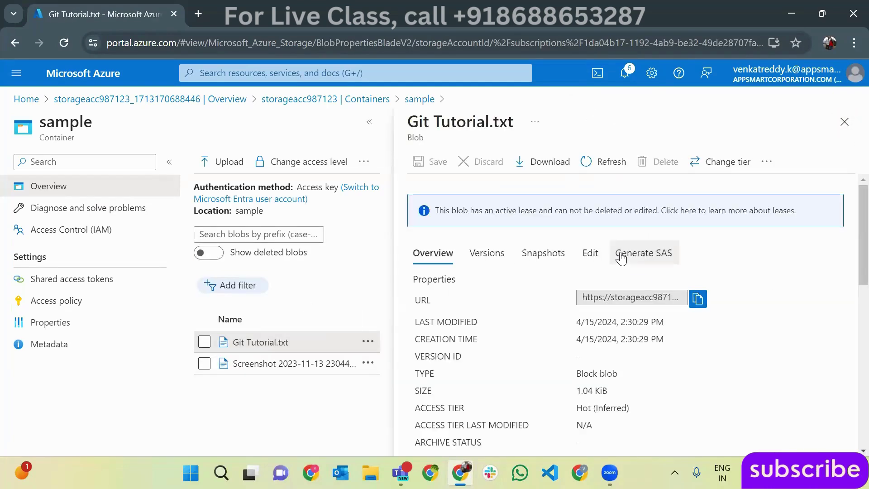
{"action": "left_click", "coordinate": [589, 255]}
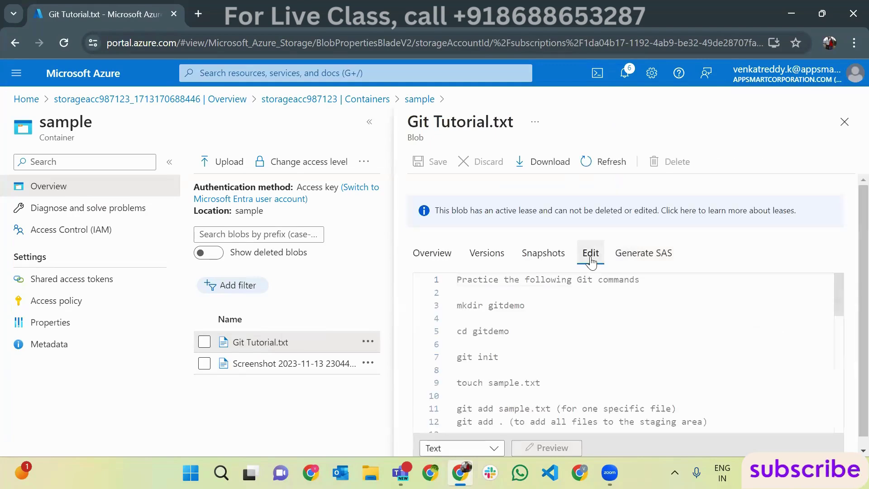
{"action": "scroll", "coordinate": [582, 335], "scroll_direction": "down", "scroll_amount": 5}
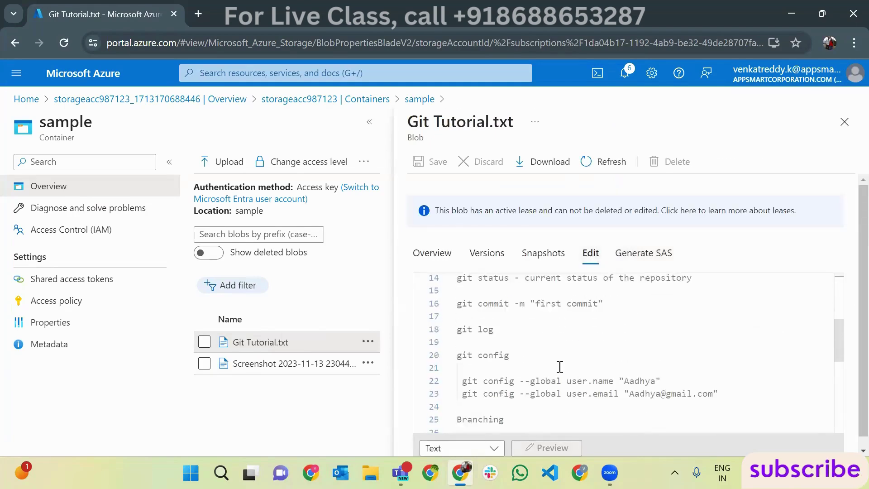
{"action": "scroll", "coordinate": [559, 369], "scroll_direction": "down", "scroll_amount": 7}
{"action": "scroll", "coordinate": [547, 335], "scroll_direction": "up", "scroll_amount": 3}
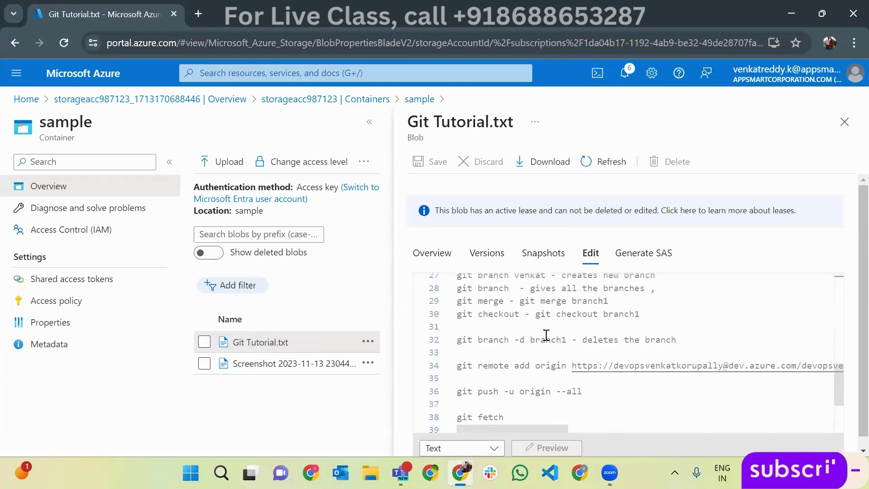
{"action": "scroll", "coordinate": [547, 335], "scroll_direction": "up", "scroll_amount": 2}
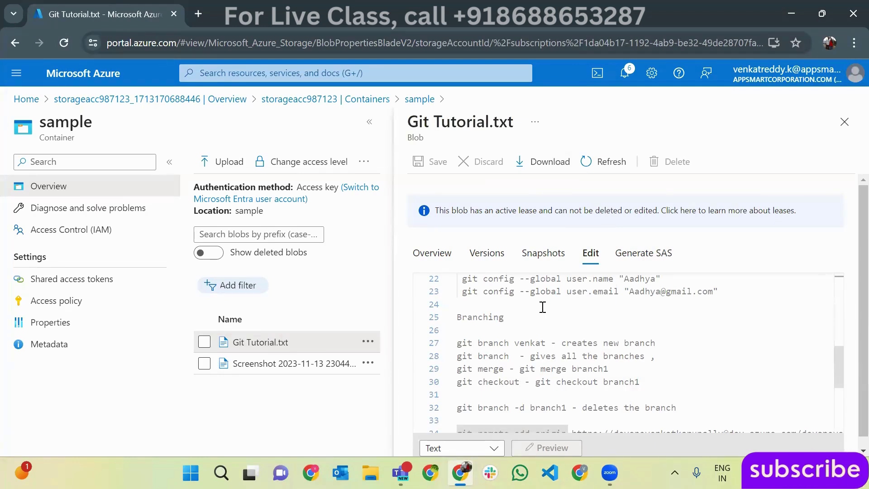
{"action": "left_click", "coordinate": [846, 126]}
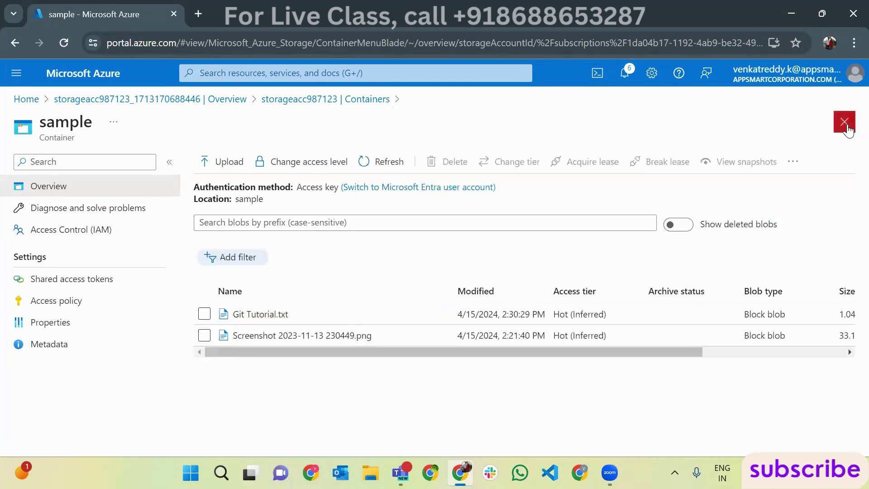
Step: Break the lease on Git Tutorial.txt only, and confirm
{"action": "left_click", "coordinate": [204, 335]}
{"action": "left_click", "coordinate": [204, 314]}
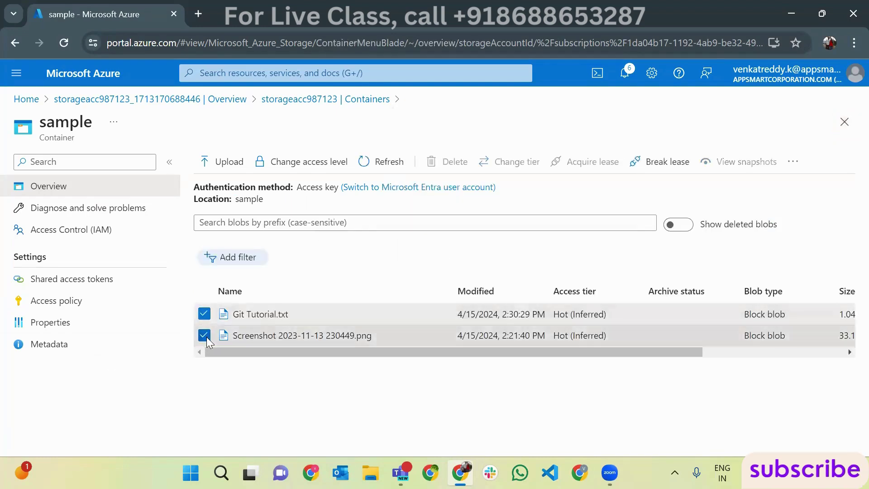
{"action": "left_click", "coordinate": [204, 335]}
{"action": "left_click", "coordinate": [665, 163]}
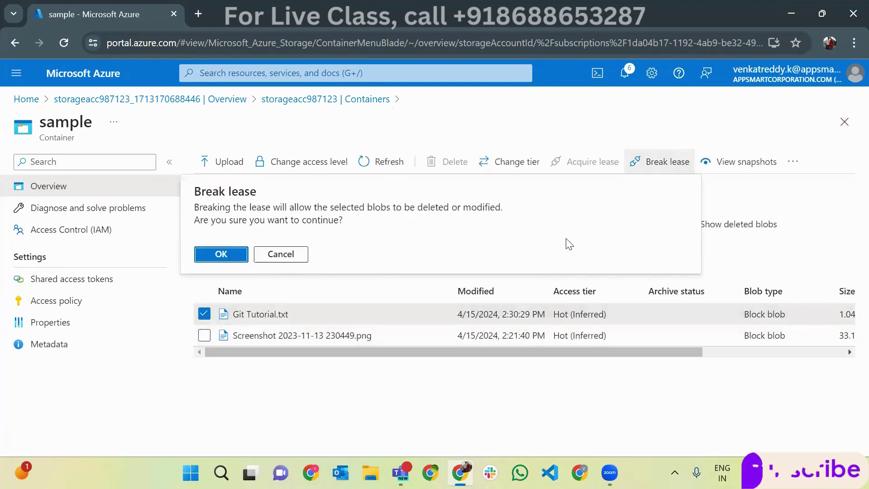
{"action": "left_click", "coordinate": [221, 254]}
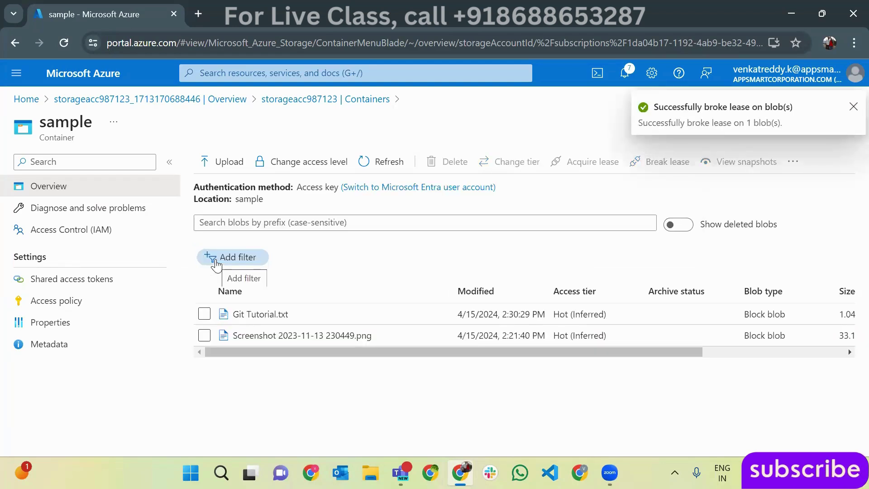
Step: Break the lease on Screenshot 2023-11-13 230449.png and confirm
{"action": "left_click", "coordinate": [204, 335]}
{"action": "left_click", "coordinate": [665, 161]}
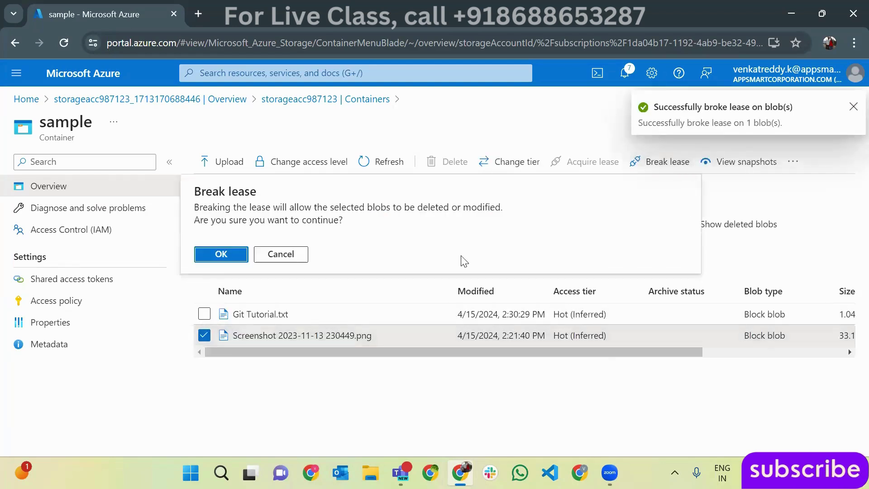
{"action": "left_click", "coordinate": [221, 254]}
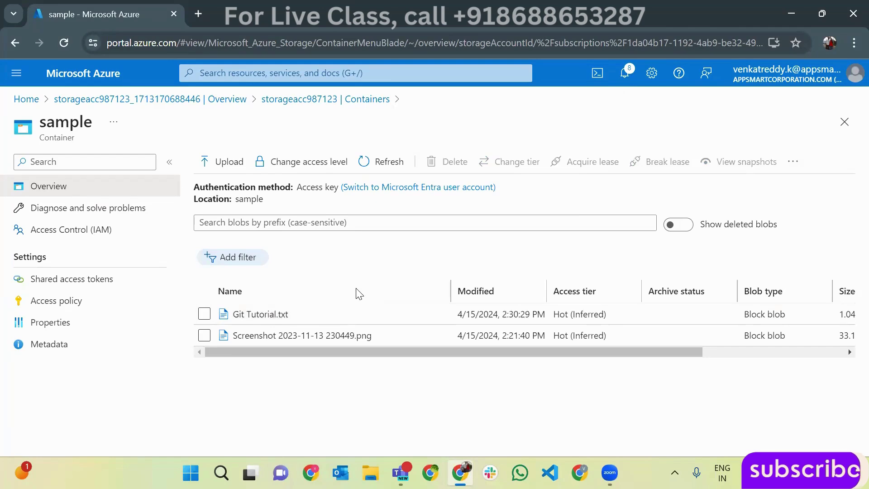
Step: Return to the storageacc987123 resource through its deployment overview and examine its data storage and security options
{"action": "left_click", "coordinate": [156, 101]}
{"action": "left_click", "coordinate": [269, 327]}
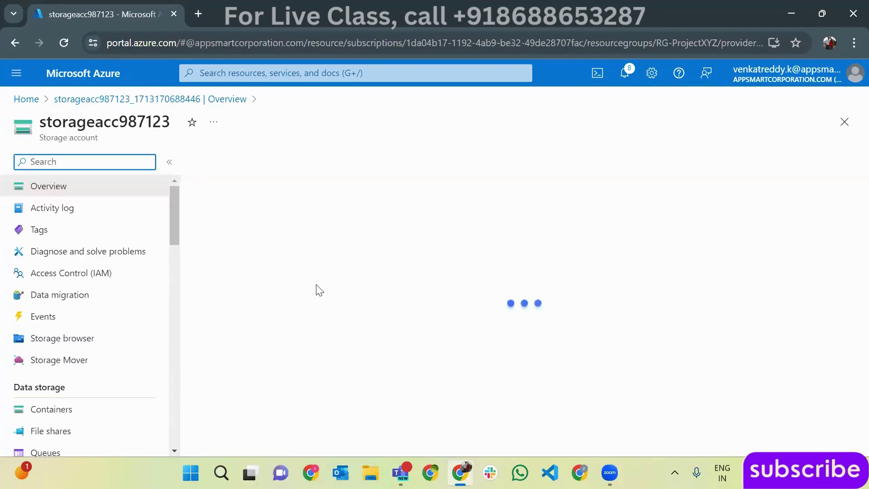
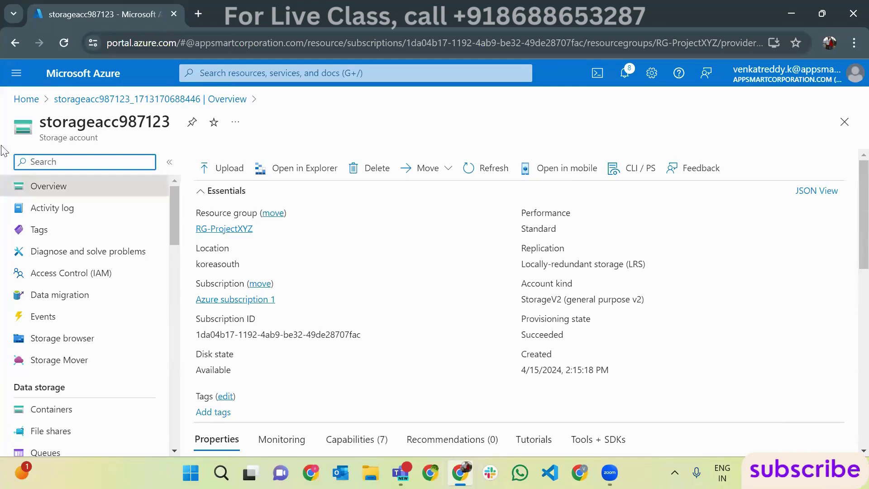
{"action": "scroll", "coordinate": [67, 248], "scroll_direction": "down", "scroll_amount": 1}
{"action": "scroll", "coordinate": [71, 272], "scroll_direction": "down", "scroll_amount": 5}
{"action": "scroll", "coordinate": [97, 284], "scroll_direction": "up", "scroll_amount": 7}
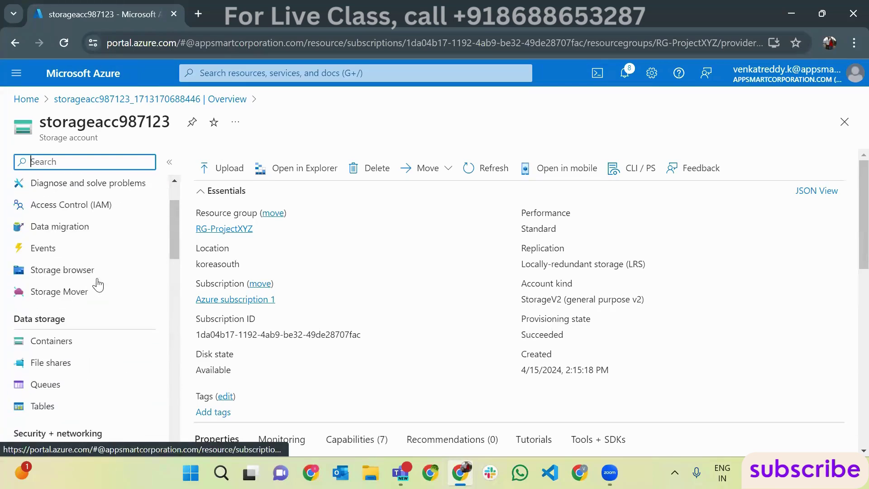
{"action": "scroll", "coordinate": [122, 297], "scroll_direction": "down", "scroll_amount": 5}
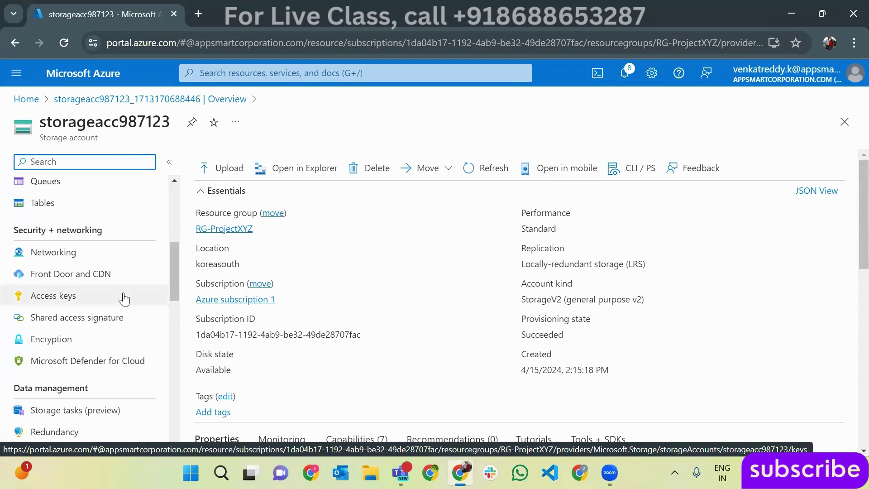
Step: Go to the portal home, search for "entra", open Microsoft Entra ID, and show its users
{"action": "left_click", "coordinate": [83, 73]}
{"action": "left_click", "coordinate": [324, 76]}
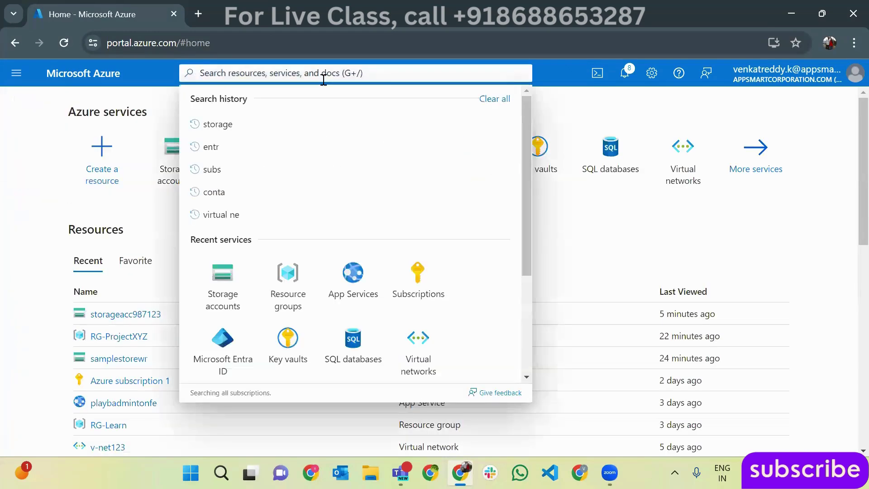
{"action": "type", "text": "entra"}
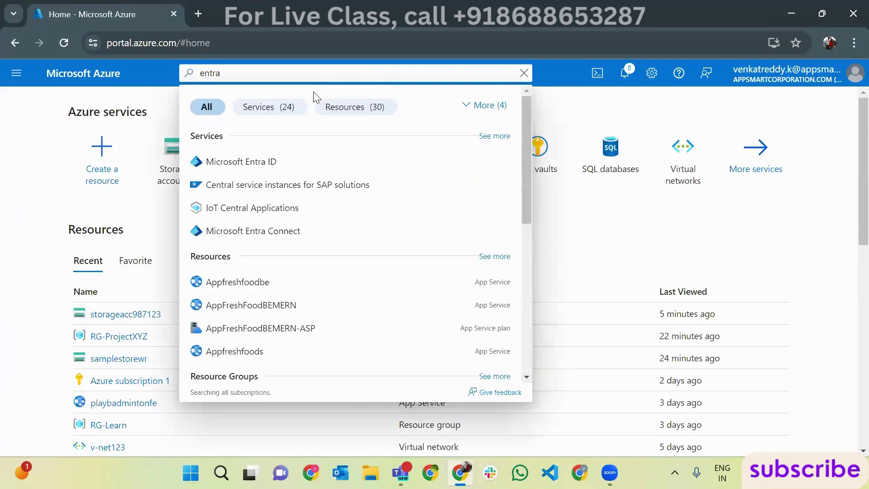
{"action": "left_click", "coordinate": [297, 162]}
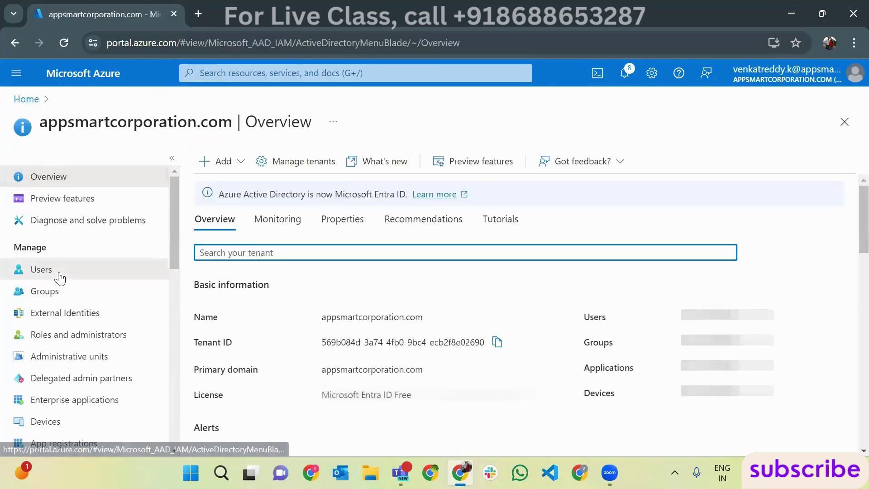
{"action": "left_click", "coordinate": [60, 274]}
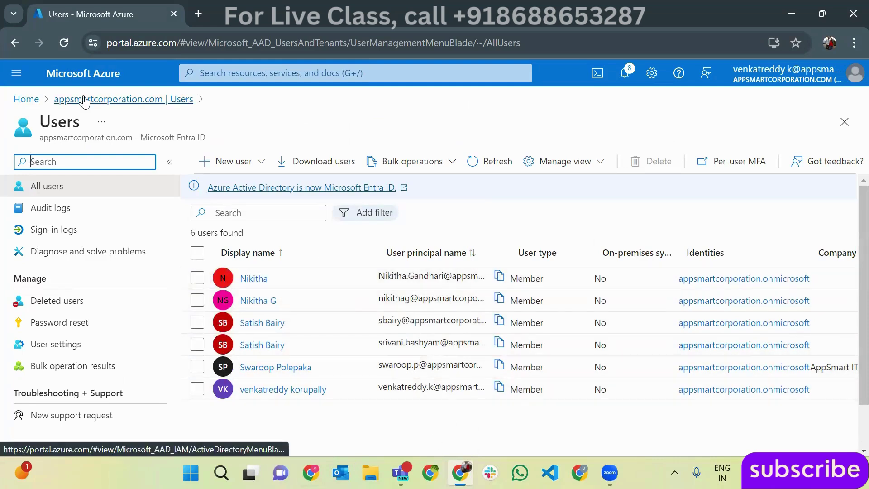
Step: Start creating a new internal user and look through the Basics, Properties and Assignments settings without filling them in
{"action": "left_click", "coordinate": [212, 162]}
{"action": "left_click", "coordinate": [229, 194]}
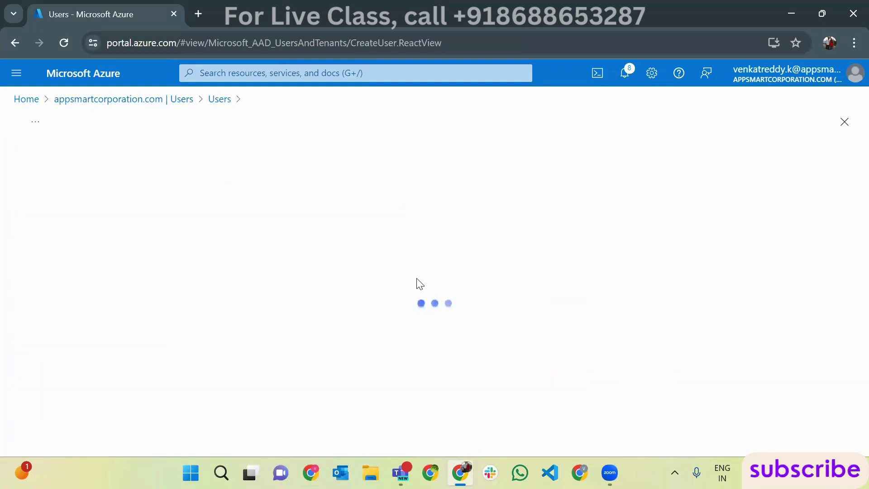
{"action": "scroll", "coordinate": [303, 344], "scroll_direction": "down", "scroll_amount": 2}
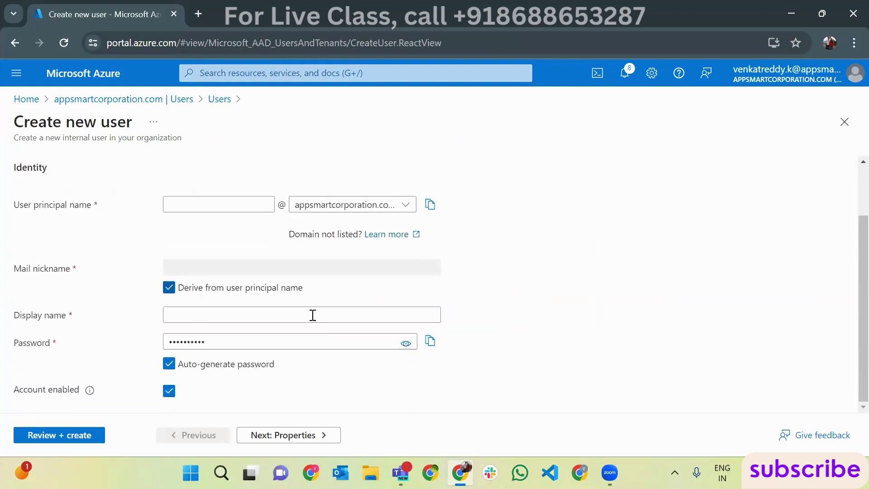
{"action": "left_click", "coordinate": [278, 437]}
{"action": "scroll", "coordinate": [252, 304], "scroll_direction": "down", "scroll_amount": 4}
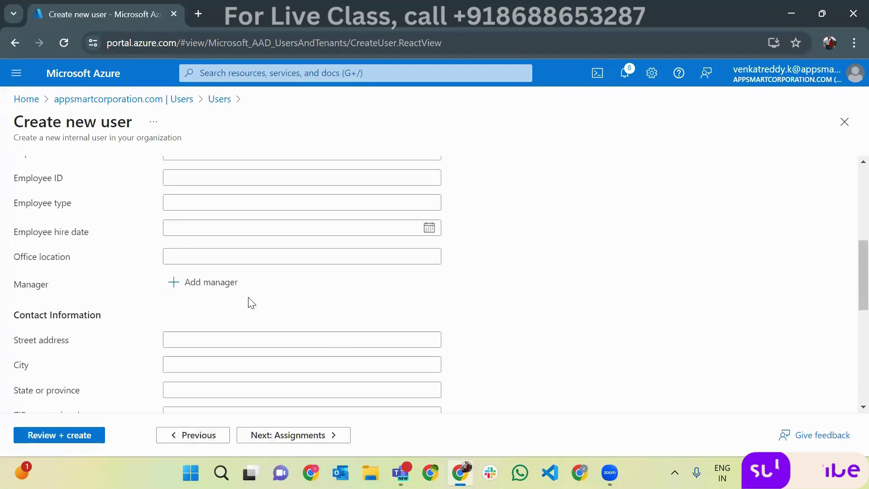
{"action": "scroll", "coordinate": [274, 321], "scroll_direction": "down", "scroll_amount": 8}
{"action": "left_click", "coordinate": [301, 435]}
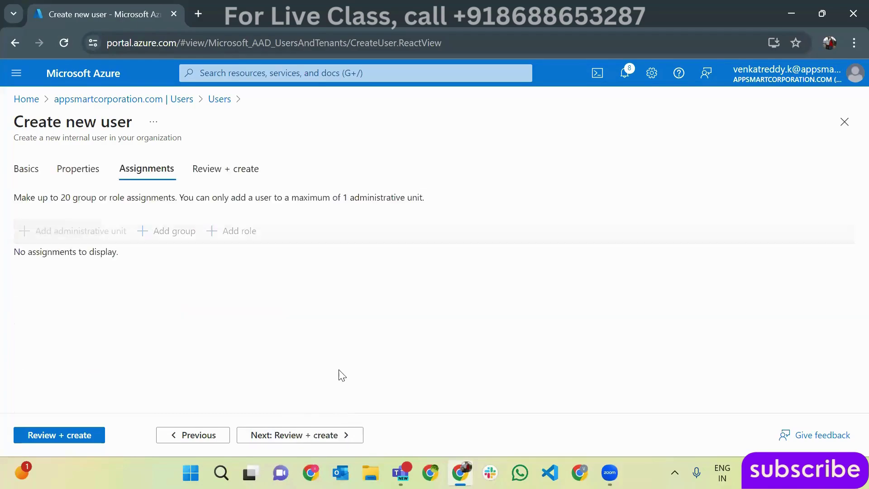
Step: Look through the directory roles that can be assigned to the new user, close them unselected, and return to the portal home
{"action": "left_click", "coordinate": [233, 231]}
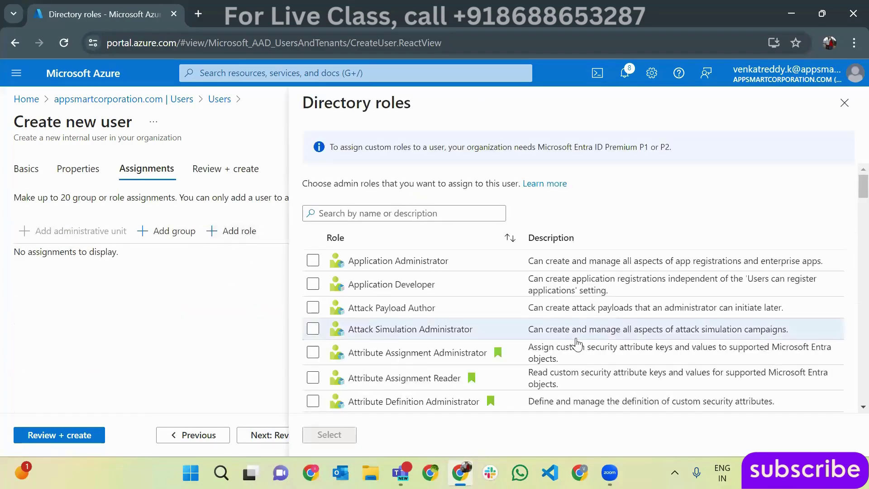
{"action": "scroll", "coordinate": [462, 297], "scroll_direction": "down", "scroll_amount": 20}
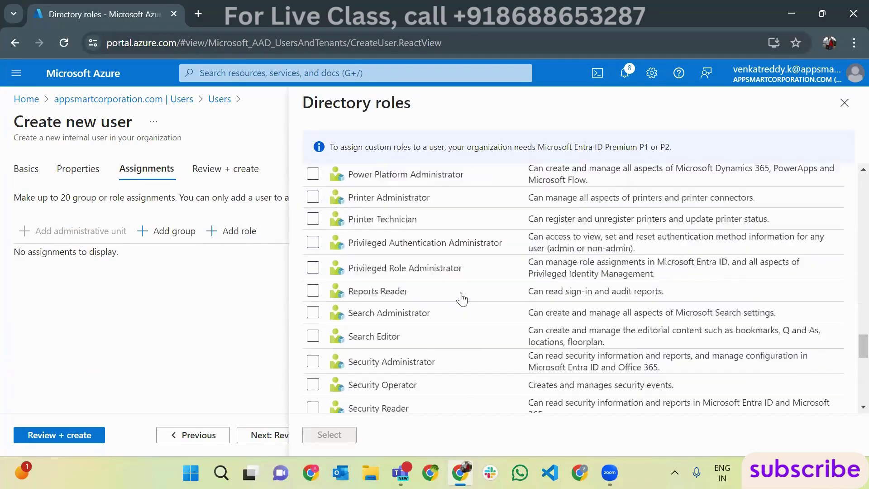
{"action": "scroll", "coordinate": [462, 298], "scroll_direction": "down", "scroll_amount": 10}
{"action": "left_click", "coordinate": [845, 102]}
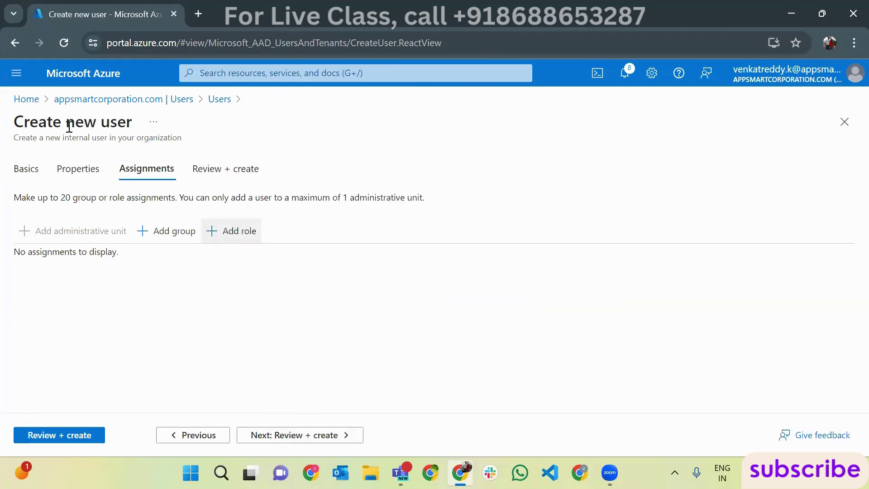
{"action": "left_click", "coordinate": [28, 100]}
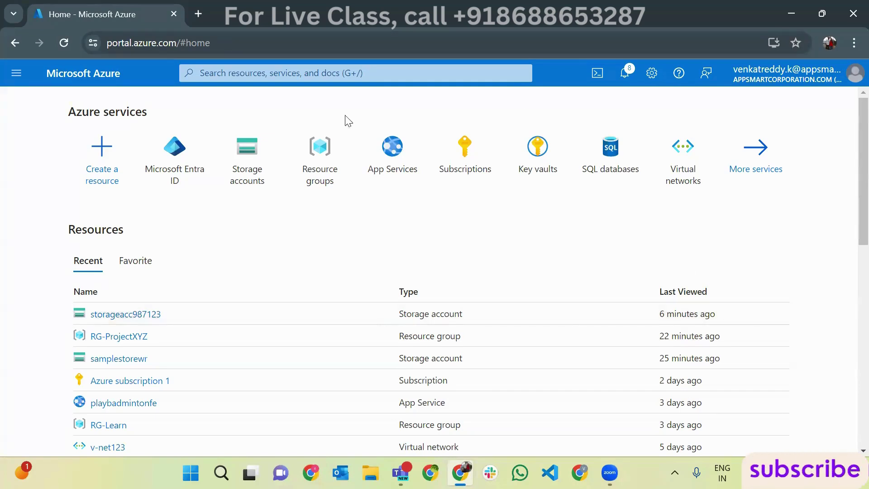
Step: Open the storageacc987123 storage account from the storage accounts list and review its overview properties
{"action": "left_click", "coordinate": [245, 182]}
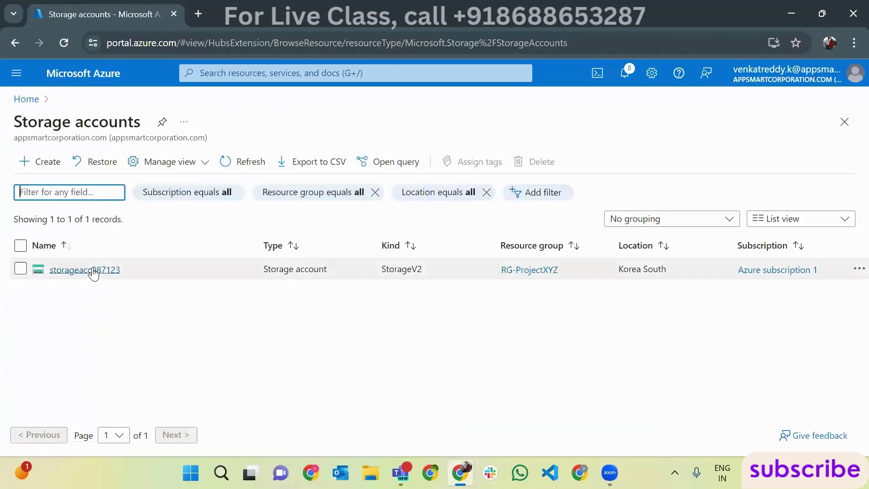
{"action": "left_click", "coordinate": [93, 268]}
{"action": "left_click", "coordinate": [189, 122]}
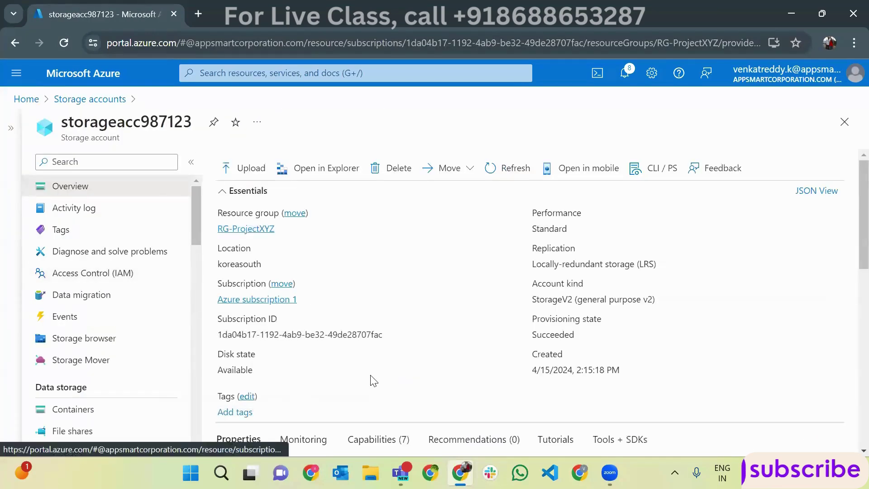
{"action": "scroll", "coordinate": [438, 308], "scroll_direction": "down", "scroll_amount": 4}
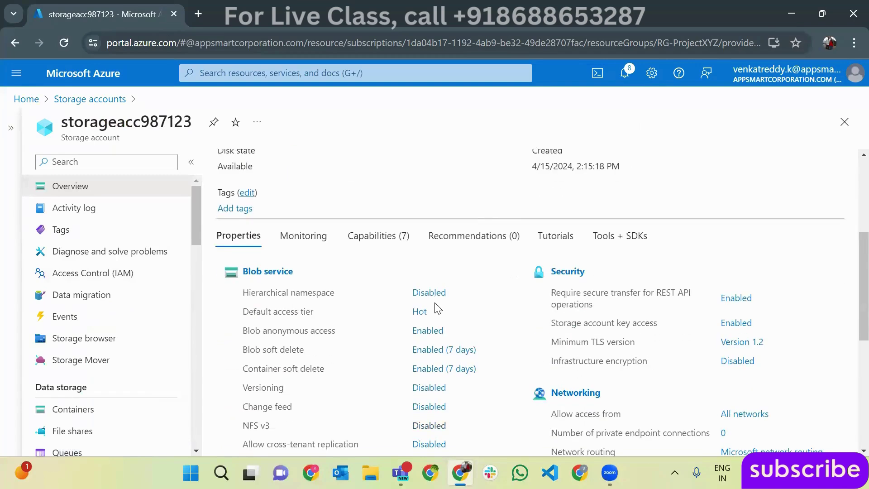
{"action": "scroll", "coordinate": [437, 308], "scroll_direction": "up", "scroll_amount": 3}
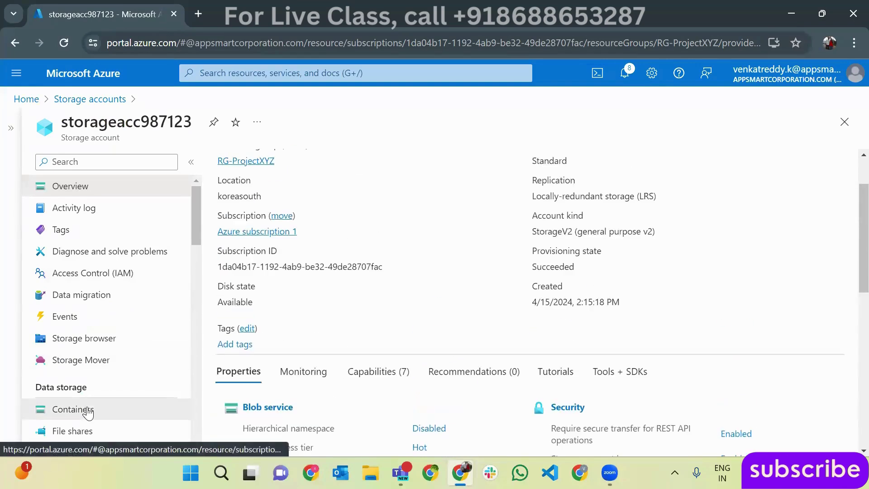
Step: Open the test container of storageacc987123, view its blob upload option without uploading, and return to the storage accounts list
{"action": "left_click", "coordinate": [89, 410]}
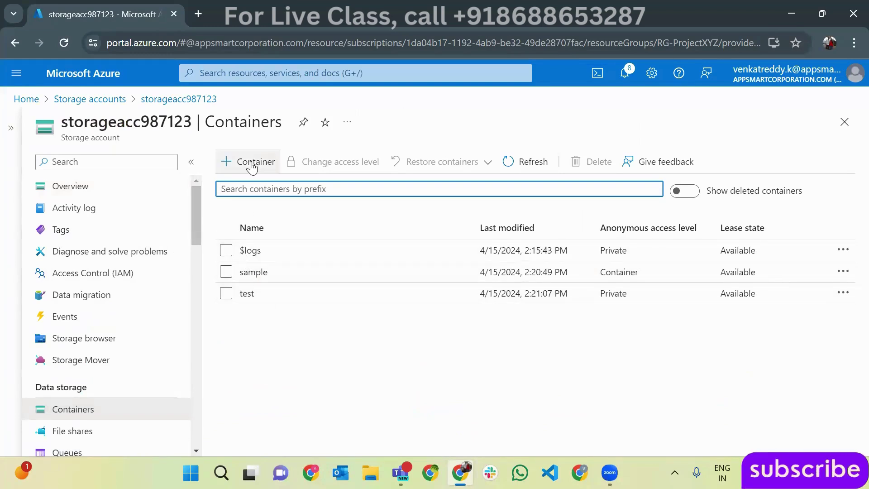
{"action": "left_click", "coordinate": [248, 293]}
{"action": "left_click", "coordinate": [229, 162]}
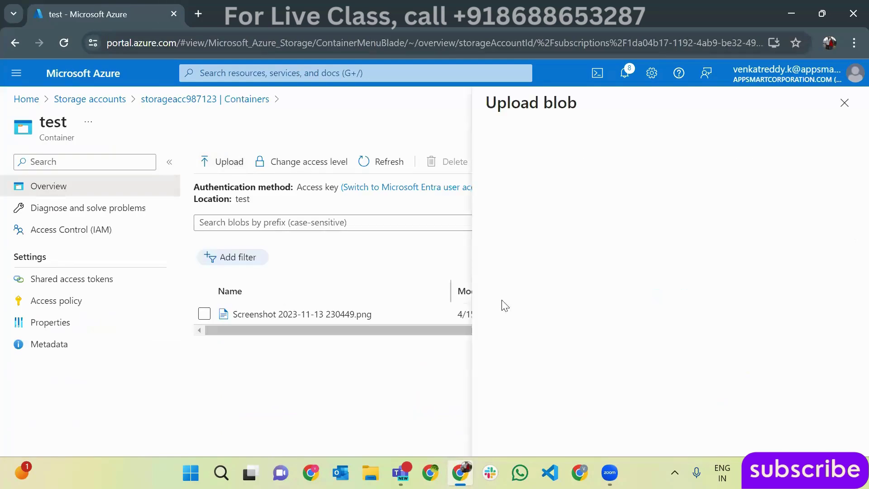
{"action": "left_click", "coordinate": [845, 103]}
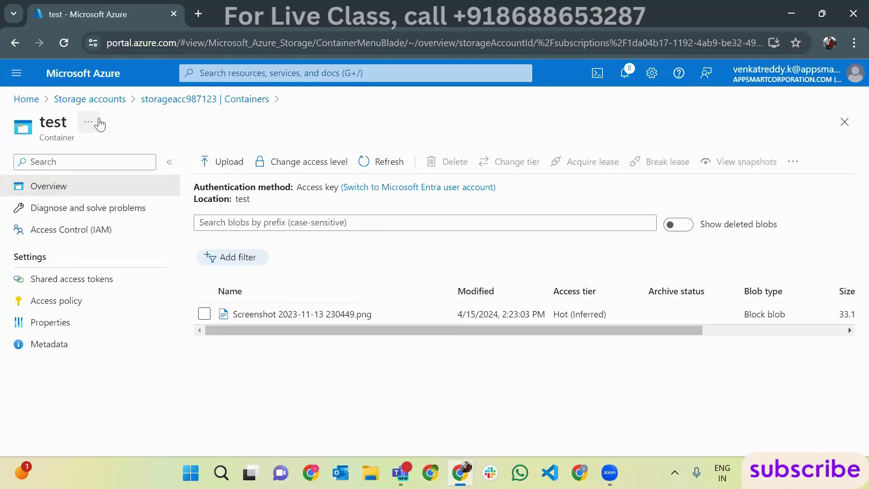
{"action": "left_click", "coordinate": [25, 98]}
{"action": "left_click", "coordinate": [159, 181]}
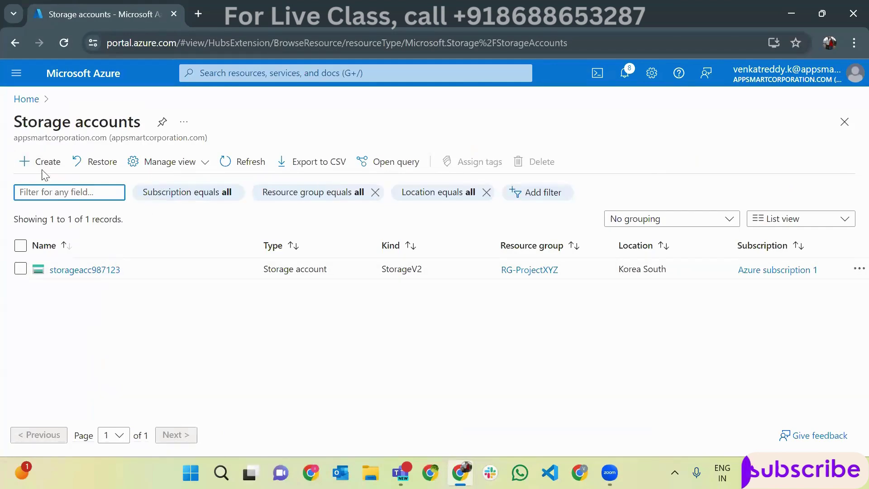
Step: Go to the portal home and open the RG-ProjectXYZ resource group
{"action": "left_click", "coordinate": [26, 99]}
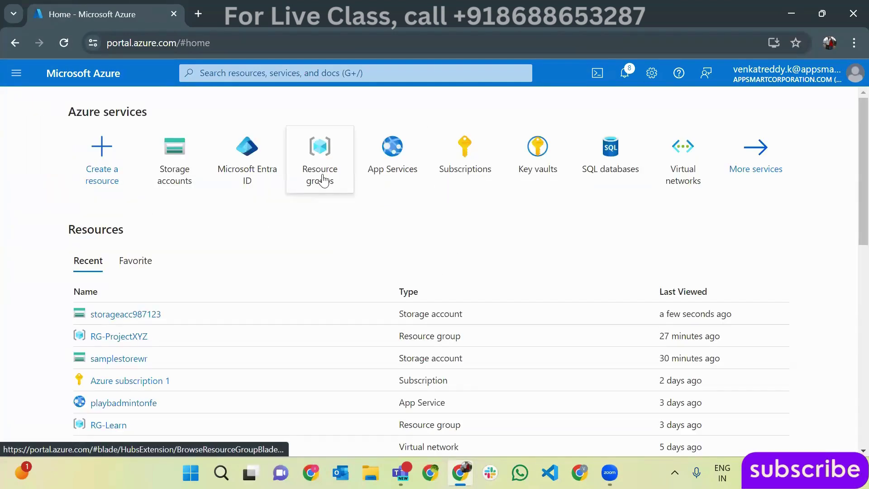
{"action": "left_click", "coordinate": [320, 181]}
{"action": "scroll", "coordinate": [86, 416], "scroll_direction": "down", "scroll_amount": 1}
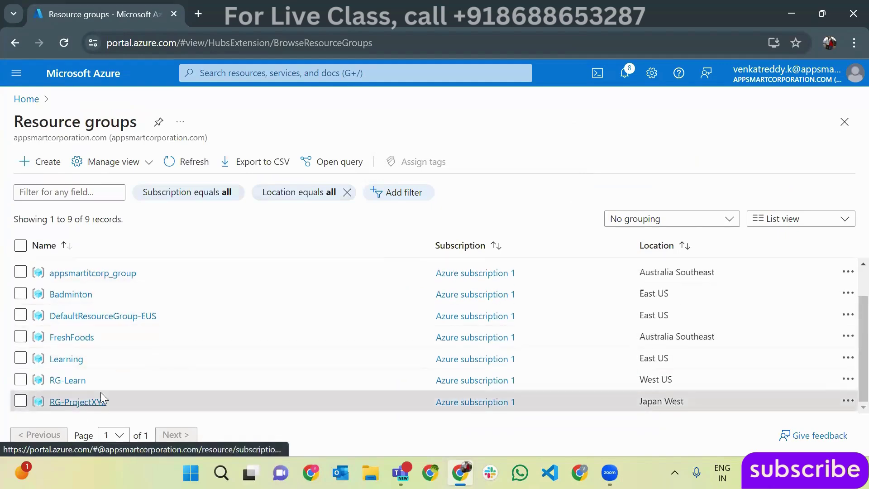
{"action": "left_click", "coordinate": [86, 402]}
Step: Delete the RG-ProjectXYZ resource group with all its resources, entering RG-ProjectXYZ as confirmation
{"action": "triple_click", "coordinate": [304, 119]}
{"action": "key", "text": "ctrl+c"}
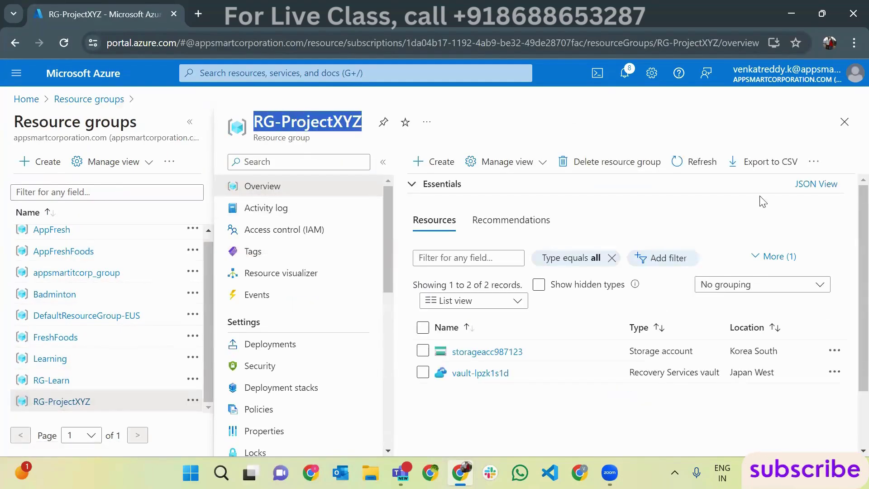
{"action": "left_click", "coordinate": [623, 166]}
{"action": "left_click", "coordinate": [545, 409]}
{"action": "key", "text": "ctrl+v"}
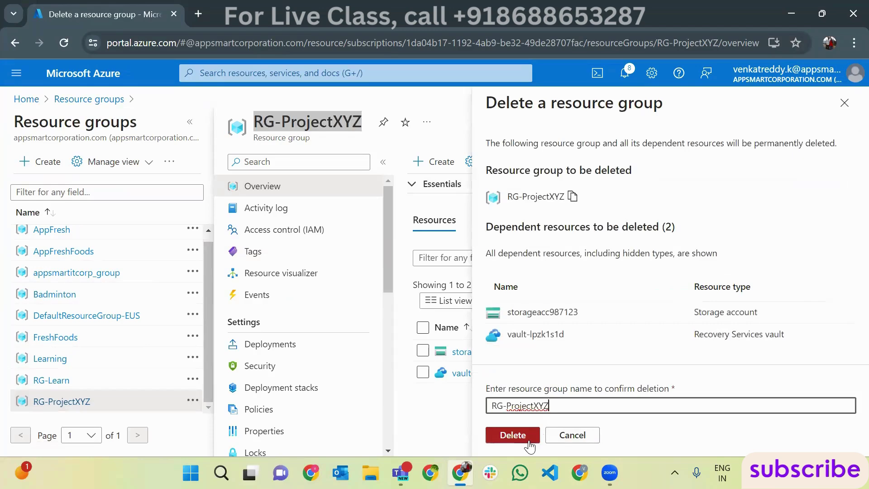
{"action": "left_click", "coordinate": [513, 436]}
{"action": "left_click", "coordinate": [655, 336]}
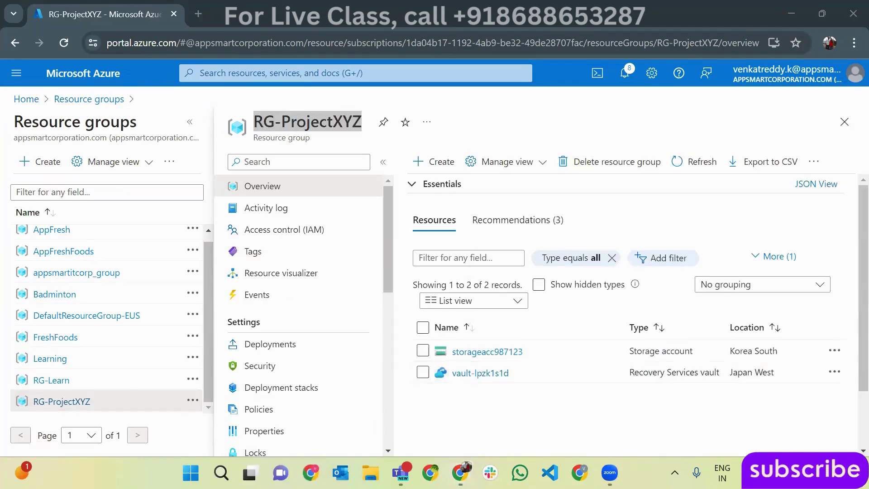
Step: Switch to the other Chrome profile window, load the Azure DevOps organization, and open B26Project
{"action": "left_click", "coordinate": [311, 473]}
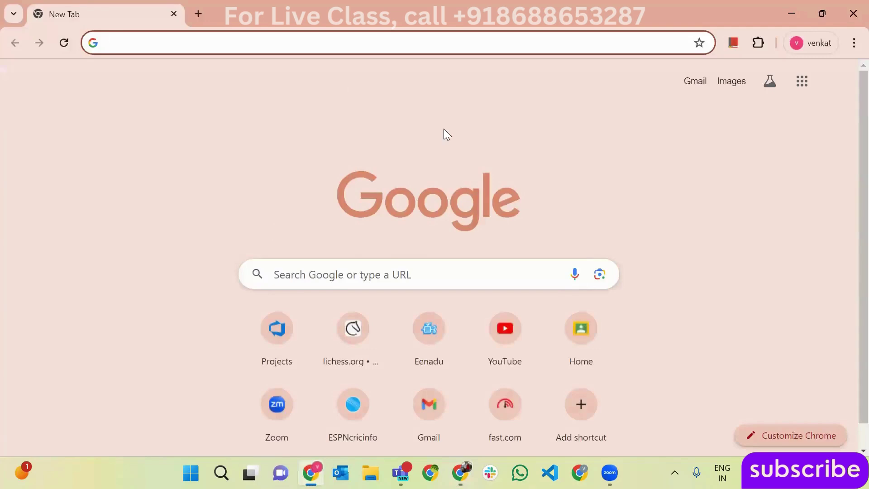
{"action": "left_click", "coordinate": [253, 41]}
{"action": "type", "text": "dev"}
{"action": "key", "text": "Return"}
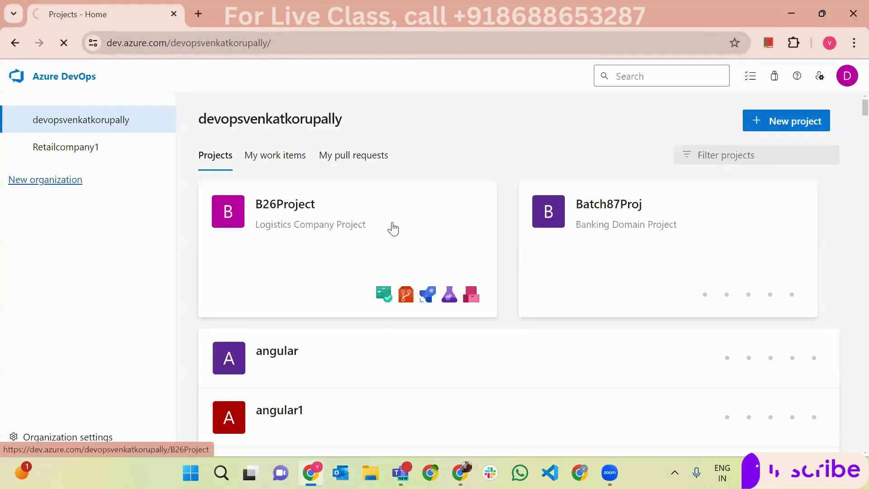
{"action": "left_click", "coordinate": [393, 228]}
Step: Show the repository files of B26Project and display the list of its repositories
{"action": "left_click", "coordinate": [15, 260]}
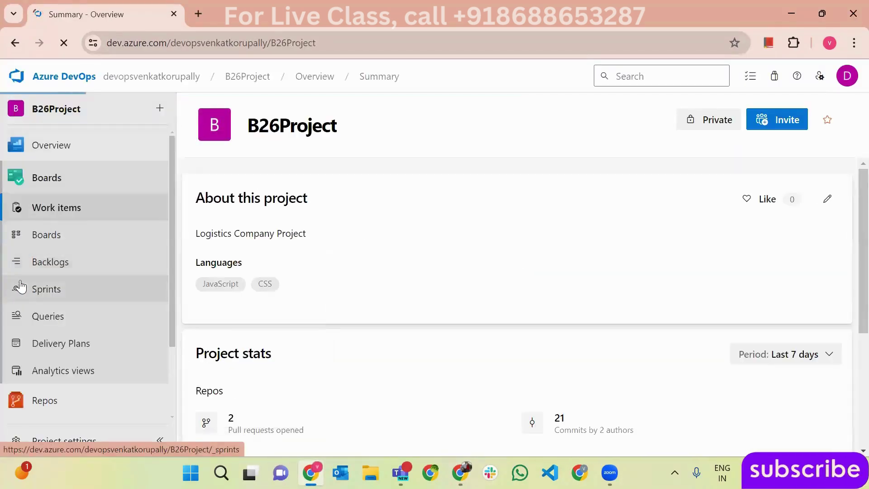
{"action": "left_click", "coordinate": [44, 400]}
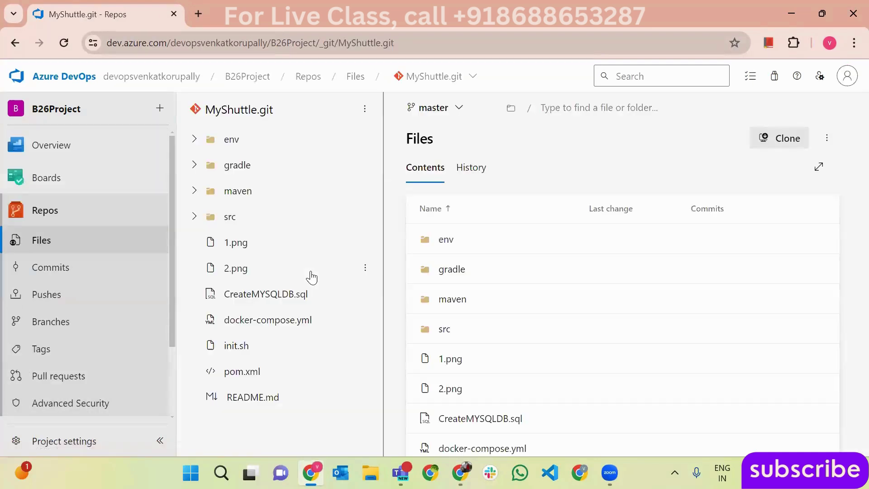
{"action": "left_click", "coordinate": [424, 77]}
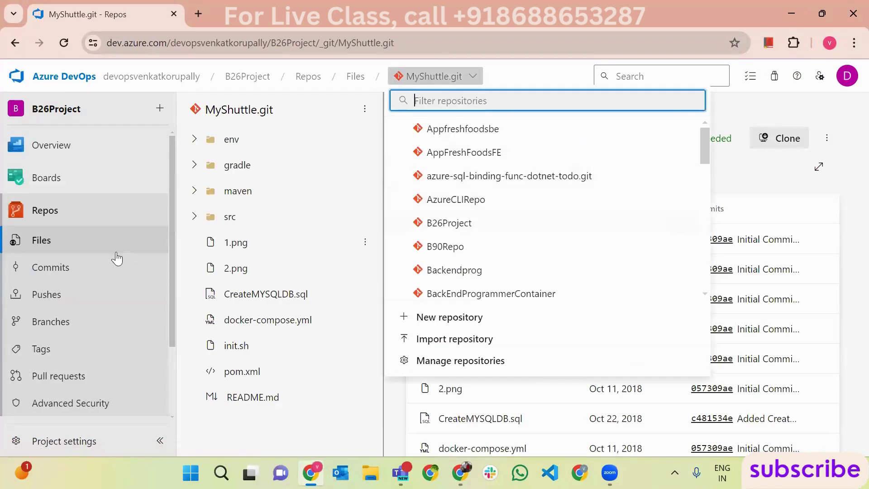
{"action": "scroll", "coordinate": [116, 323], "scroll_direction": "down", "scroll_amount": 2}
Step: Find the DevStorageAccountReact-CICD pipeline among the recently run pipelines and open it for editing
{"action": "left_click", "coordinate": [102, 340]}
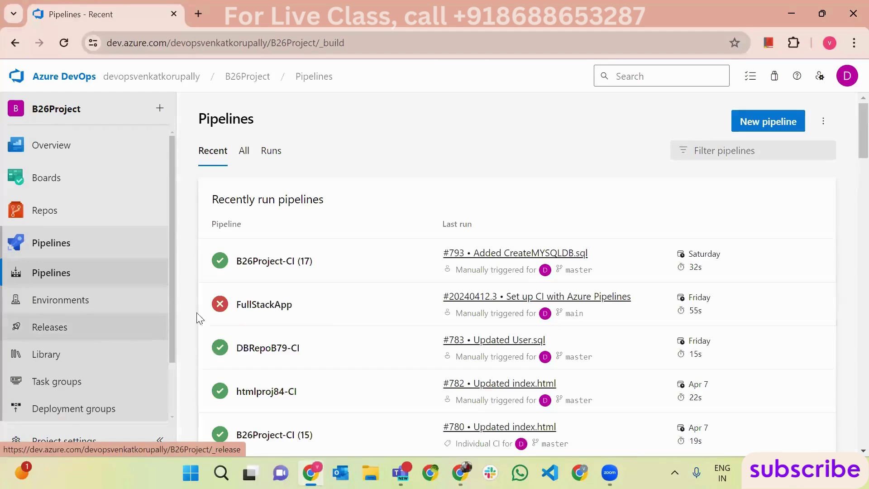
{"action": "scroll", "coordinate": [403, 306], "scroll_direction": "down", "scroll_amount": 3}
{"action": "scroll", "coordinate": [403, 307], "scroll_direction": "down", "scroll_amount": 5}
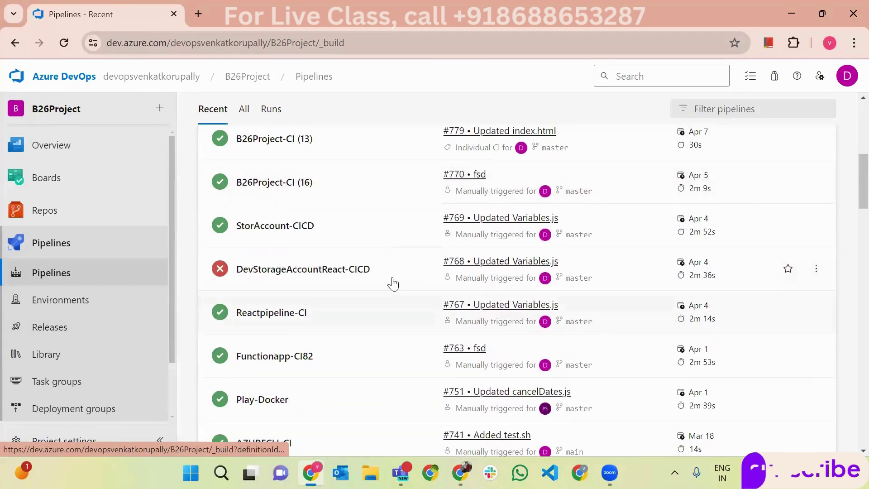
{"action": "left_click", "coordinate": [393, 283]}
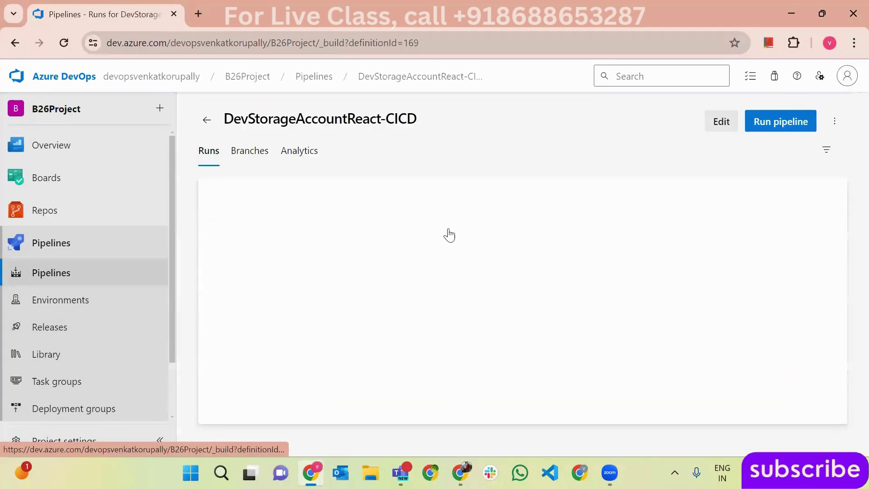
{"action": "left_click", "coordinate": [721, 122]}
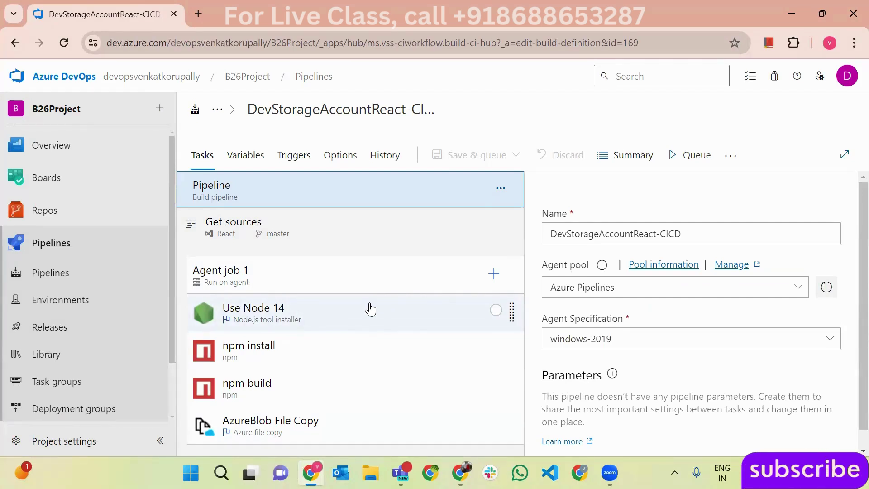
Step: Examine the settings of the npm build and npm install tasks in the pipeline's agent job
{"action": "left_click", "coordinate": [308, 360]}
{"action": "left_click", "coordinate": [273, 383]}
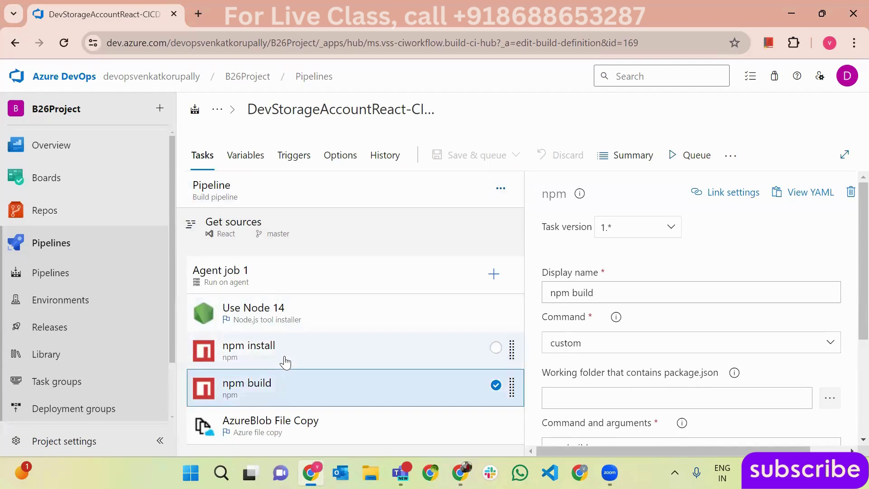
{"action": "left_click", "coordinate": [284, 361]}
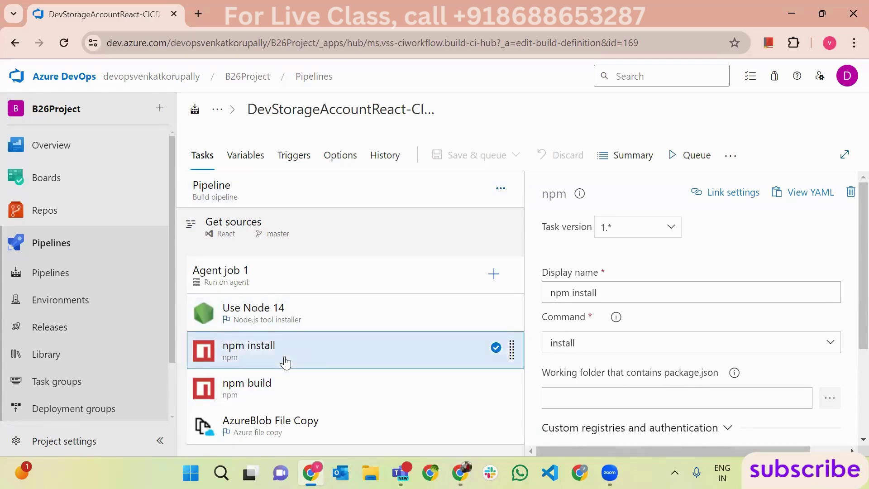
Step: Duplicate the pipeline editor's browser tab and go to the project's pipelines list in the copy
{"action": "mouse_move", "coordinate": [58, 206]}
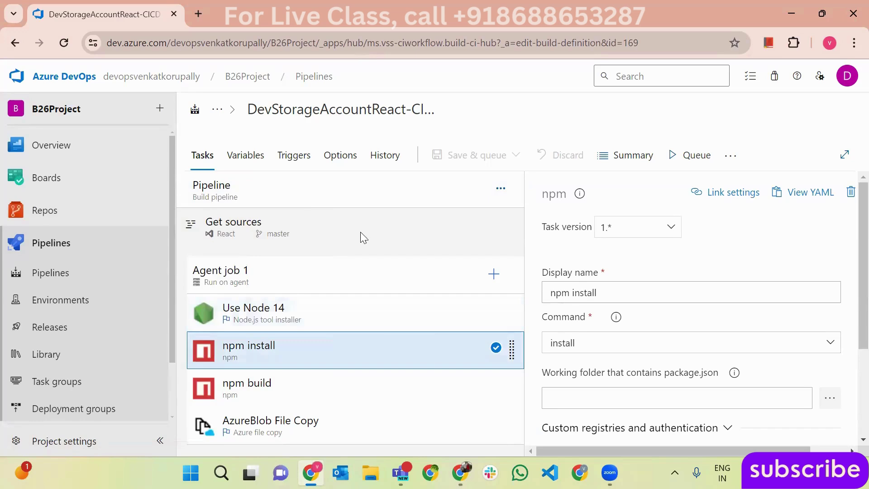
{"action": "right_click", "coordinate": [79, 13]}
{"action": "left_click", "coordinate": [126, 134]}
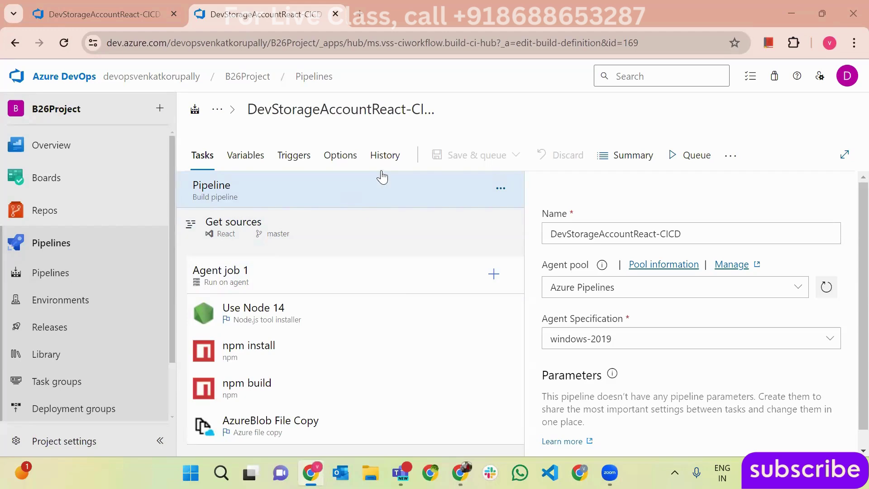
{"action": "left_click", "coordinate": [94, 245]}
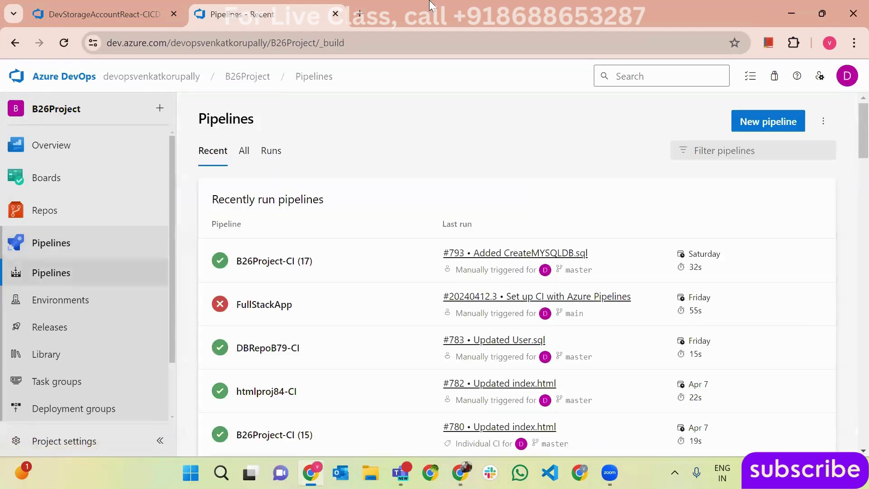
Step: Start creating a new pipeline in B26Project with the classic editor instead of YAML
{"action": "left_click", "coordinate": [760, 122]}
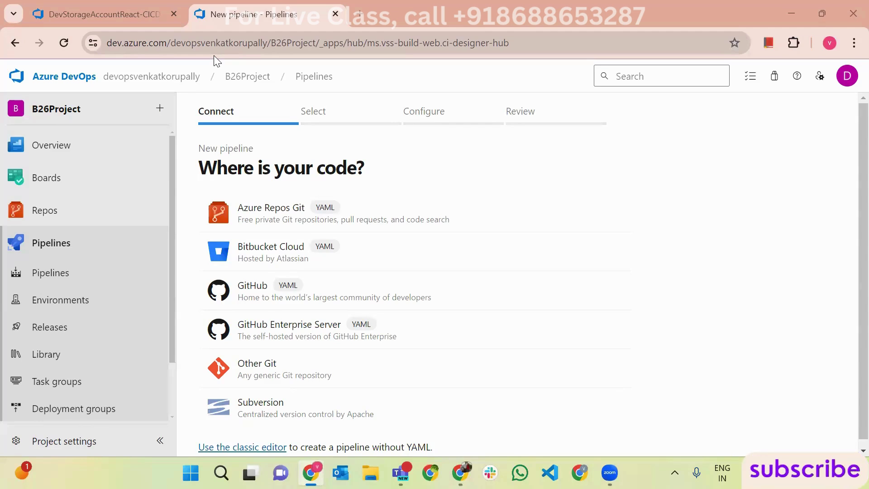
{"action": "scroll", "coordinate": [277, 404], "scroll_direction": "down", "scroll_amount": 1}
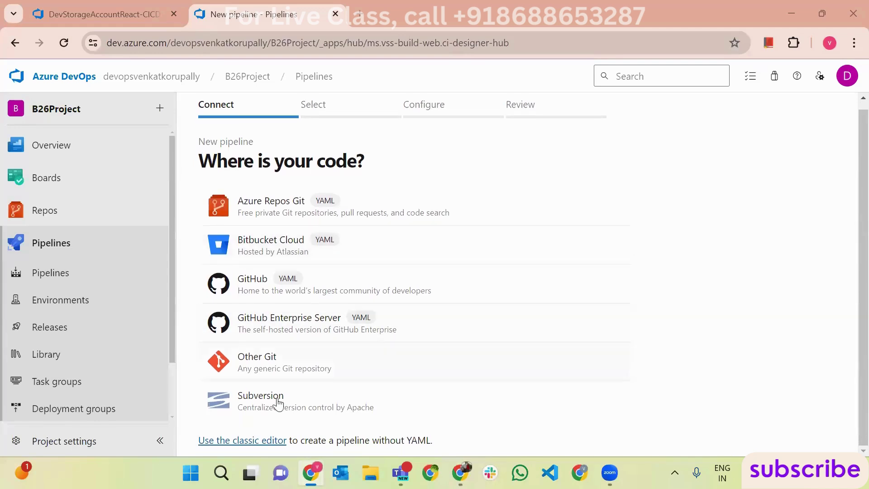
{"action": "left_click", "coordinate": [270, 441]}
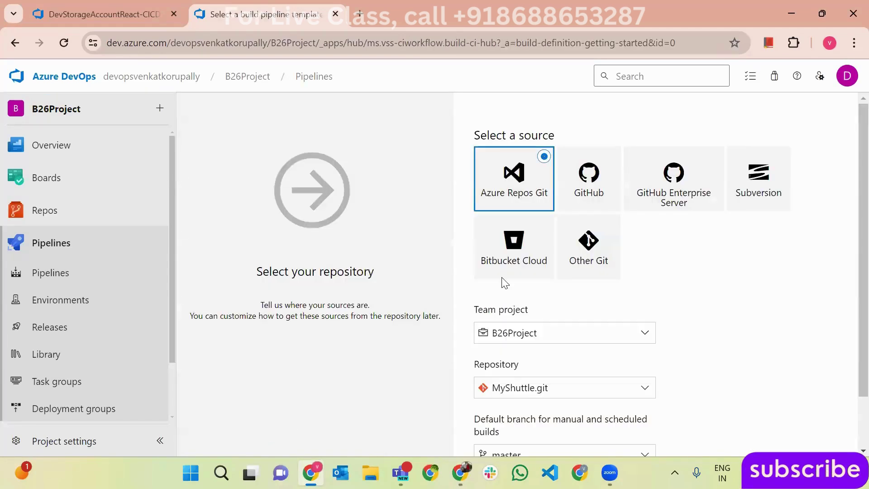
Step: Set the React repository with its master branch as the pipeline source and start from an empty job
{"action": "scroll", "coordinate": [501, 283], "scroll_direction": "down", "scroll_amount": 1}
{"action": "left_click", "coordinate": [618, 334]}
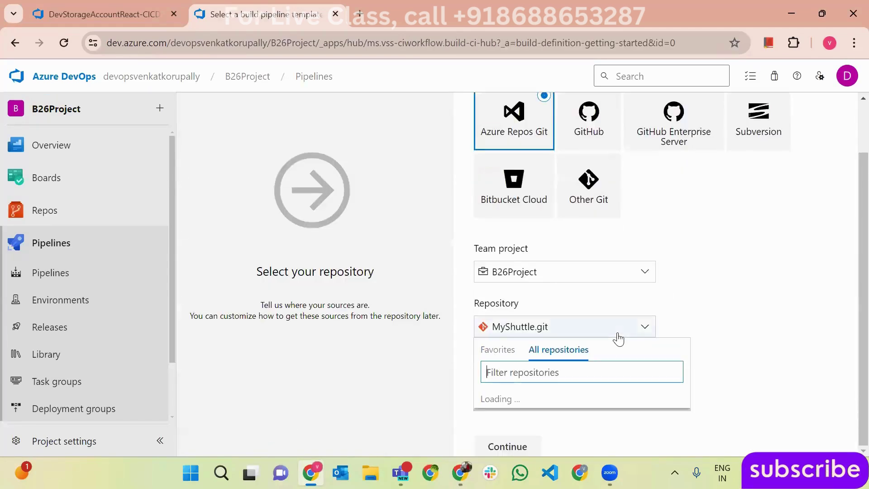
{"action": "scroll", "coordinate": [623, 392], "scroll_direction": "down", "scroll_amount": 8}
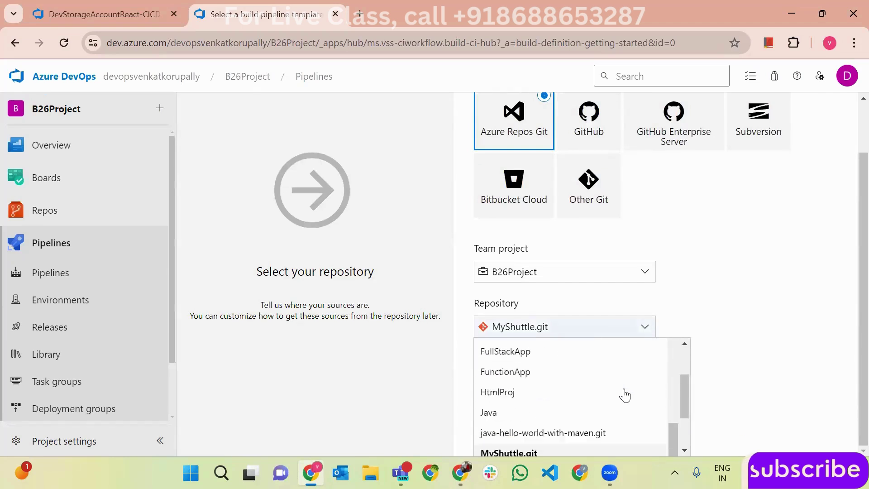
{"action": "scroll", "coordinate": [602, 411], "scroll_direction": "down", "scroll_amount": 2}
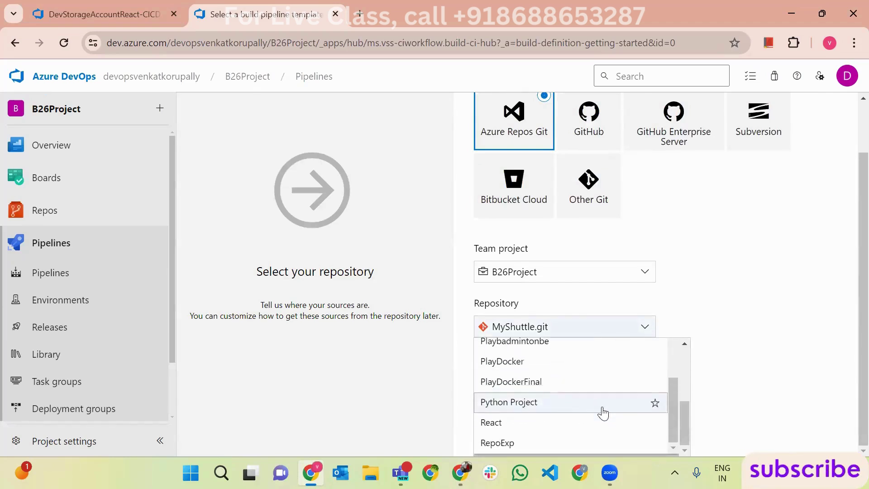
{"action": "left_click", "coordinate": [485, 419]}
{"action": "left_click", "coordinate": [645, 393]}
{"action": "left_click", "coordinate": [640, 390]}
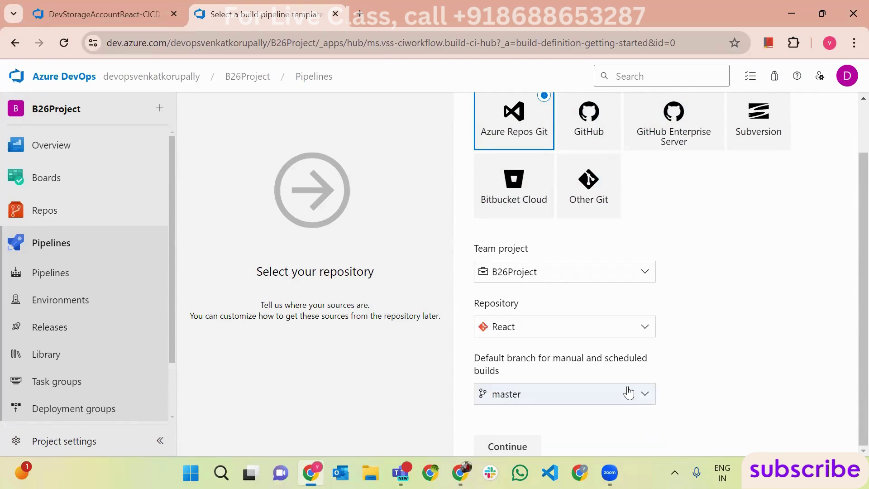
{"action": "left_click", "coordinate": [519, 446]}
{"action": "left_click", "coordinate": [574, 138]}
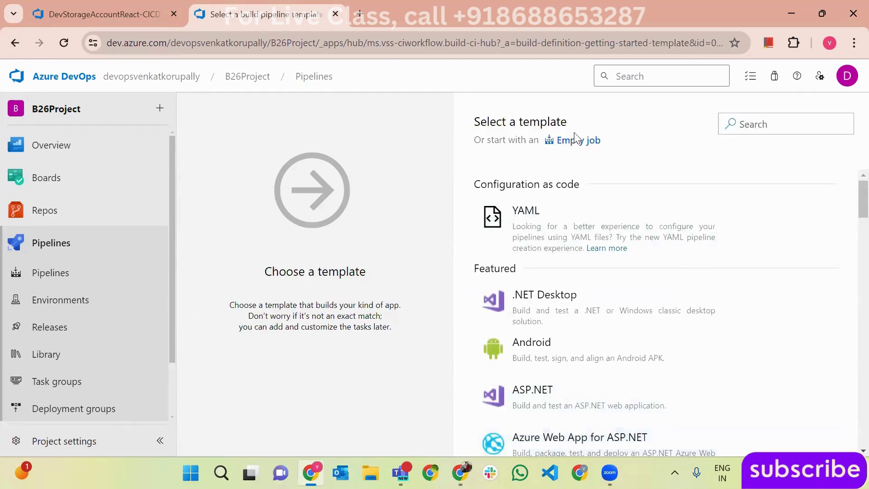
Step: Name the new pipeline StorageAccountReact1-CICD
{"action": "left_click", "coordinate": [325, 113]}
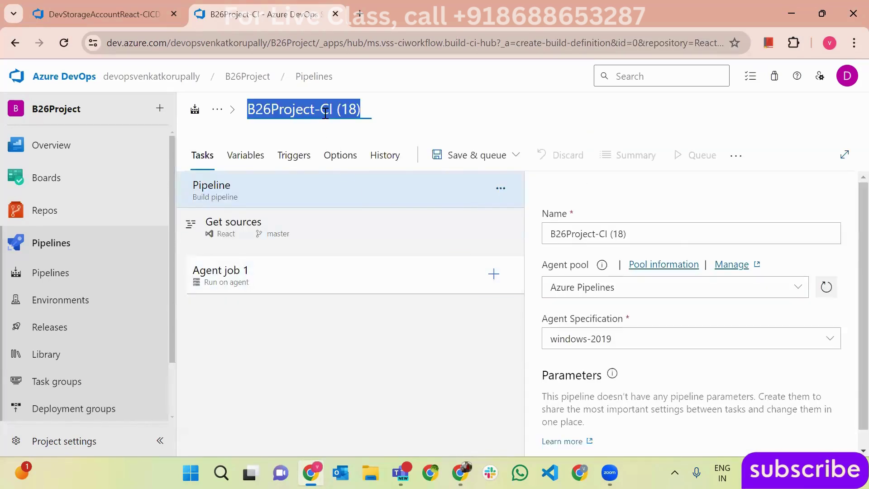
{"action": "type", "text": "Stor"}
{"action": "key", "text": "BackSpace"}
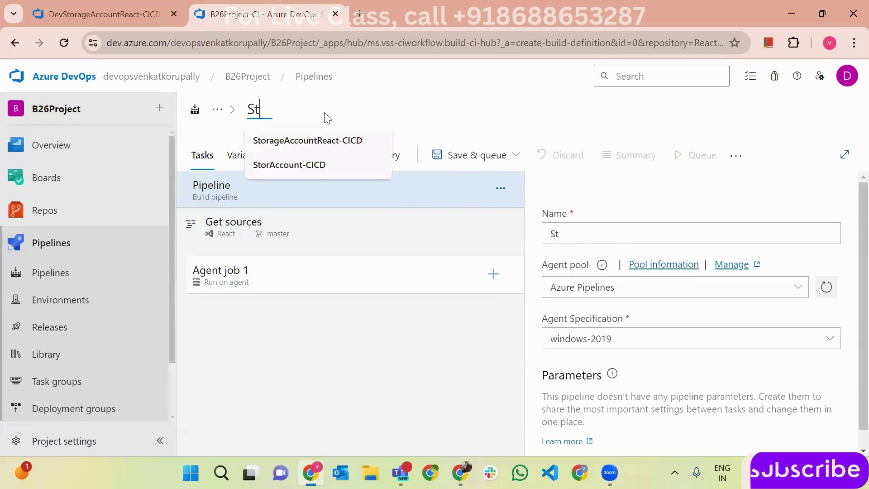
{"action": "type", "text": "orag"}
{"action": "key", "text": "Return"}
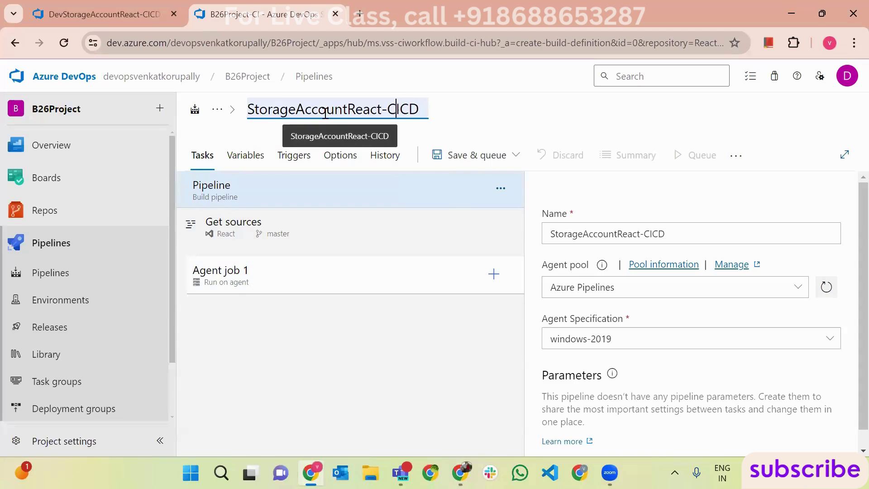
{"action": "type", "text": "1"}
{"action": "left_click", "coordinate": [476, 128]}
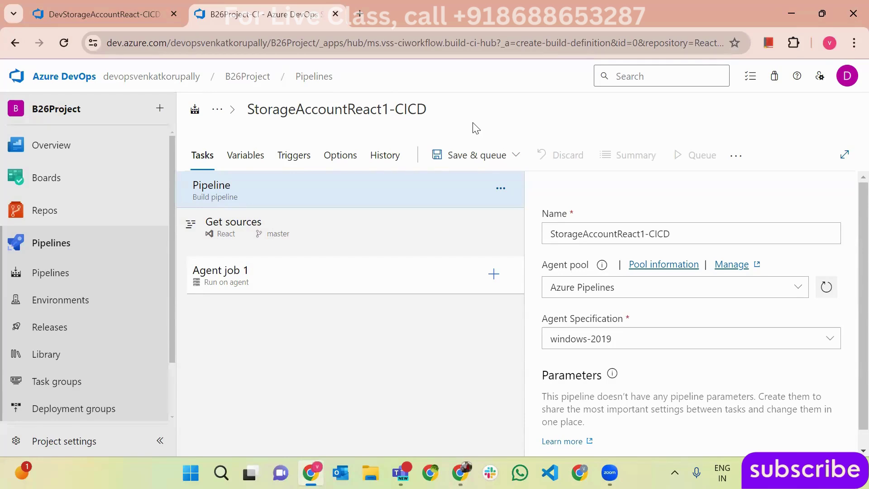
{"action": "left_click", "coordinate": [417, 108]}
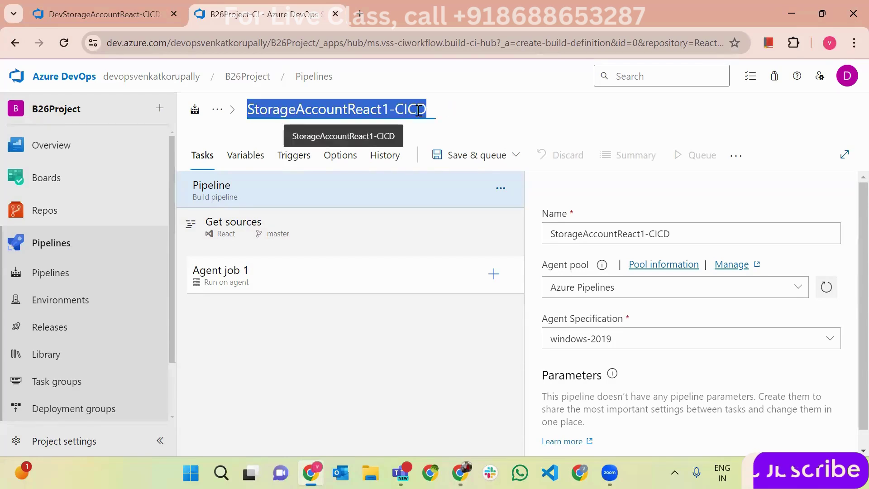
{"action": "left_click", "coordinate": [415, 109]}
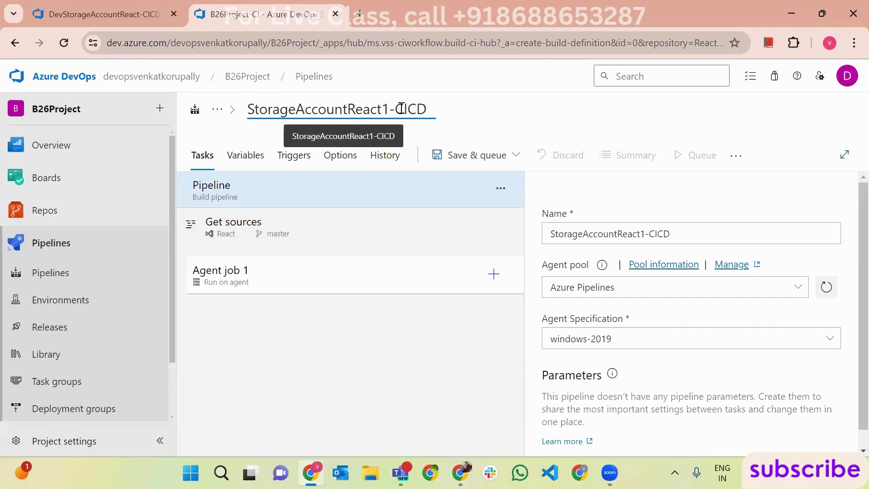
{"action": "left_click_drag", "start_coordinate": [401, 109], "coordinate": [442, 112]}
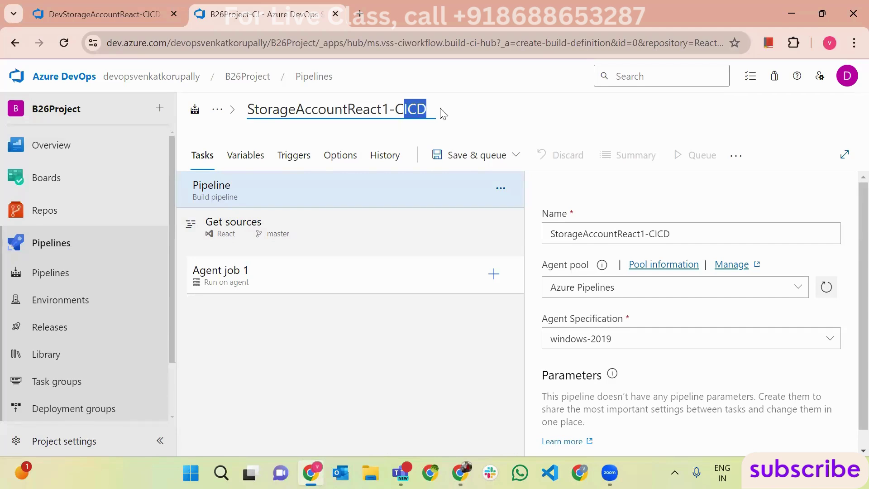
Step: Find the Node.js tool installer task with the search term "node" and add it to Agent job 1
{"action": "left_click", "coordinate": [494, 274]}
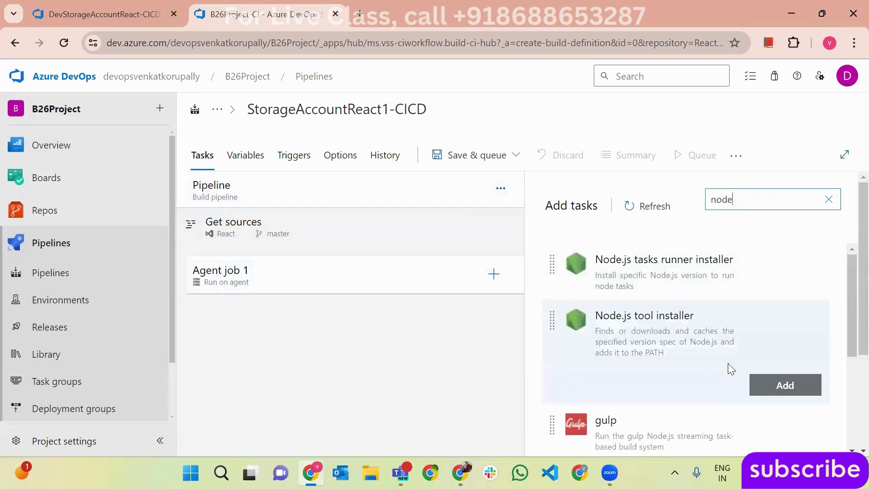
{"action": "left_click", "coordinate": [727, 365]}
{"action": "left_click", "coordinate": [750, 383]}
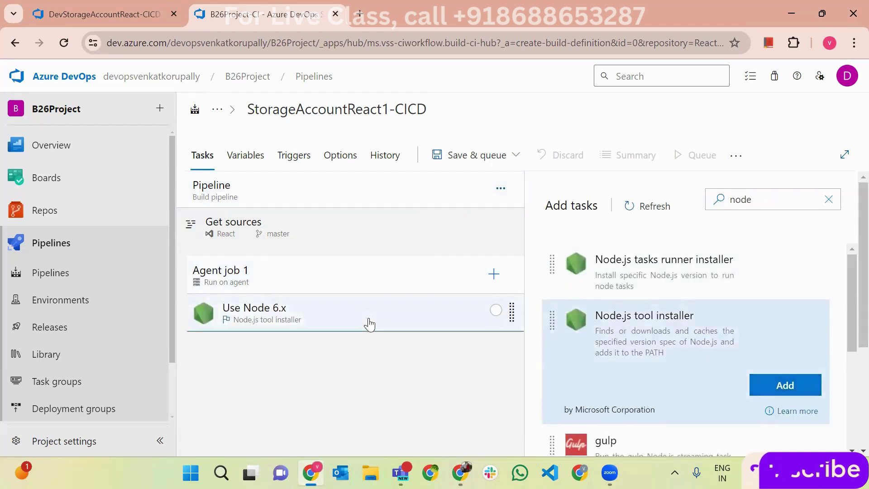
Step: Set the Node task's display name to "Use Node 14" and its version spec to 14, following the DevStorageAccountReact-CICD pipeline
{"action": "left_click", "coordinate": [370, 324]}
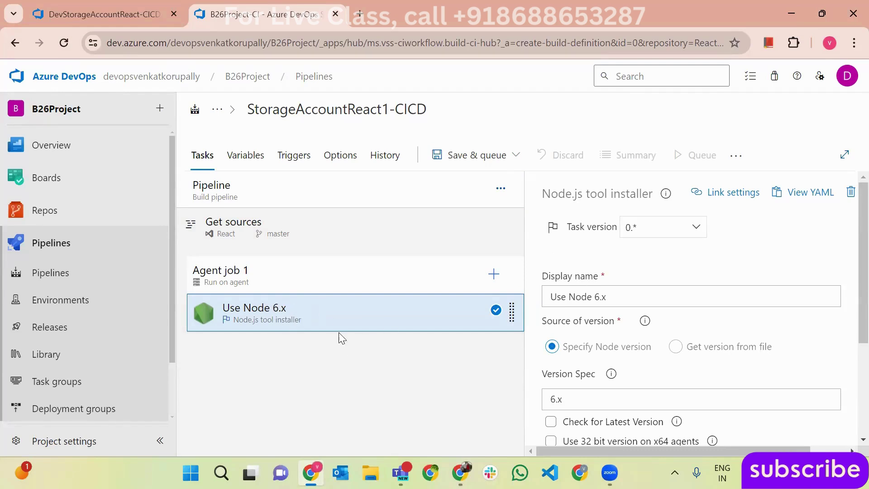
{"action": "left_click", "coordinate": [136, 14]}
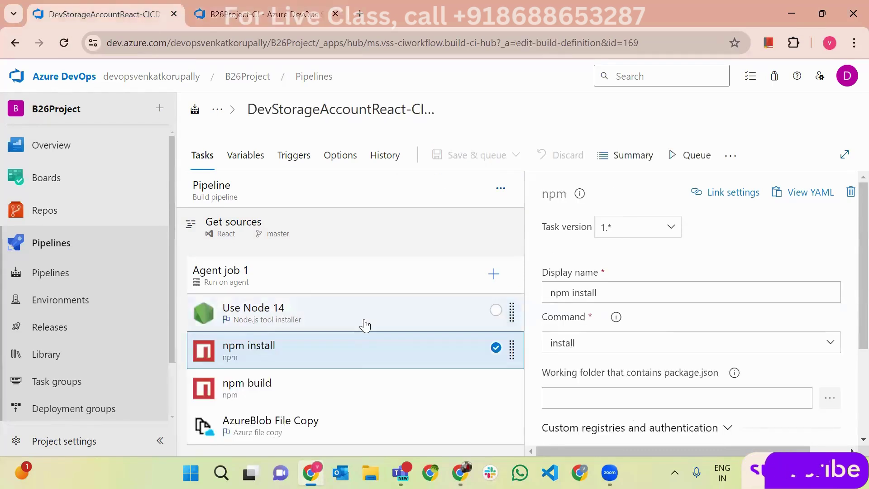
{"action": "left_click", "coordinate": [355, 320]}
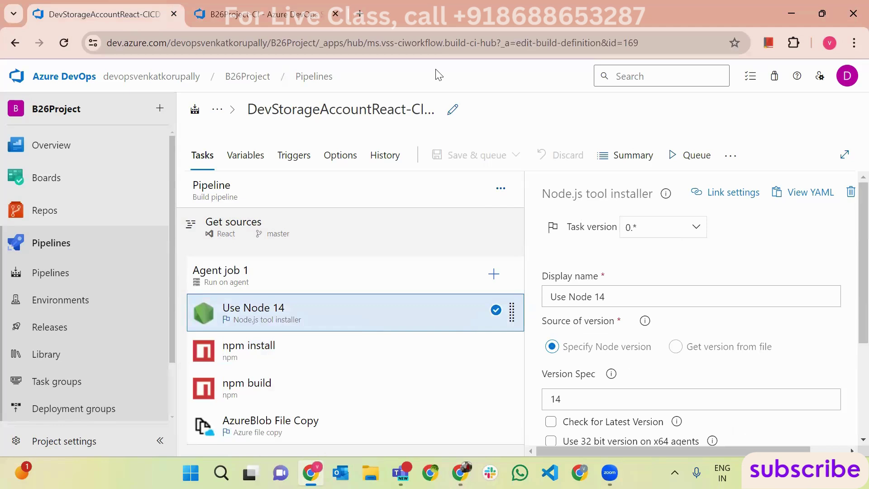
{"action": "left_click", "coordinate": [270, 13]}
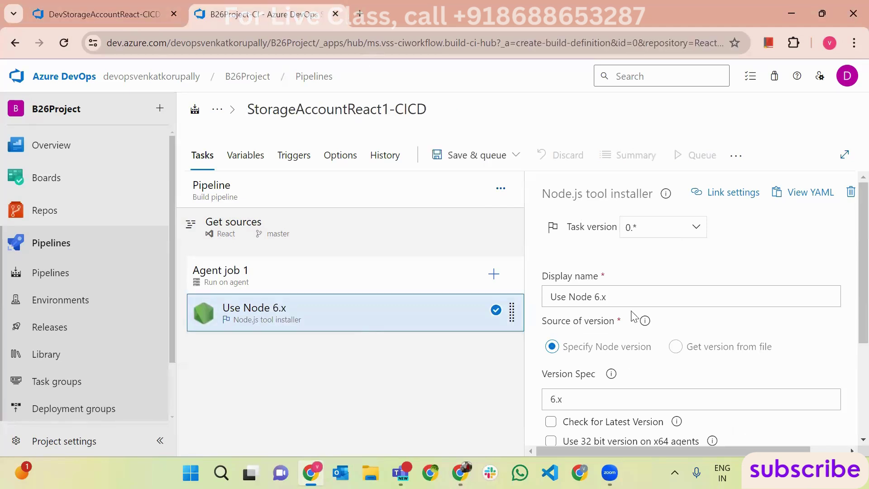
{"action": "double_click", "coordinate": [611, 298]}
{"action": "type", "text": "14"}
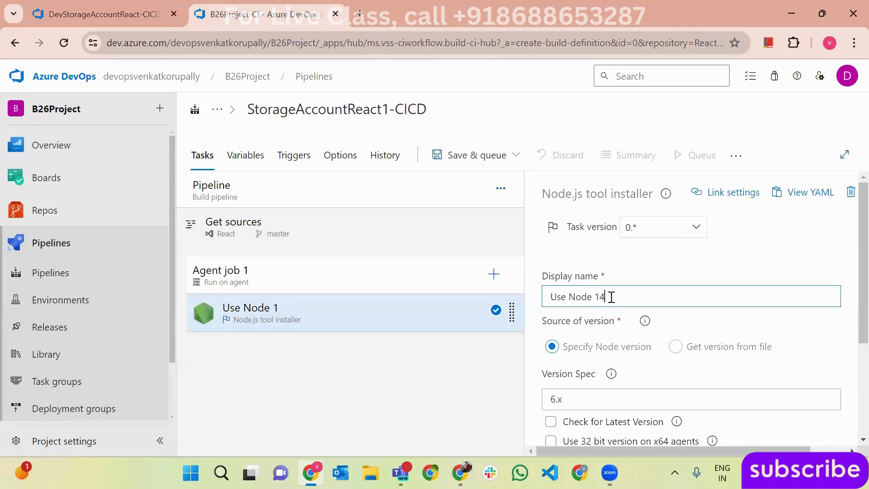
{"action": "left_click_drag", "start_coordinate": [567, 398], "coordinate": [539, 404]}
{"action": "left_click", "coordinate": [670, 371]}
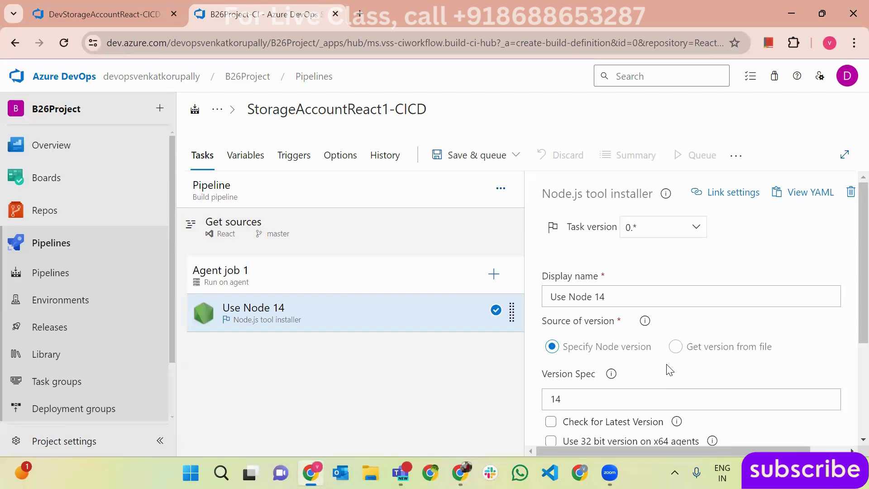
Step: Search the task catalogue for "npm" and add the npm task to Agent job 1 twice
{"action": "left_click", "coordinate": [493, 274]}
{"action": "type", "text": "npm"}
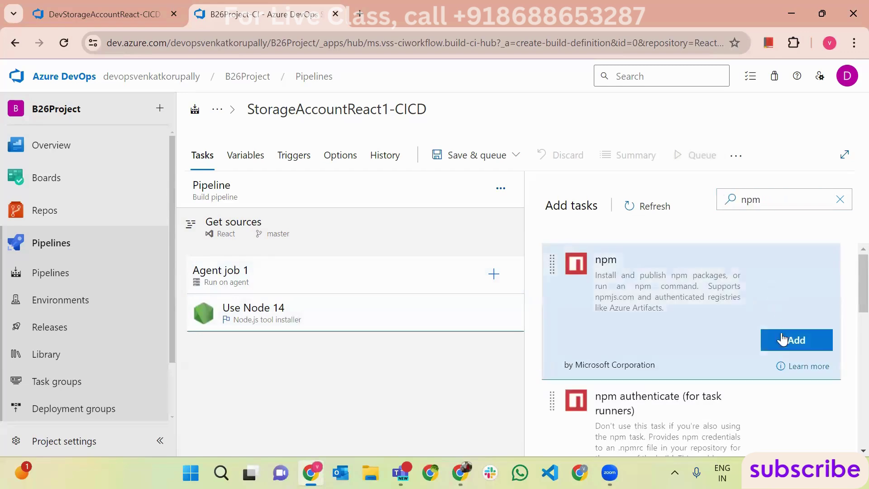
{"action": "left_click", "coordinate": [783, 340]}
{"action": "left_click", "coordinate": [782, 339]}
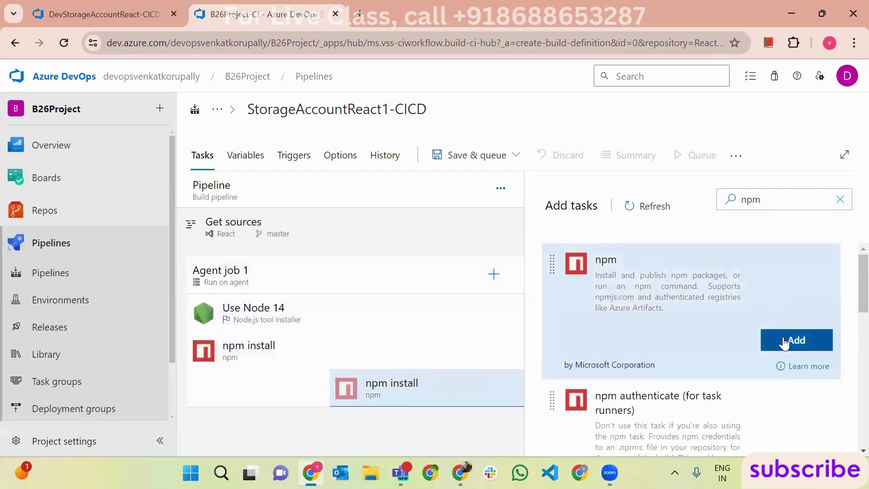
{"action": "left_click", "coordinate": [841, 199]}
Step: Review the settings of the Use Node 14 task and the first npm install task
{"action": "left_click", "coordinate": [408, 317]}
{"action": "scroll", "coordinate": [590, 365], "scroll_direction": "down", "scroll_amount": 3}
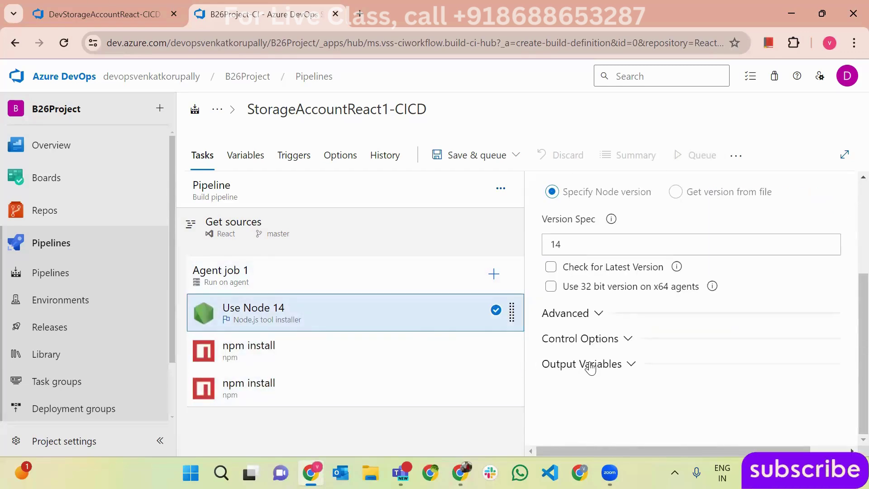
{"action": "scroll", "coordinate": [590, 365], "scroll_direction": "up", "scroll_amount": 3}
{"action": "left_click", "coordinate": [341, 367]}
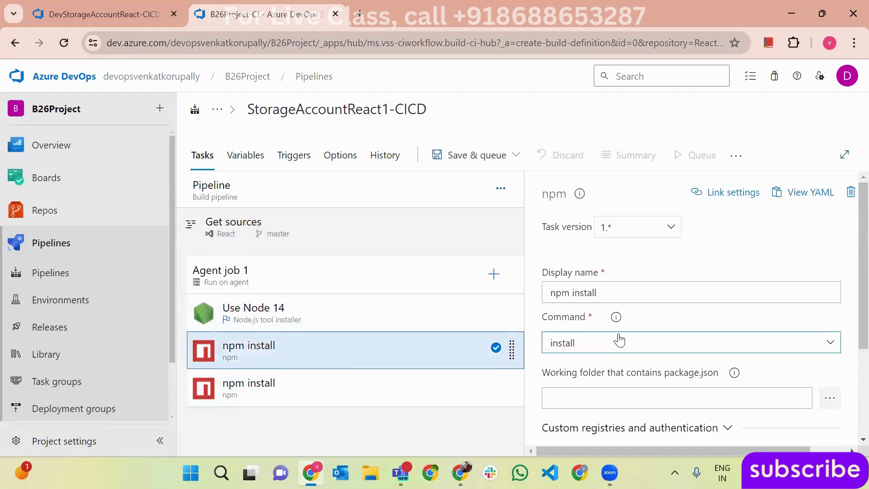
{"action": "scroll", "coordinate": [620, 340], "scroll_direction": "down", "scroll_amount": 2}
{"action": "scroll", "coordinate": [619, 336], "scroll_direction": "up", "scroll_amount": 1}
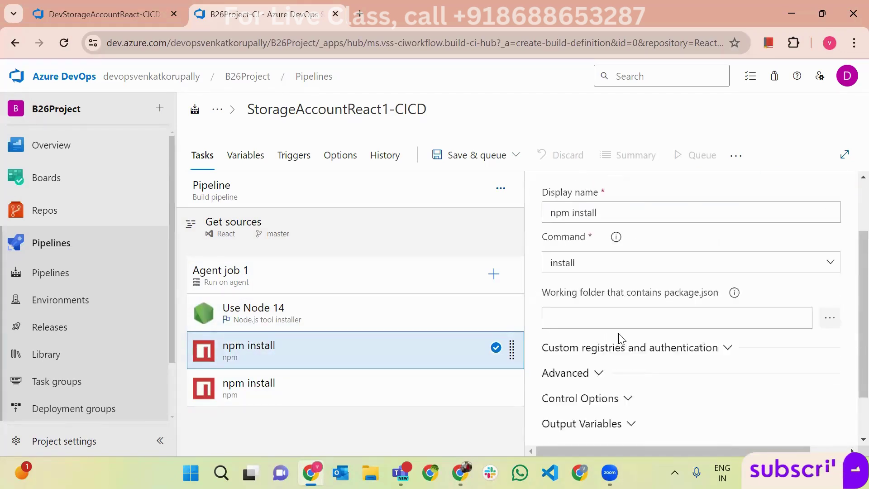
Step: Examine the command settings of the npm install and npm build tasks in the DevStorageAccountReact-CICD pipeline
{"action": "left_click", "coordinate": [112, 18]}
{"action": "left_click", "coordinate": [364, 349]}
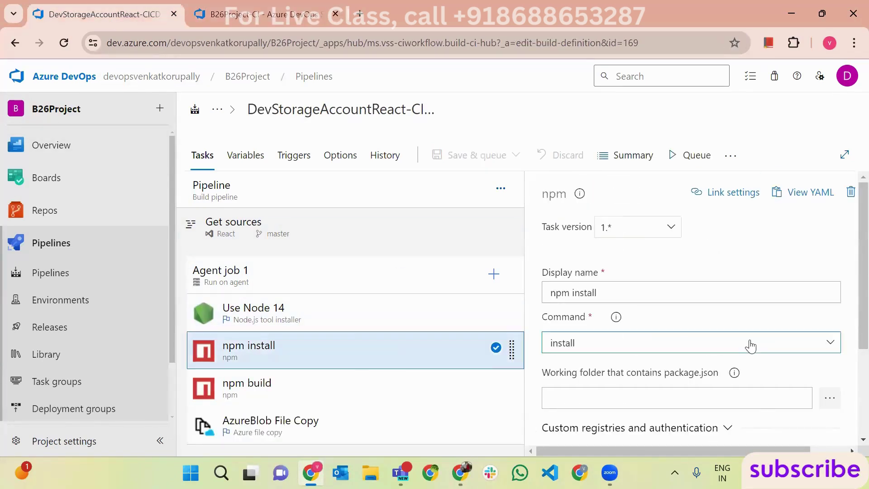
{"action": "scroll", "coordinate": [749, 346], "scroll_direction": "down", "scroll_amount": 3}
{"action": "left_click", "coordinate": [247, 387]}
{"action": "scroll", "coordinate": [675, 339], "scroll_direction": "down", "scroll_amount": 1}
{"action": "scroll", "coordinate": [675, 339], "scroll_direction": "up", "scroll_amount": 2}
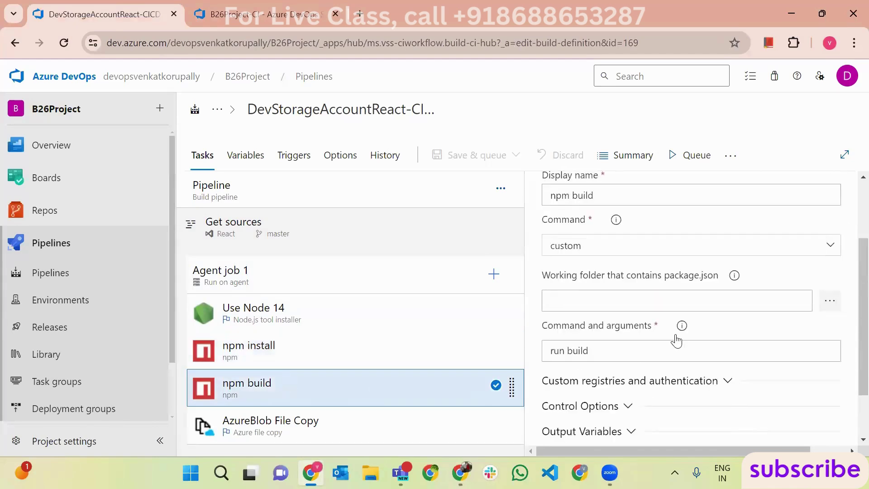
Step: In StorageAccountReact1-CICD, set the second npm task's command to custom with "run build" as its command and arguments
{"action": "left_click", "coordinate": [286, 23]}
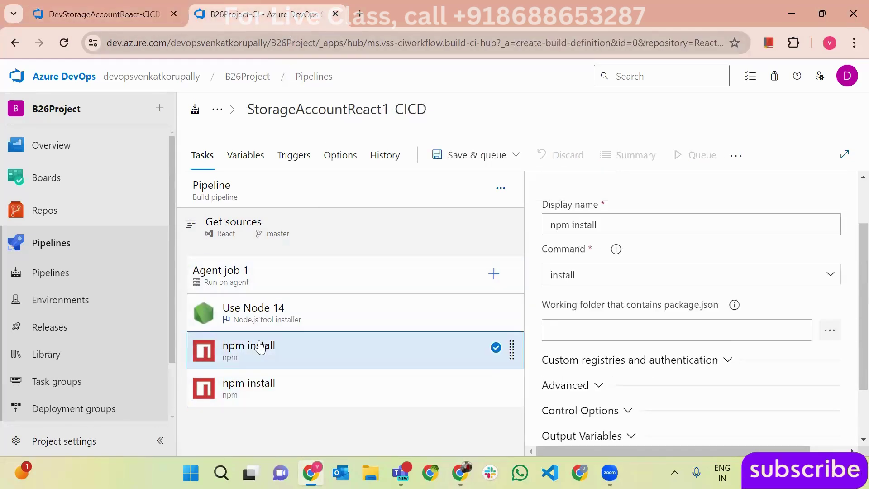
{"action": "left_click", "coordinate": [275, 390]}
{"action": "scroll", "coordinate": [594, 337], "scroll_direction": "down", "scroll_amount": 1}
{"action": "scroll", "coordinate": [595, 337], "scroll_direction": "up", "scroll_amount": 3}
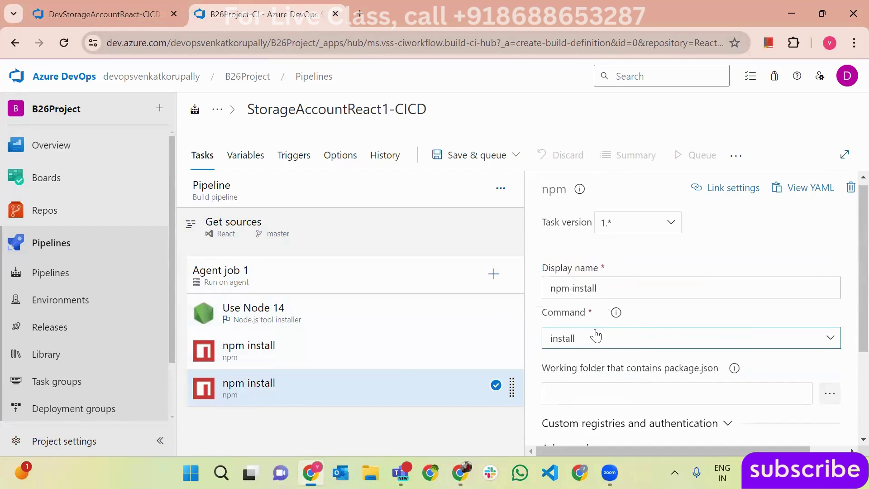
{"action": "left_click", "coordinate": [596, 337]}
{"action": "left_click", "coordinate": [592, 419]}
{"action": "scroll", "coordinate": [596, 330], "scroll_direction": "down", "scroll_amount": 3}
{"action": "left_click", "coordinate": [598, 316]}
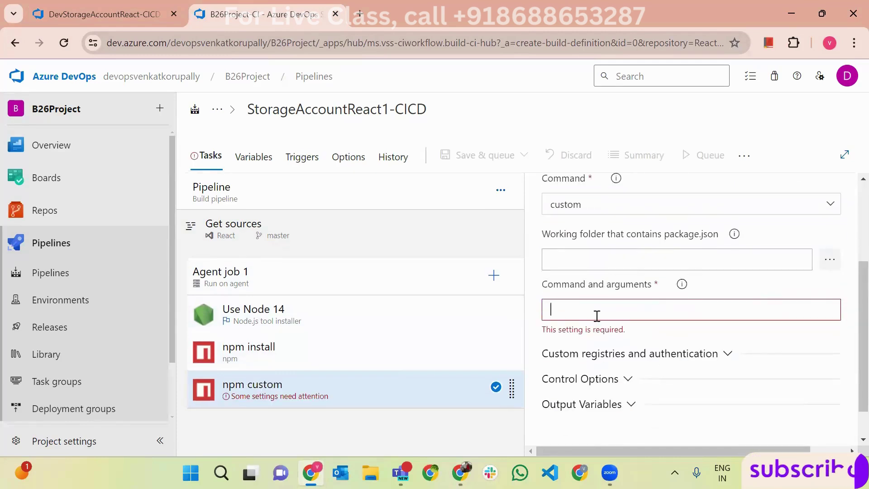
{"action": "type", "text": "run build"}
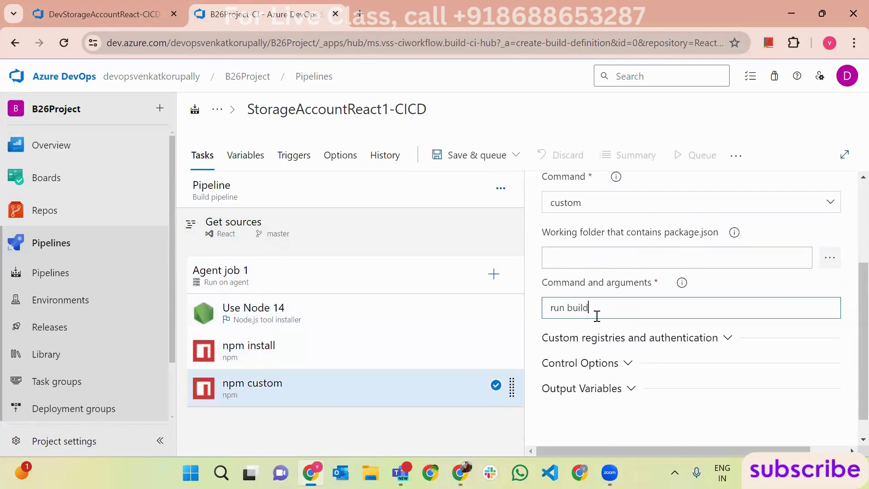
{"action": "scroll", "coordinate": [614, 347], "scroll_direction": "up", "scroll_amount": 2}
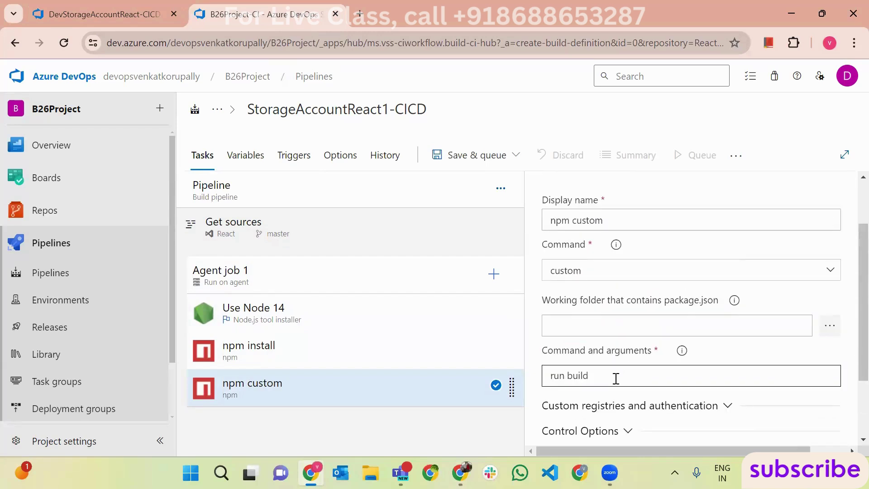
Step: Search the task catalogue for "blob", add the Azure file copy task to Agent job 1 and open its settings
{"action": "left_click", "coordinate": [501, 272]}
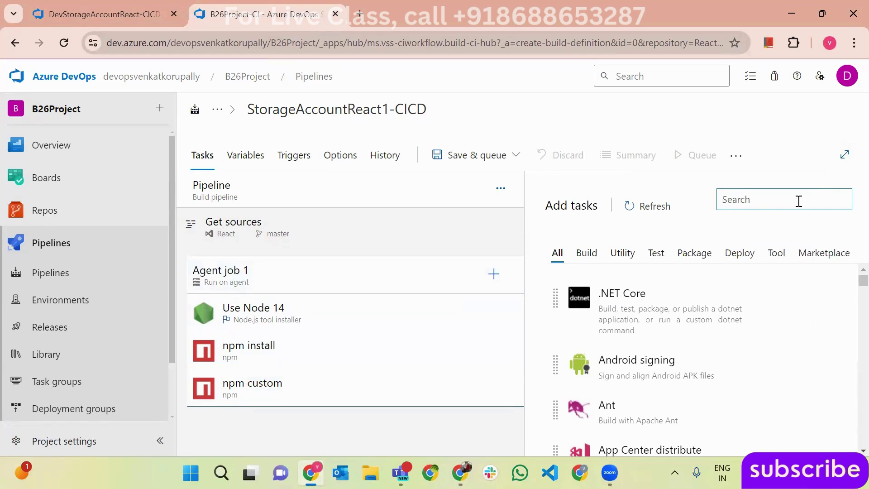
{"action": "left_click", "coordinate": [89, 7]}
{"action": "left_click", "coordinate": [251, 419]}
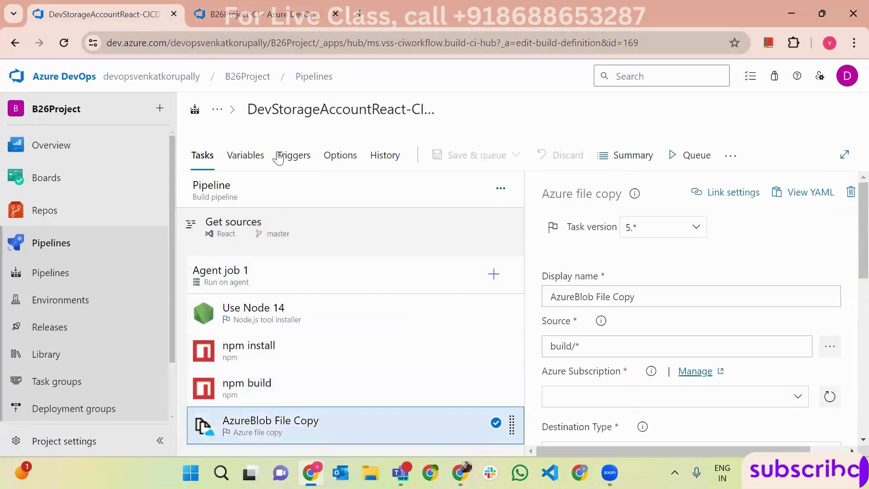
{"action": "left_click", "coordinate": [260, 11]}
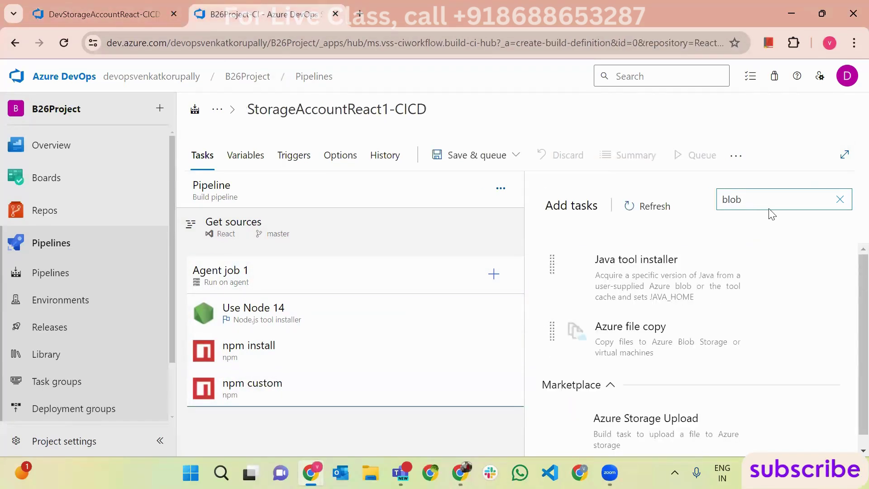
{"action": "left_click", "coordinate": [797, 386]}
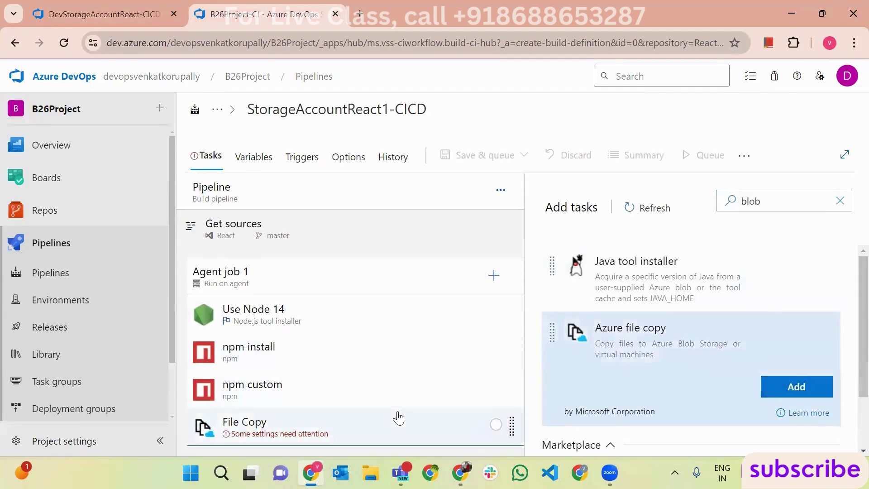
{"action": "left_click", "coordinate": [398, 417]}
Step: Examine the source, subscription, destination and container settings of the AzureBlob File Copy task in the DevStorageAccountReact-CICD pipeline
{"action": "scroll", "coordinate": [804, 337], "scroll_direction": "down", "scroll_amount": 2}
{"action": "left_click", "coordinate": [45, 17]}
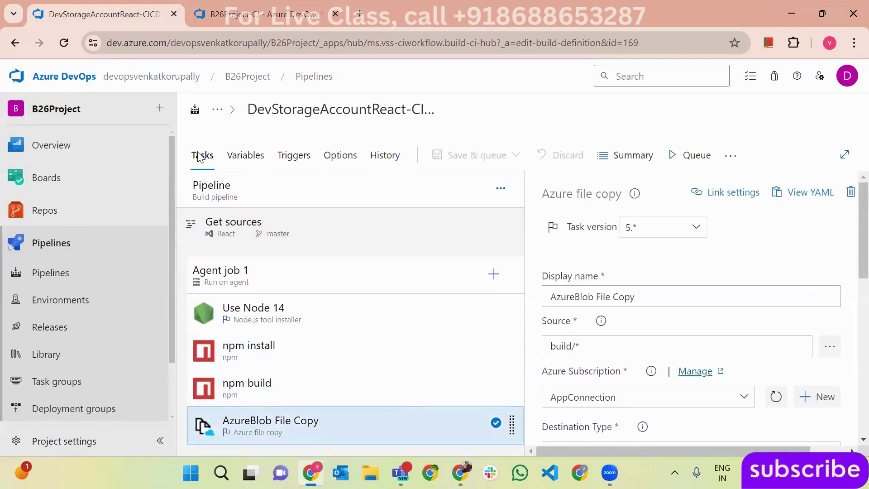
{"action": "triple_click", "coordinate": [585, 350]}
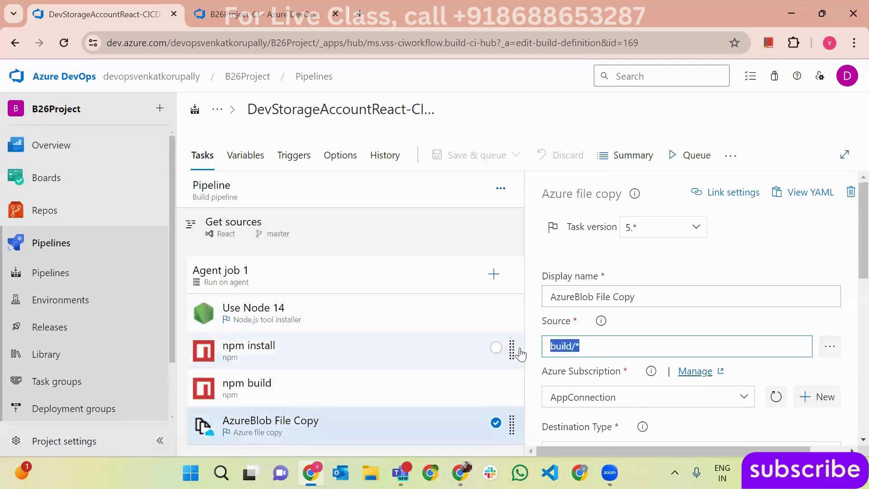
{"action": "scroll", "coordinate": [831, 346], "scroll_direction": "down", "scroll_amount": 4}
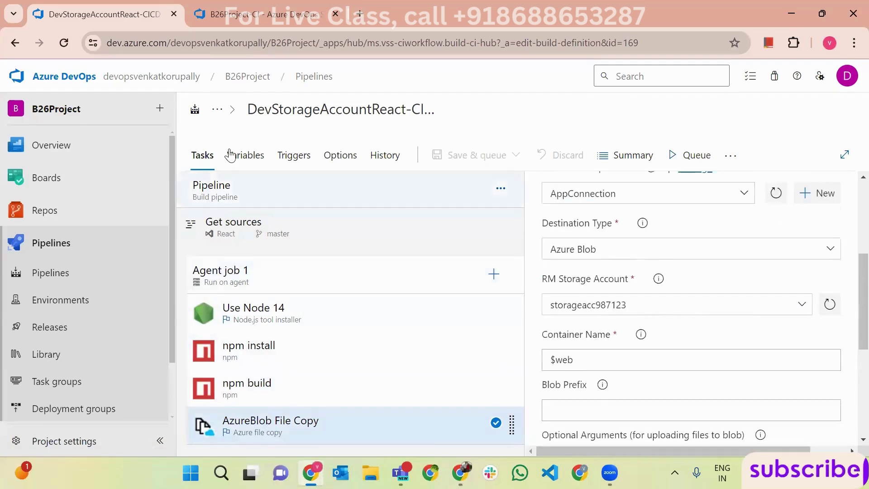
{"action": "left_click", "coordinate": [294, 14]}
{"action": "scroll", "coordinate": [589, 290], "scroll_direction": "up", "scroll_amount": 2}
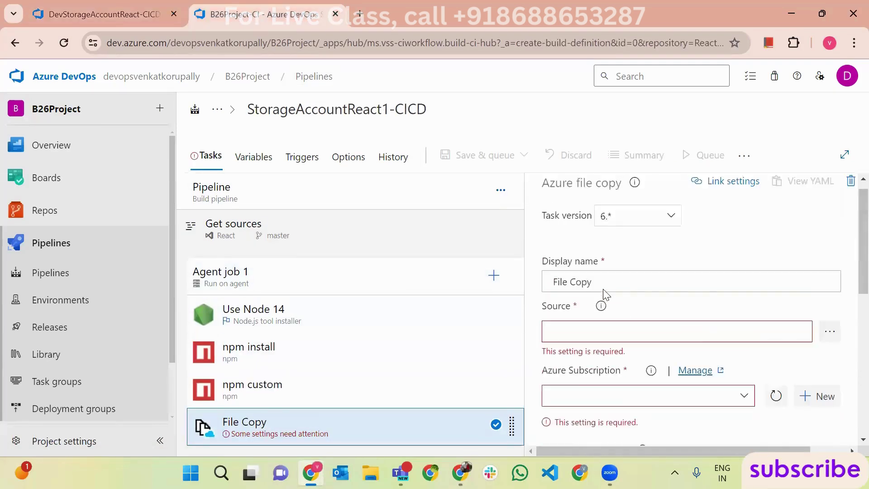
Step: In StorageAccountReact1-CICD, change the npm custom task's display name to "npm build" and review its command settings
{"action": "left_click", "coordinate": [292, 395]}
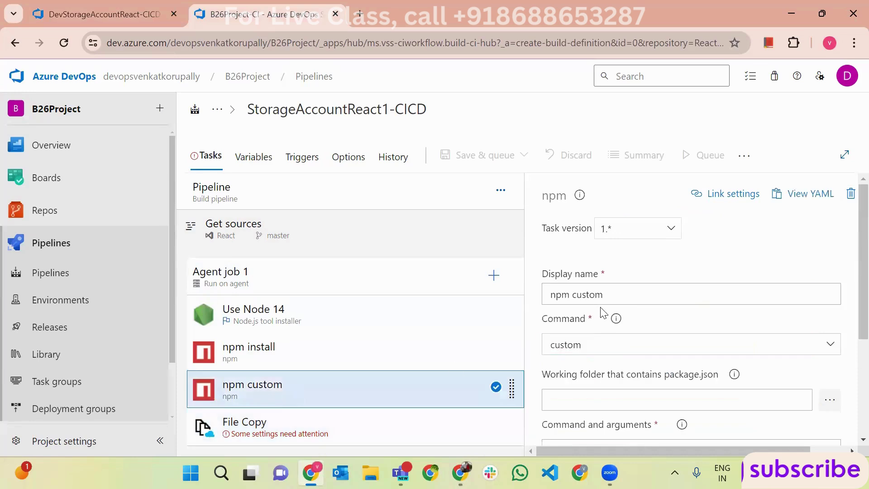
{"action": "left_click_drag", "start_coordinate": [573, 295], "coordinate": [646, 298]}
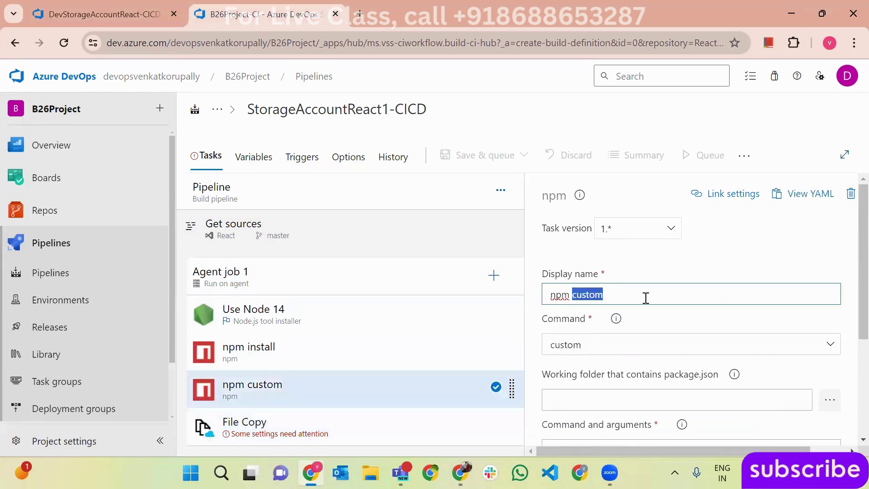
{"action": "type", "text": "build"}
{"action": "left_click", "coordinate": [652, 317]}
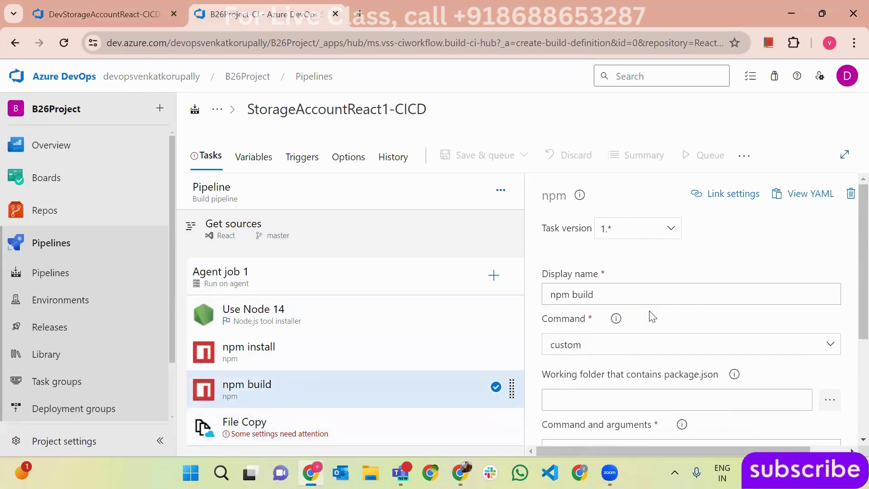
{"action": "scroll", "coordinate": [652, 317], "scroll_direction": "down", "scroll_amount": 3}
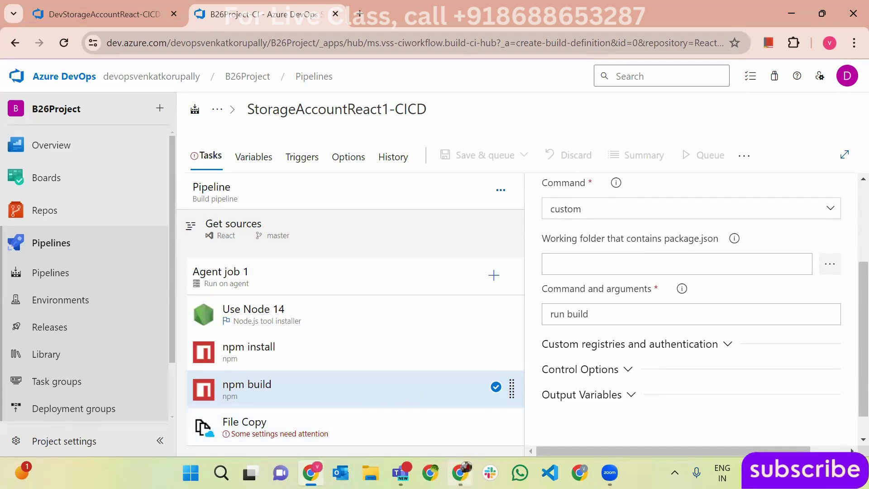
Step: Switch to the Azure portal, start creating a storage account and choose RG-ProjectXYZ as its resource group
{"action": "left_click", "coordinate": [460, 473]}
{"action": "left_click", "coordinate": [100, 103]}
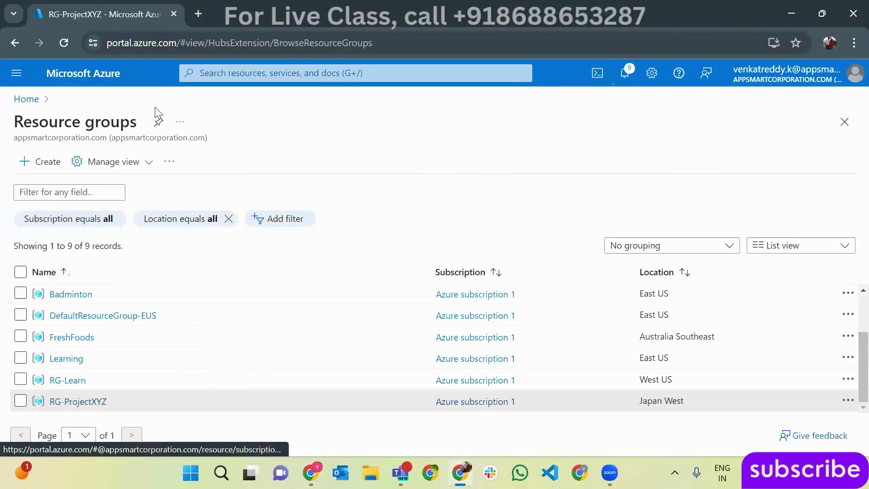
{"action": "left_click", "coordinate": [29, 104]}
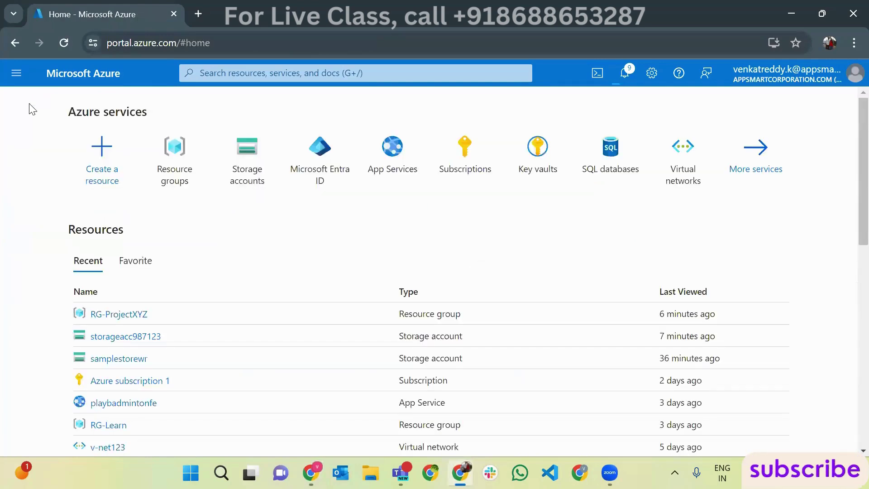
{"action": "left_click", "coordinate": [247, 160]}
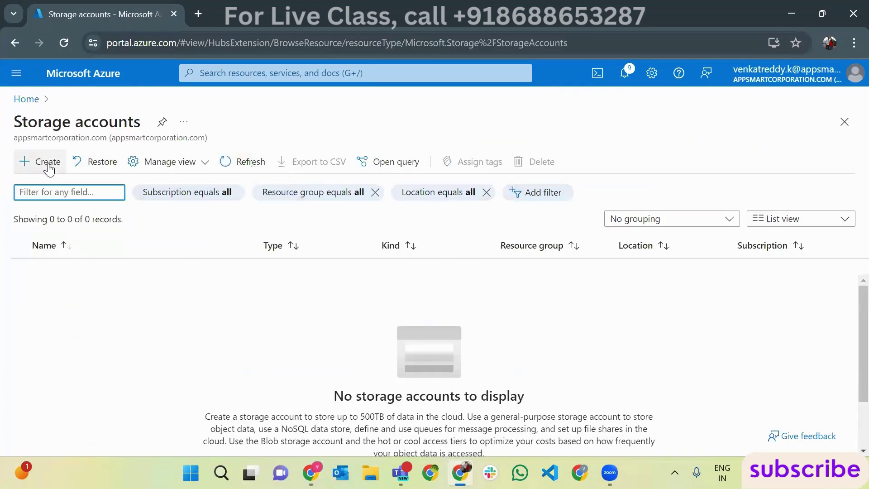
{"action": "left_click", "coordinate": [48, 167]}
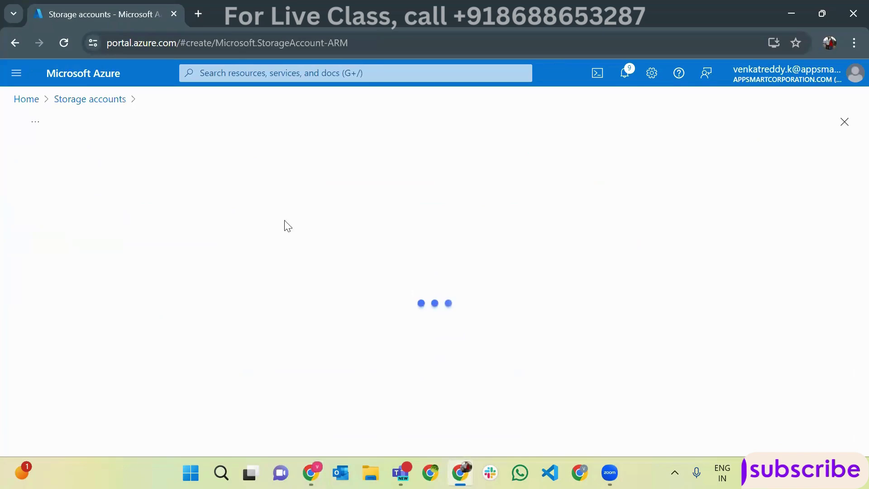
{"action": "scroll", "coordinate": [354, 245], "scroll_direction": "down", "scroll_amount": 1}
{"action": "left_click", "coordinate": [390, 283]}
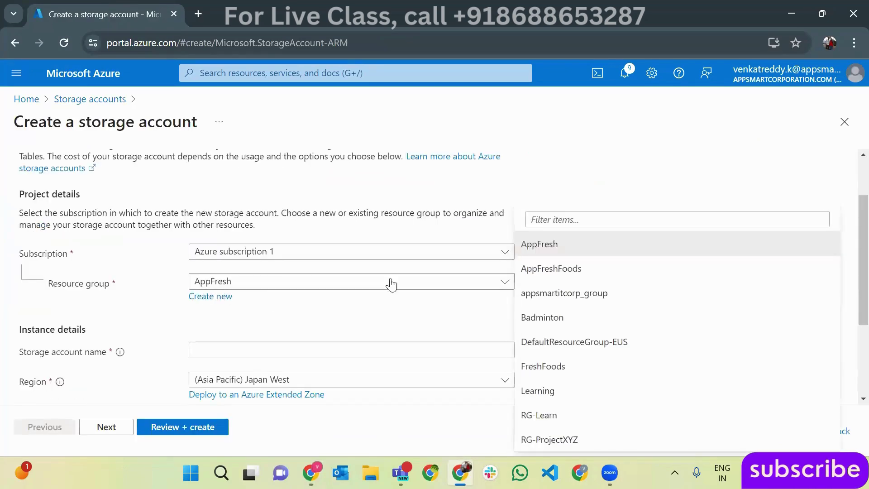
{"action": "left_click", "coordinate": [613, 437]}
Step: Name the storage account storageacc98712334 and set its redundancy to Locally-redundant storage (LRS)
{"action": "scroll", "coordinate": [565, 328], "scroll_direction": "down", "scroll_amount": 2}
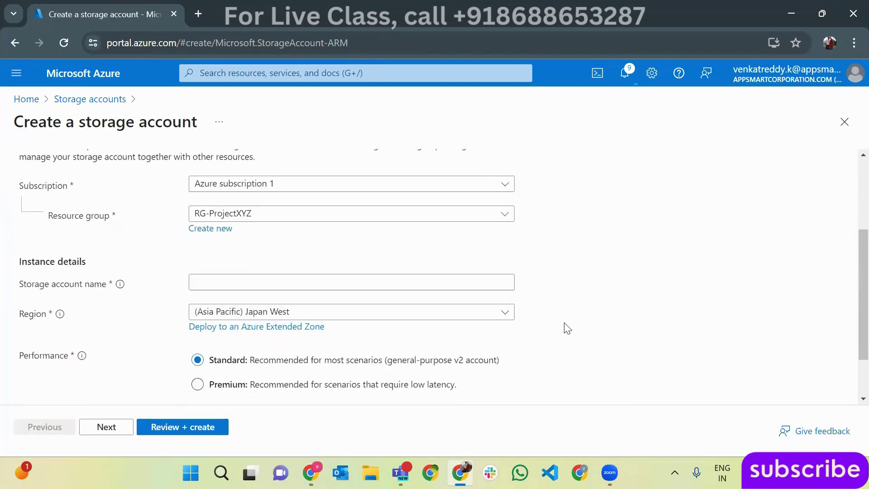
{"action": "left_click", "coordinate": [320, 284]}
{"action": "left_click", "coordinate": [320, 311]}
{"action": "type", "text": "34"}
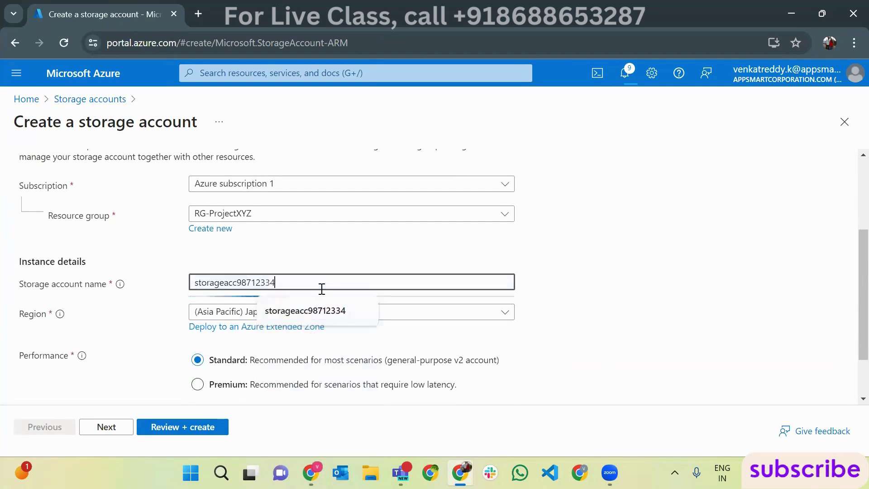
{"action": "left_click", "coordinate": [612, 288]}
{"action": "scroll", "coordinate": [614, 289], "scroll_direction": "down", "scroll_amount": 2}
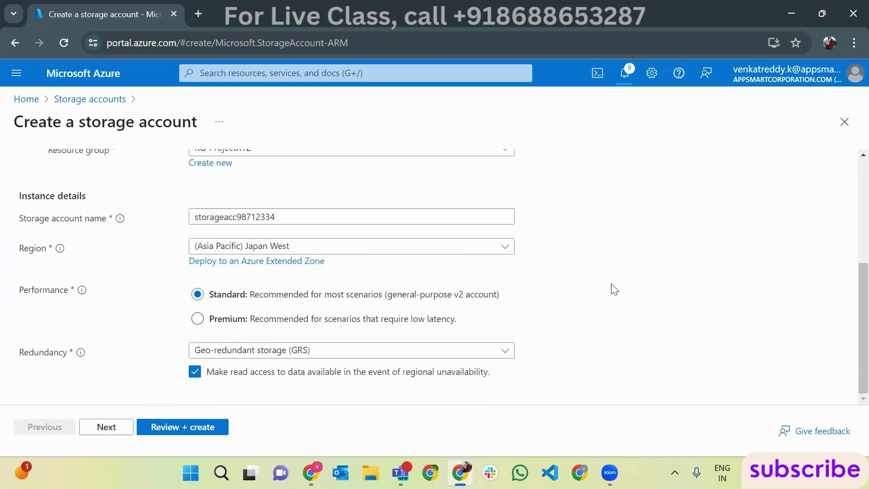
{"action": "left_click", "coordinate": [339, 351]}
{"action": "left_click", "coordinate": [330, 283]}
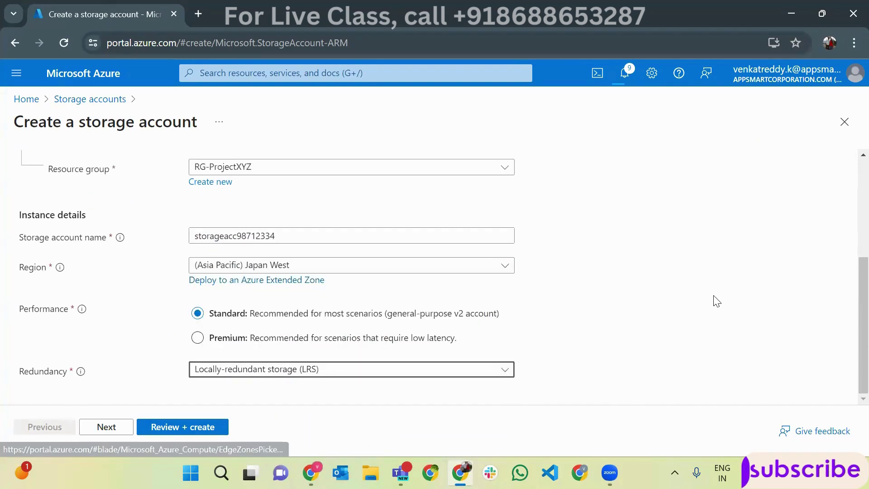
Step: Allow enabling anonymous access on individual containers and submit the storage account configuration for review
{"action": "scroll", "coordinate": [717, 301], "scroll_direction": "up", "scroll_amount": 2}
{"action": "scroll", "coordinate": [716, 301], "scroll_direction": "up", "scroll_amount": 2}
{"action": "left_click", "coordinate": [93, 168]}
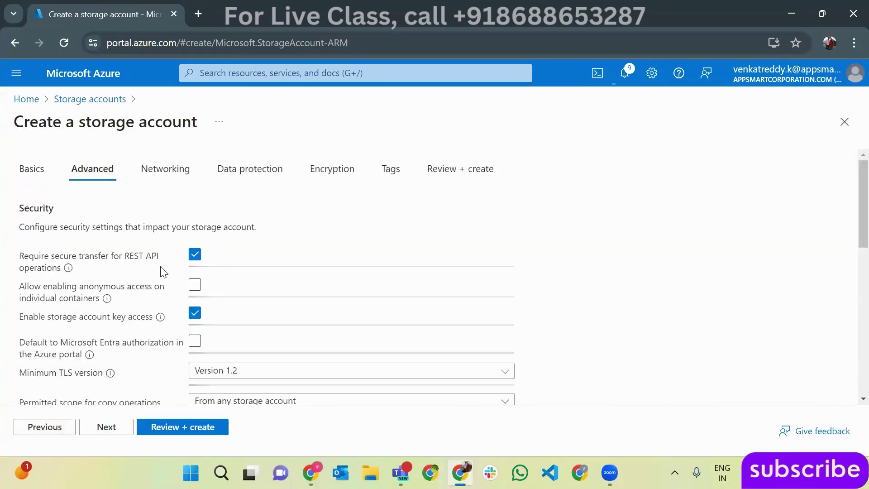
{"action": "left_click", "coordinate": [194, 285]}
{"action": "left_click", "coordinate": [31, 168]}
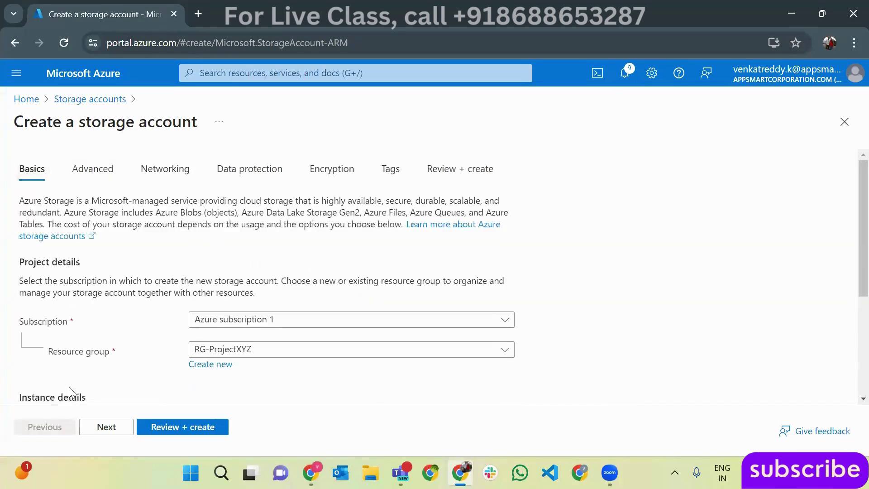
{"action": "left_click", "coordinate": [170, 427]}
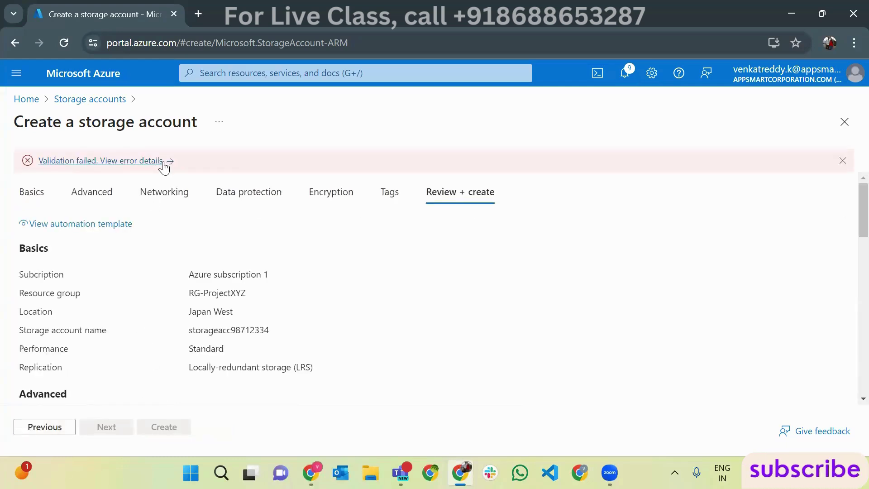
Step: Check the validation error details and change the storage account's resource group to RG-Learn
{"action": "left_click", "coordinate": [164, 163]}
{"action": "left_click", "coordinate": [845, 103]}
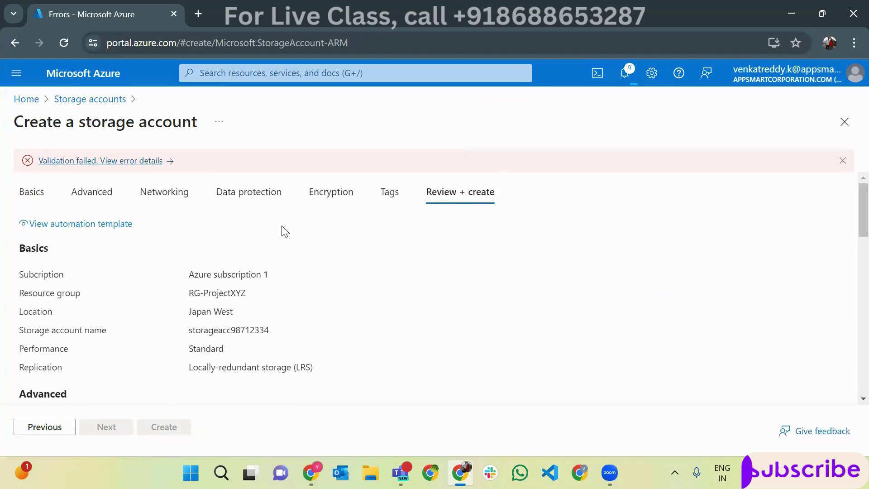
{"action": "left_click", "coordinate": [25, 193]}
{"action": "left_click", "coordinate": [370, 351]}
{"action": "left_click", "coordinate": [544, 415]}
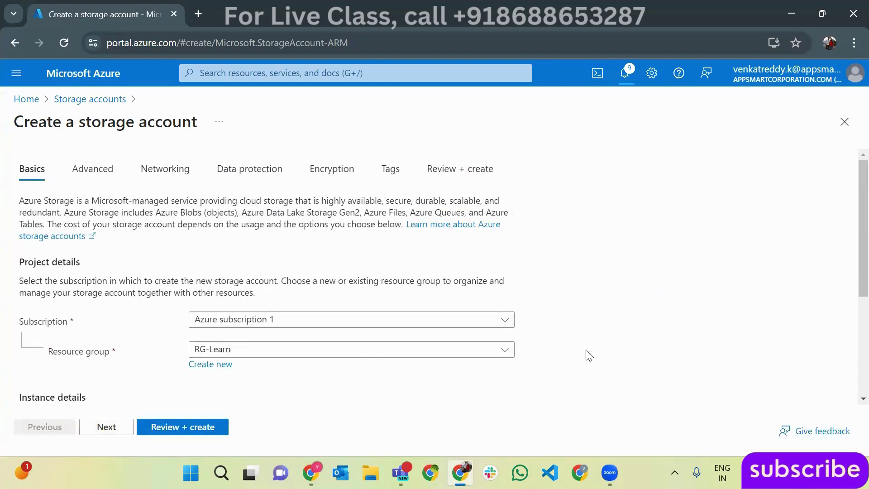
Step: Recheck the basic and advanced settings, then validate and create the storage account
{"action": "scroll", "coordinate": [588, 353], "scroll_direction": "down", "scroll_amount": 4}
{"action": "scroll", "coordinate": [277, 254], "scroll_direction": "up", "scroll_amount": 5}
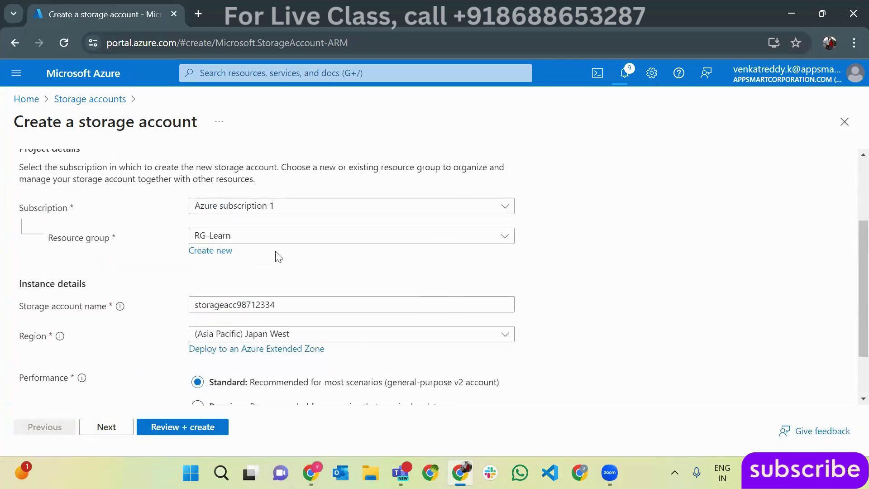
{"action": "left_click", "coordinate": [84, 173]}
{"action": "left_click", "coordinate": [154, 428]}
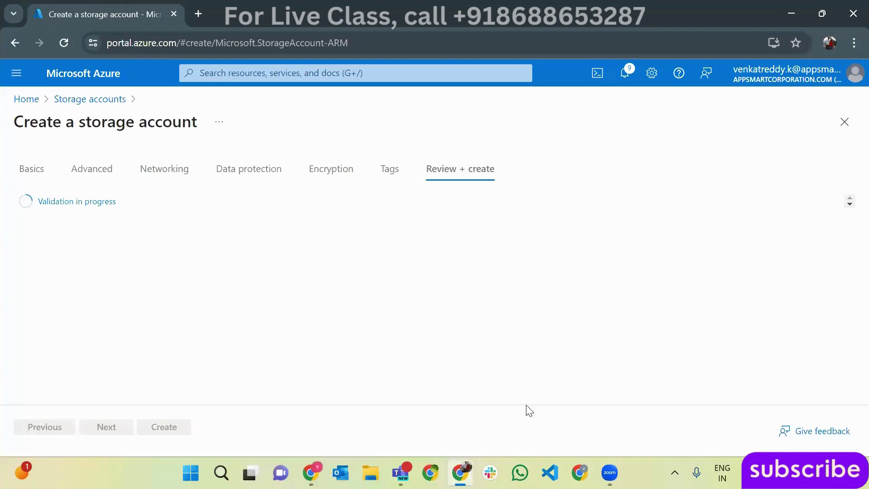
{"action": "left_click", "coordinate": [155, 430]}
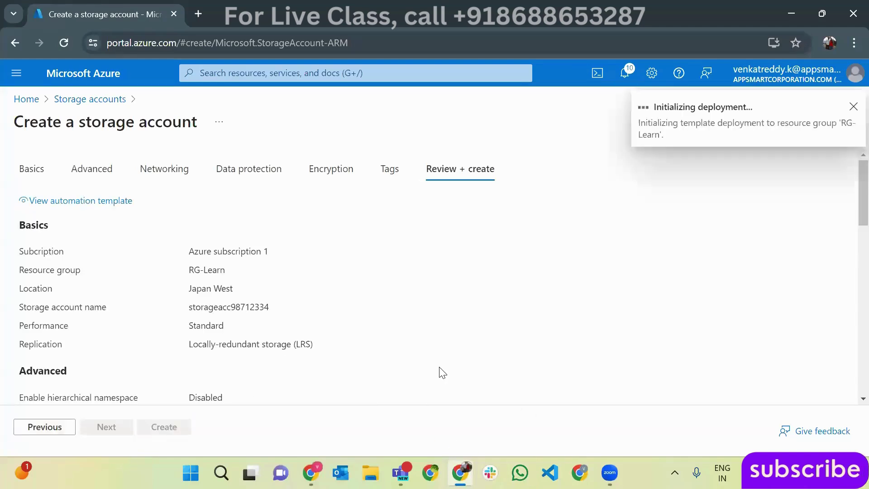
Step: Return to StorageAccountReact1-CICD in Azure DevOps, set the File Copy task's source to build/* and compare it with the npm build task
{"action": "key", "text": "alt+Tab"}
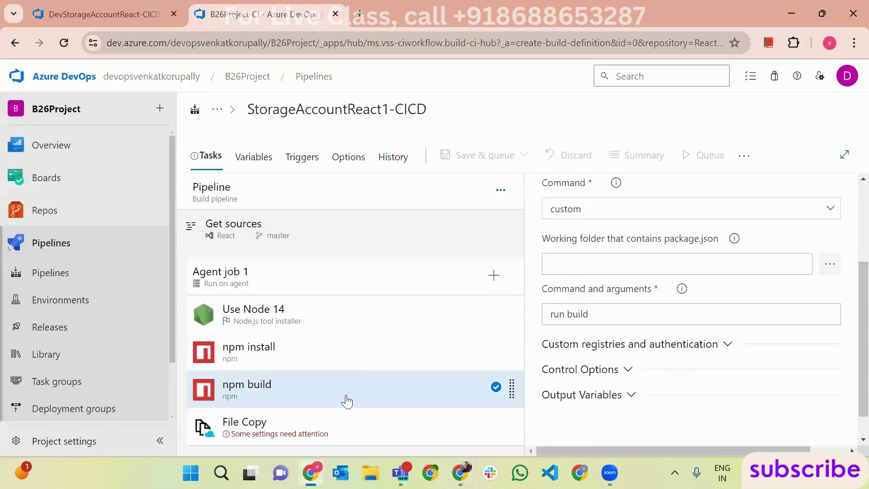
{"action": "left_click", "coordinate": [345, 422]}
{"action": "left_click", "coordinate": [607, 347]}
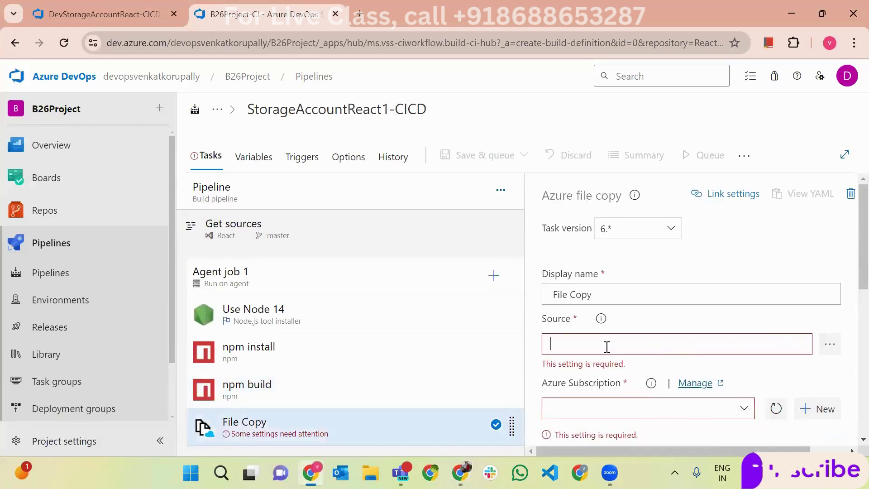
{"action": "type", "text": "build/*"}
{"action": "scroll", "coordinate": [636, 330], "scroll_direction": "down", "scroll_amount": 3}
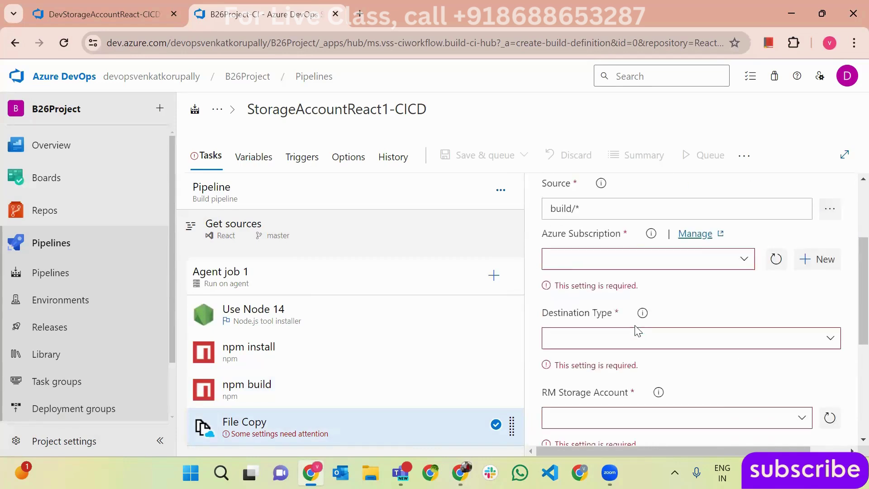
{"action": "double_click", "coordinate": [561, 207]}
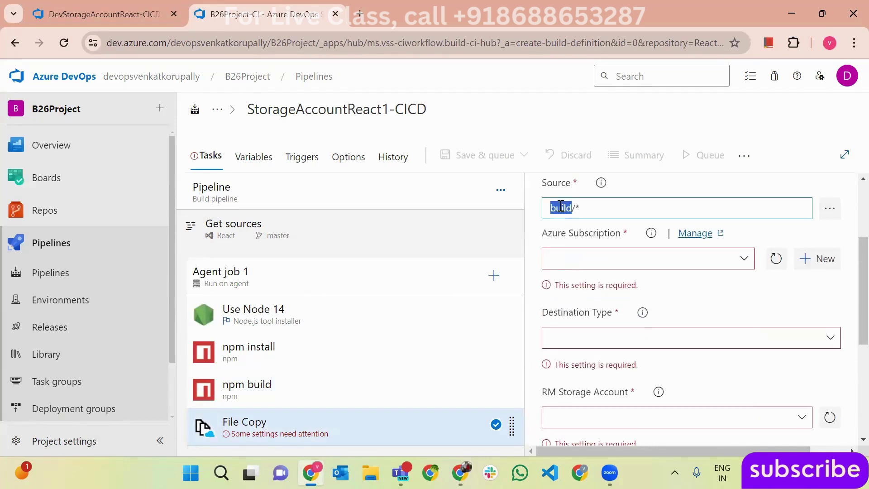
{"action": "left_click", "coordinate": [386, 392]}
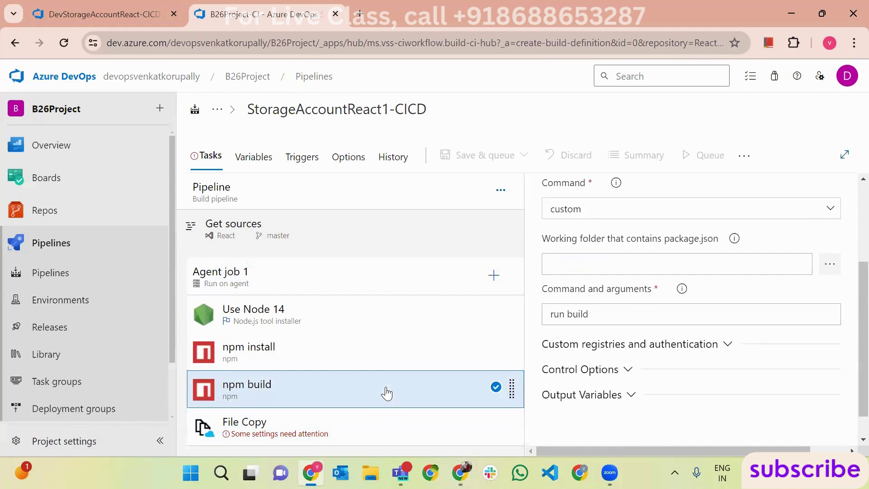
{"action": "left_click", "coordinate": [386, 430]}
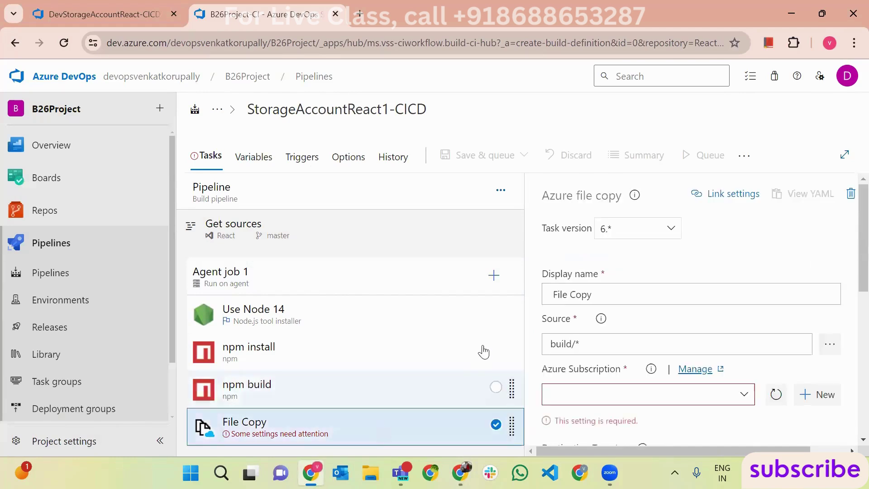
Step: Keep the file copy task's source as build/* and set its Azure subscription to AppConnection
{"action": "left_click", "coordinate": [574, 344]}
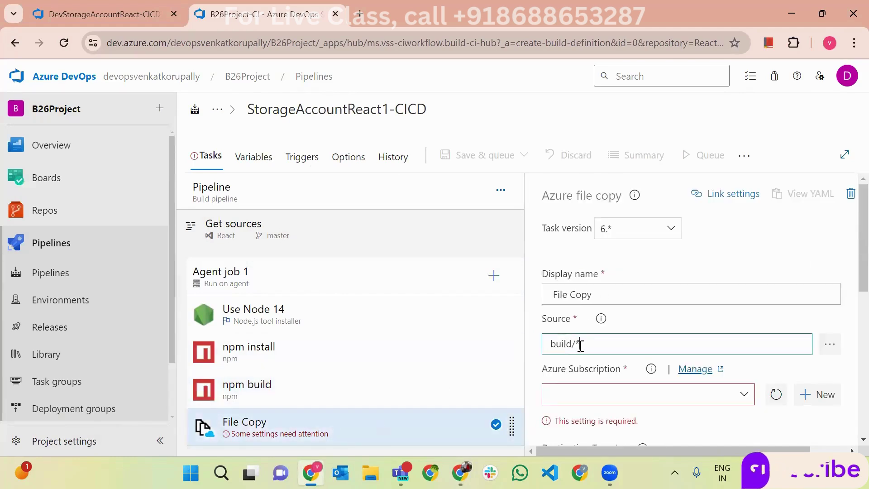
{"action": "triple_click", "coordinate": [597, 344]}
{"action": "scroll", "coordinate": [597, 344], "scroll_direction": "down", "scroll_amount": 1}
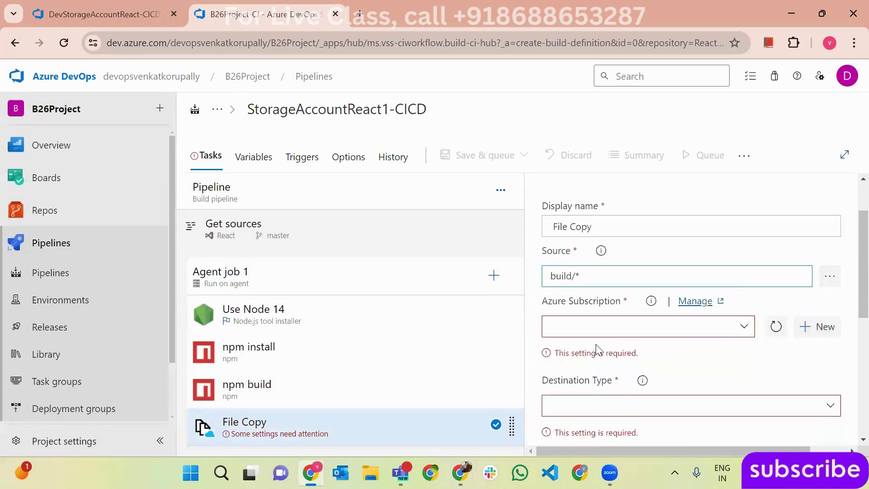
{"action": "left_click", "coordinate": [745, 330]}
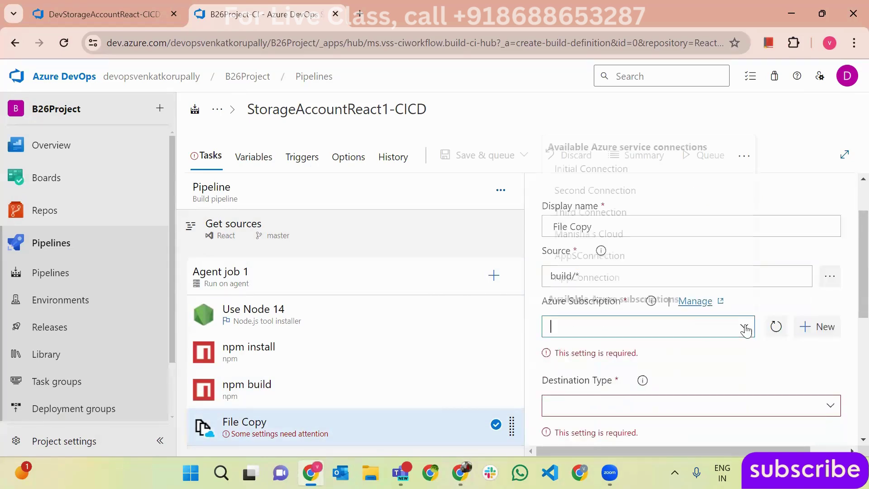
{"action": "left_click", "coordinate": [684, 277]}
{"action": "scroll", "coordinate": [709, 319], "scroll_direction": "down", "scroll_amount": 1}
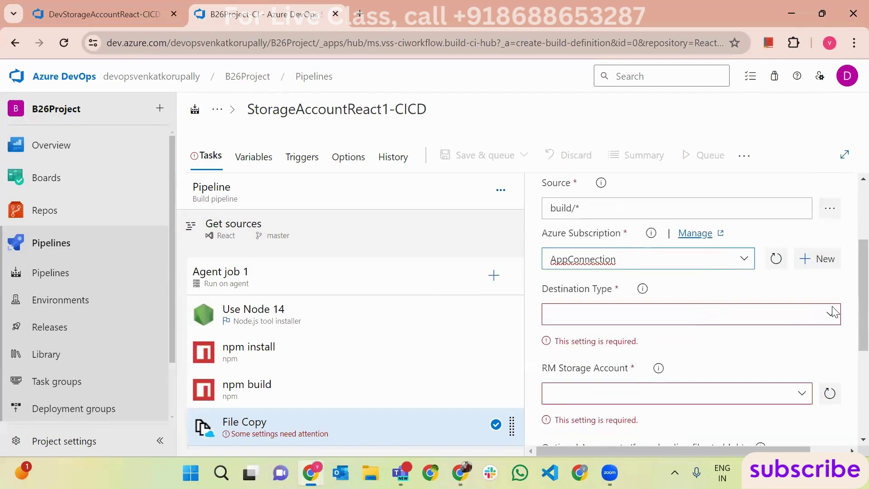
Step: Set the file copy destination type to Azure Blob and the RM storage account to storageacc98712334
{"action": "left_click", "coordinate": [831, 314]}
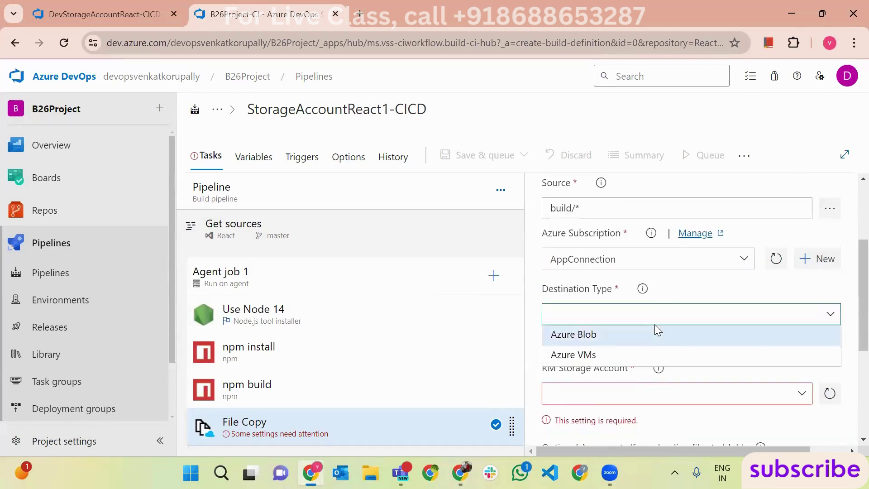
{"action": "left_click", "coordinate": [656, 333]}
{"action": "scroll", "coordinate": [715, 343], "scroll_direction": "down", "scroll_amount": 2}
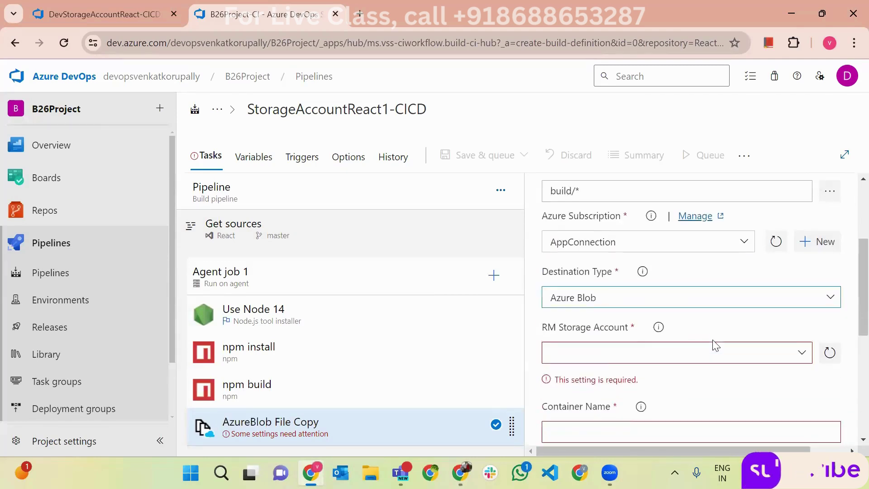
{"action": "left_click", "coordinate": [803, 302]}
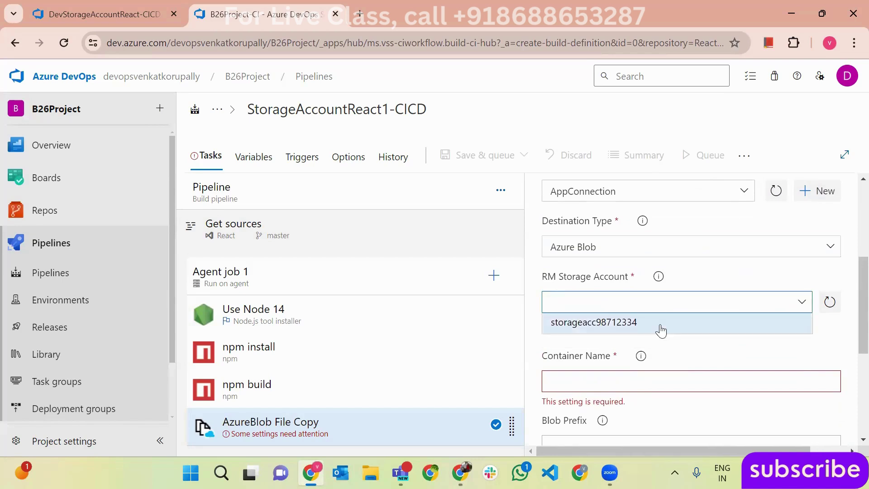
{"action": "left_click", "coordinate": [661, 323]}
{"action": "scroll", "coordinate": [660, 331], "scroll_direction": "down", "scroll_amount": 3}
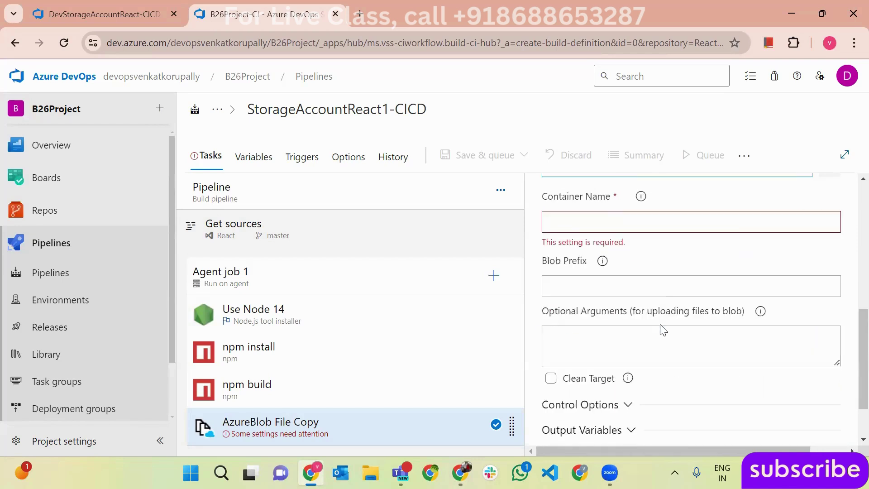
{"action": "scroll", "coordinate": [663, 330], "scroll_direction": "up", "scroll_amount": 1}
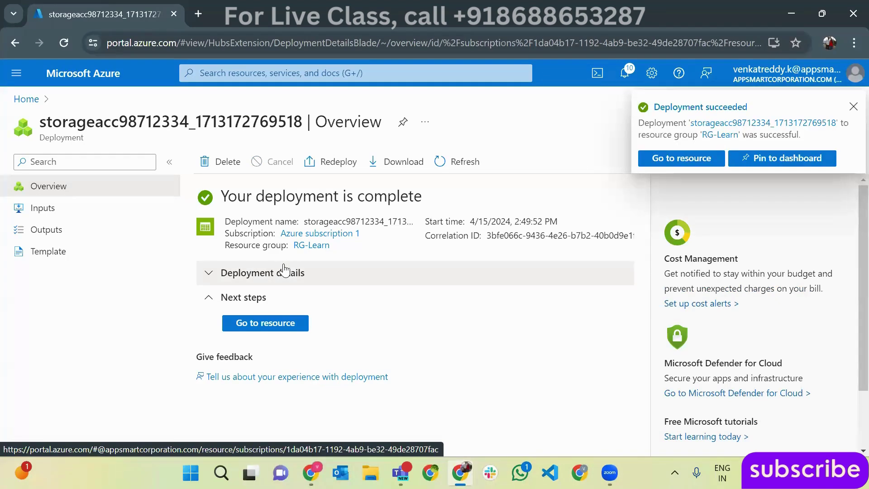
Step: In the Azure portal, go to the newly deployed storage account and open its static website settings
{"action": "left_click", "coordinate": [268, 329]}
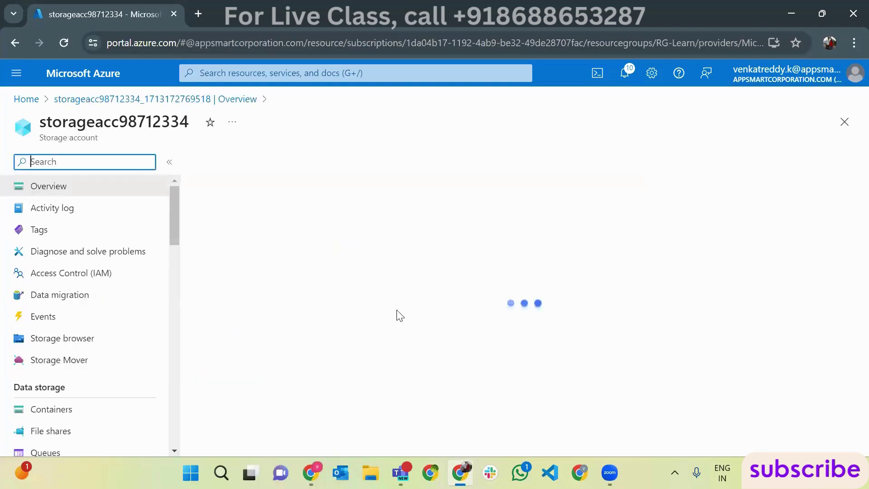
{"action": "scroll", "coordinate": [127, 300], "scroll_direction": "down", "scroll_amount": 10}
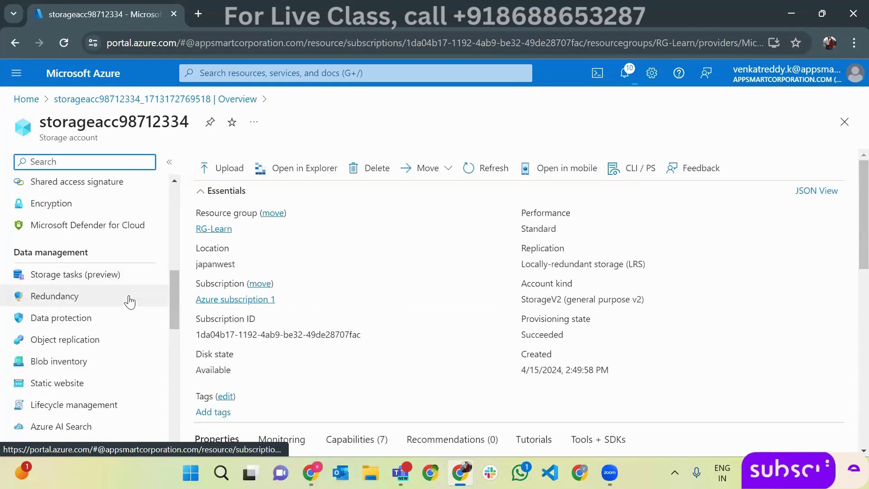
{"action": "scroll", "coordinate": [128, 300], "scroll_direction": "up", "scroll_amount": 8}
{"action": "scroll", "coordinate": [104, 281], "scroll_direction": "down", "scroll_amount": 4}
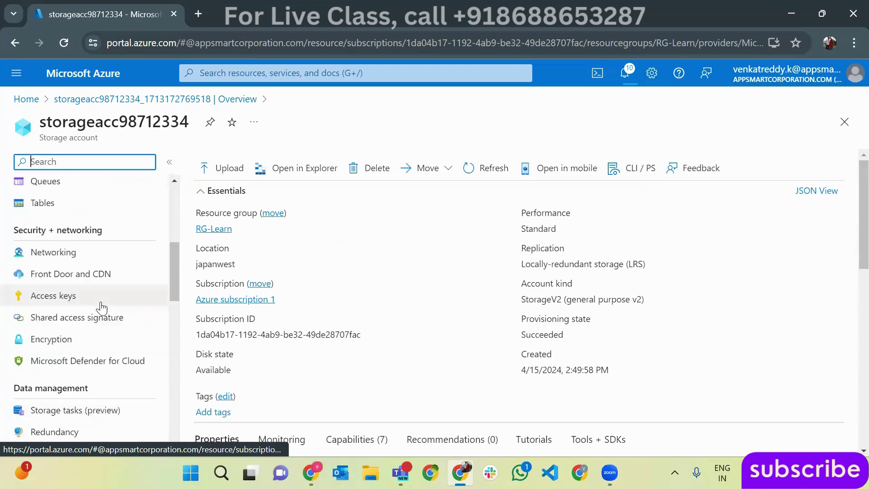
{"action": "scroll", "coordinate": [101, 307], "scroll_direction": "down", "scroll_amount": 6}
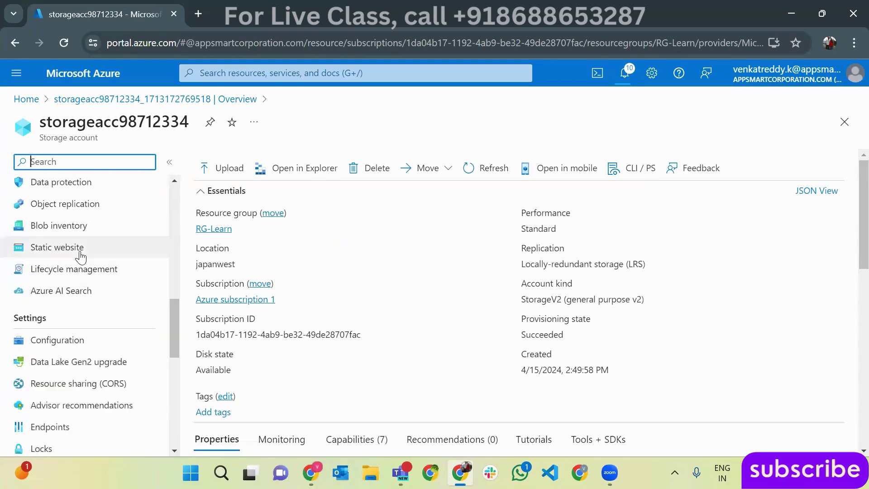
{"action": "left_click", "coordinate": [81, 257]}
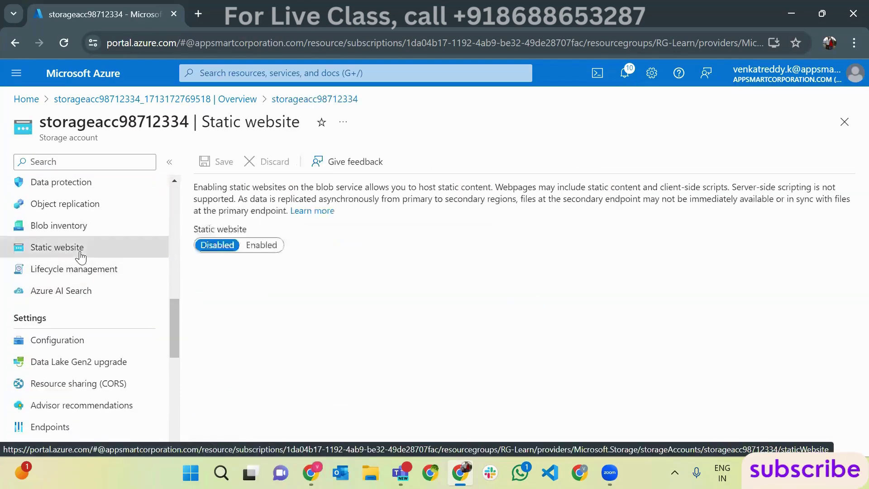
Step: Enable static website hosting and set the index document name to index.html
{"action": "left_click", "coordinate": [256, 245]}
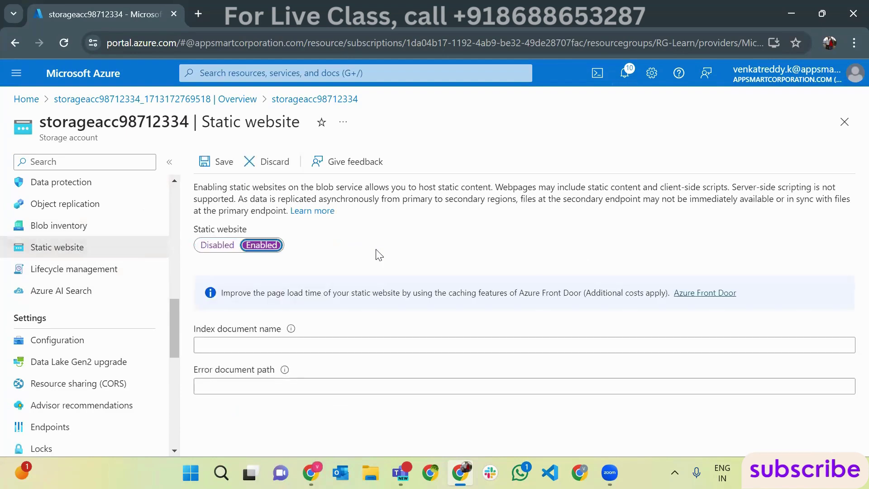
{"action": "left_click", "coordinate": [287, 346]}
{"action": "type", "text": "index.html"}
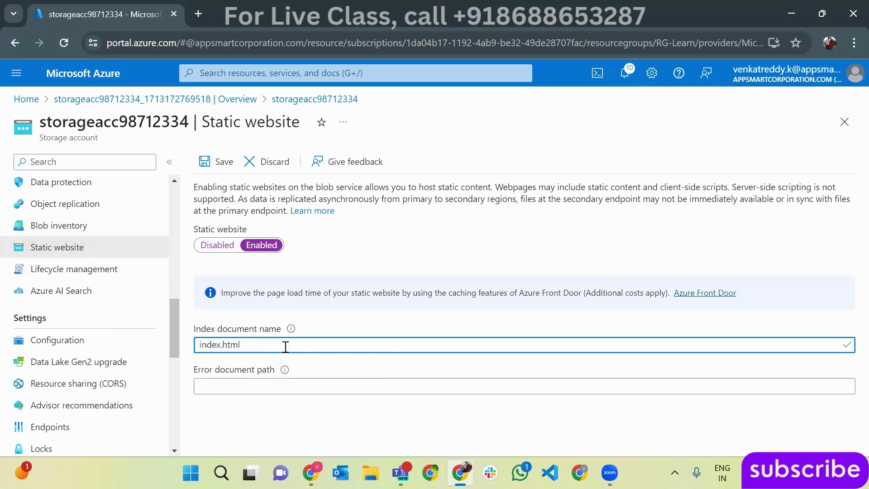
{"action": "left_click", "coordinate": [319, 328]}
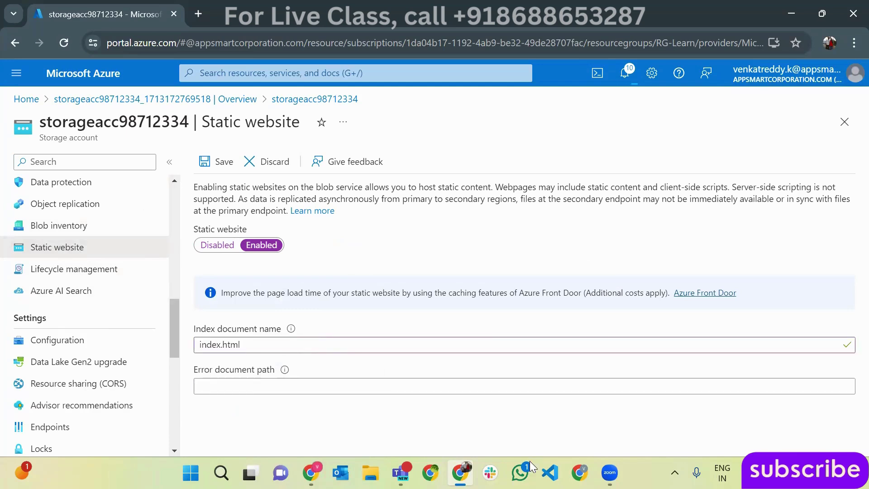
Step: Check index.html in the project's build folder in Visual Studio Code, then save the static website settings in the Azure portal
{"action": "left_click", "coordinate": [550, 472]}
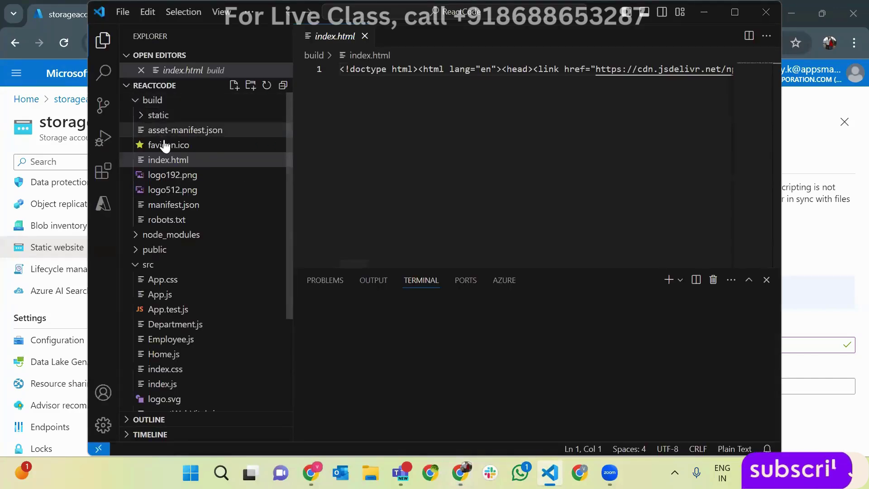
{"action": "left_click", "coordinate": [137, 103]}
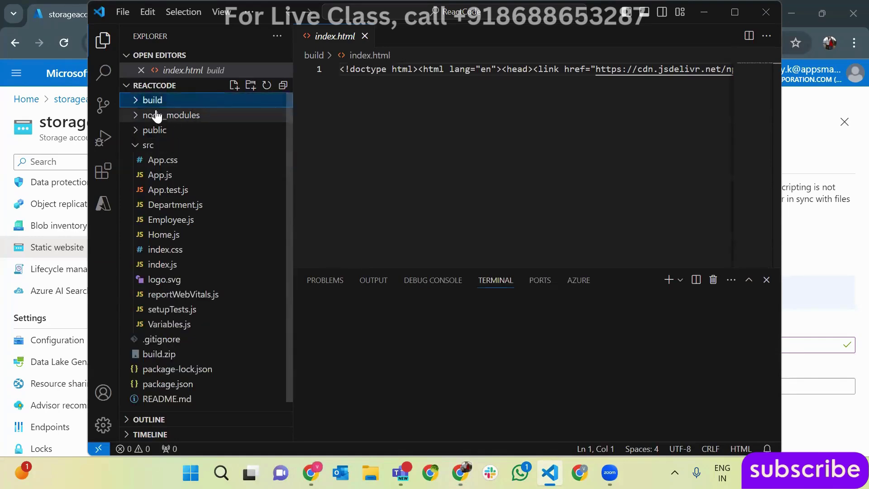
{"action": "left_click", "coordinate": [150, 107]}
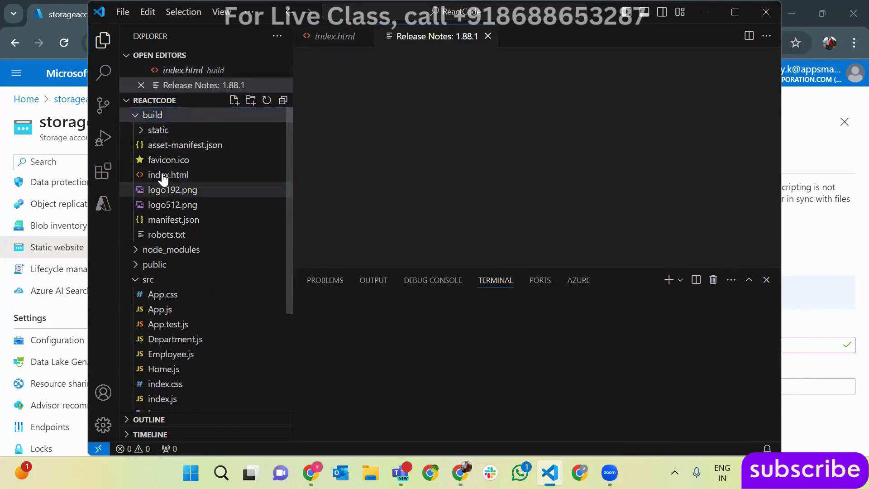
{"action": "left_click", "coordinate": [162, 175]}
{"action": "left_click", "coordinate": [799, 272]}
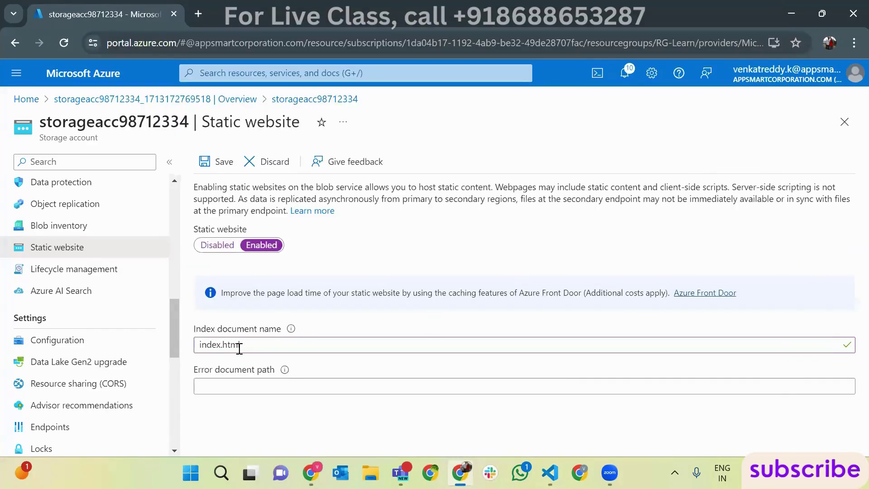
{"action": "left_click_drag", "start_coordinate": [247, 352], "coordinate": [188, 342]}
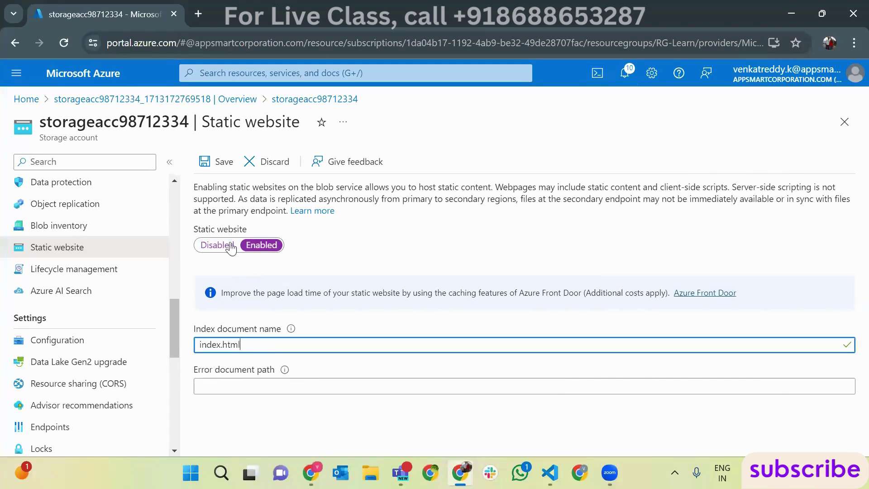
{"action": "left_click", "coordinate": [211, 162]}
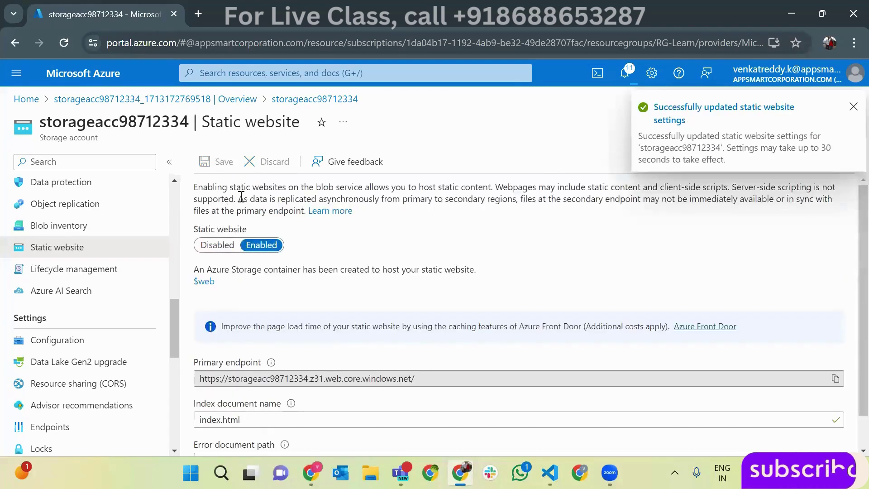
Step: Copy the static website's primary endpoint URL, open it in a new browser tab and compare it with the portal settings
{"action": "left_click_drag", "start_coordinate": [201, 378], "coordinate": [215, 394]}
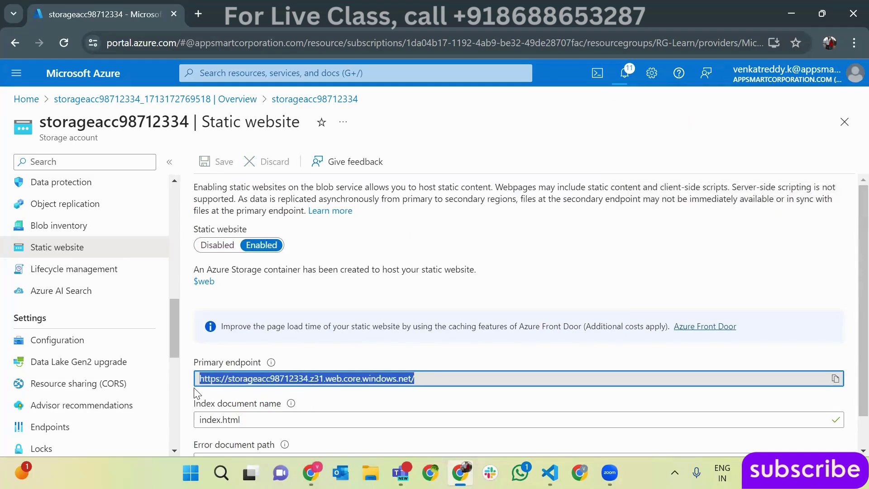
{"action": "left_click", "coordinate": [198, 14]}
{"action": "type", "text": "https://storageacc98712334.z31.web.core.windows.net/"}
{"action": "key", "text": "Return"}
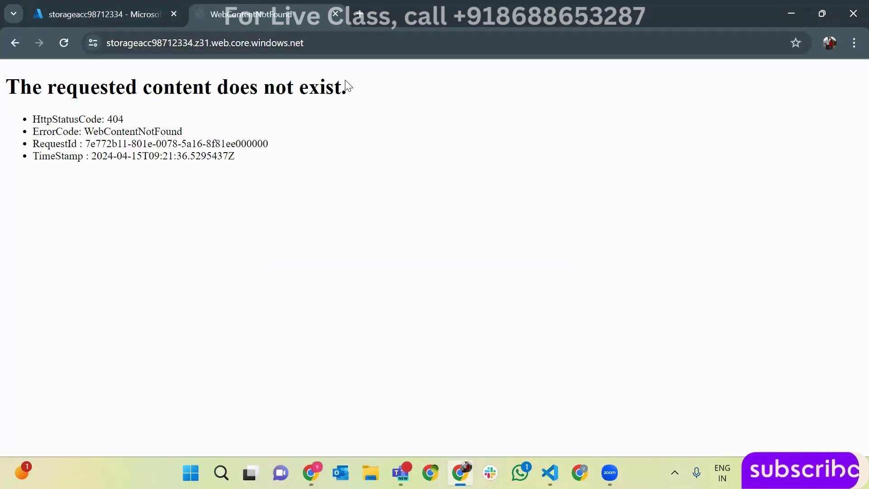
{"action": "left_click", "coordinate": [108, 20]}
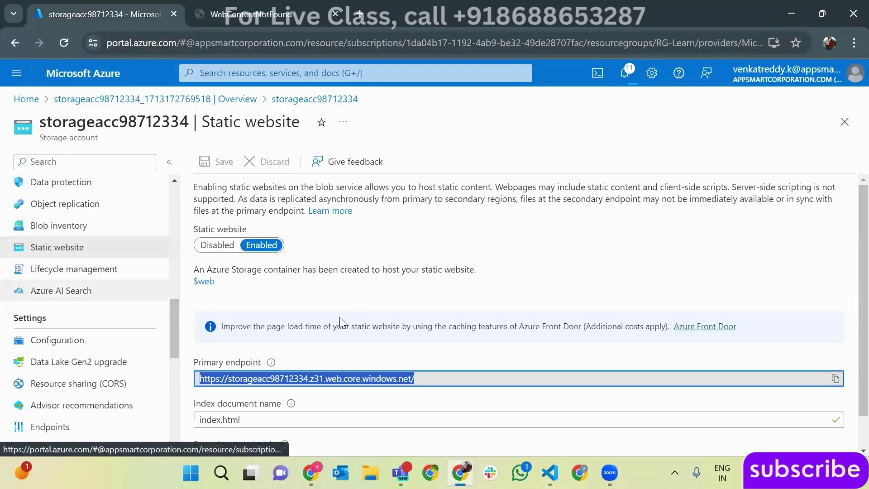
{"action": "left_click_drag", "start_coordinate": [423, 379], "coordinate": [190, 385]}
{"action": "left_click", "coordinate": [272, 14]}
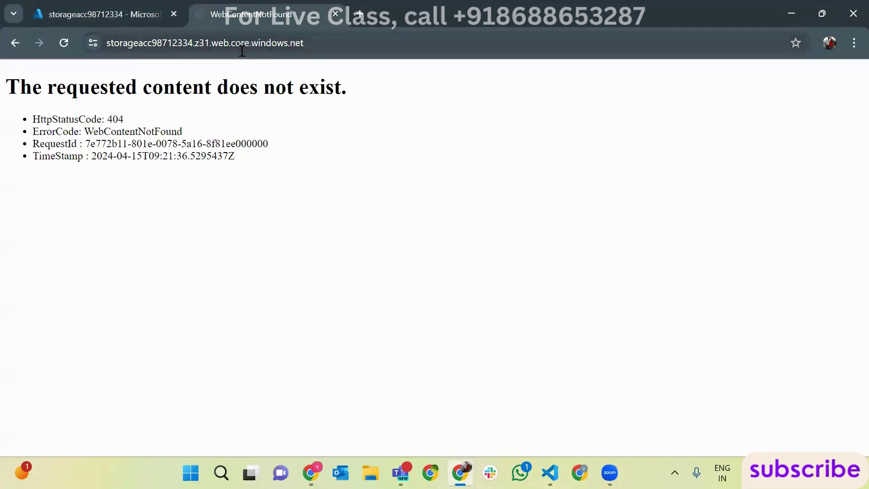
Step: Open the static website's $web container, examine its blobs and compare them with the published site
{"action": "left_click", "coordinate": [57, 22]}
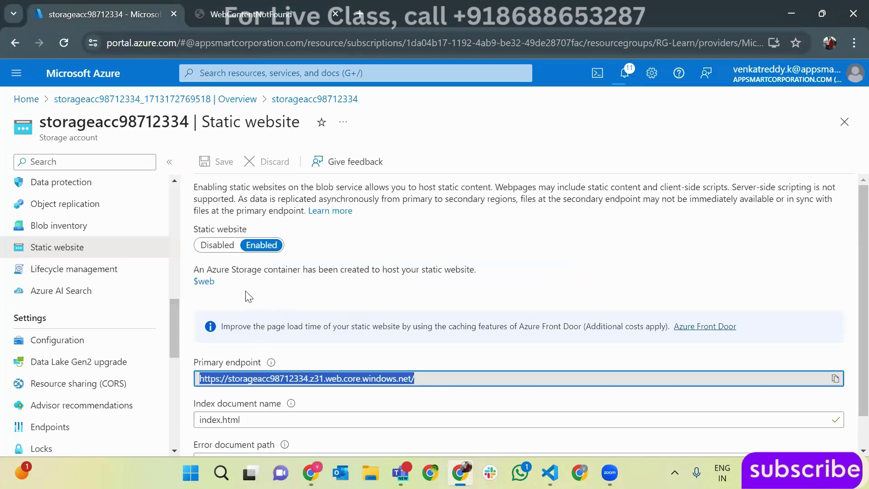
{"action": "left_click", "coordinate": [212, 282]}
{"action": "left_click_drag", "start_coordinate": [212, 281], "coordinate": [196, 281]}
{"action": "left_click", "coordinate": [245, 282]}
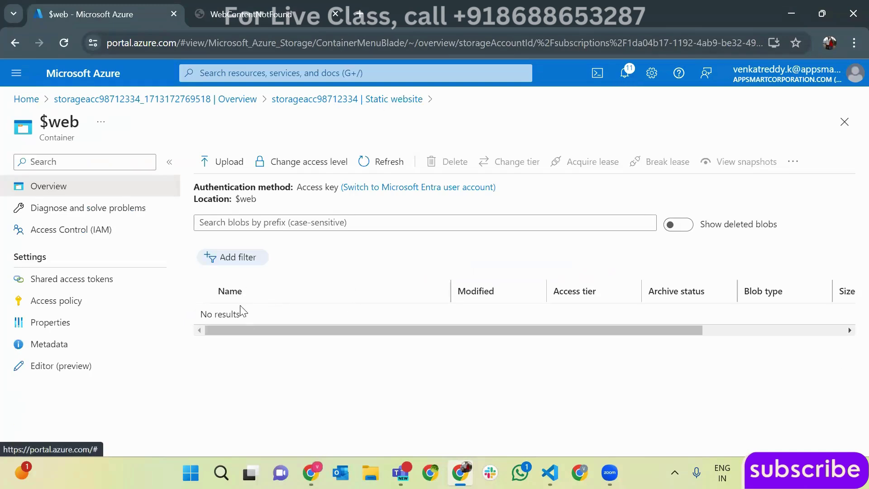
{"action": "left_click", "coordinate": [259, 25]}
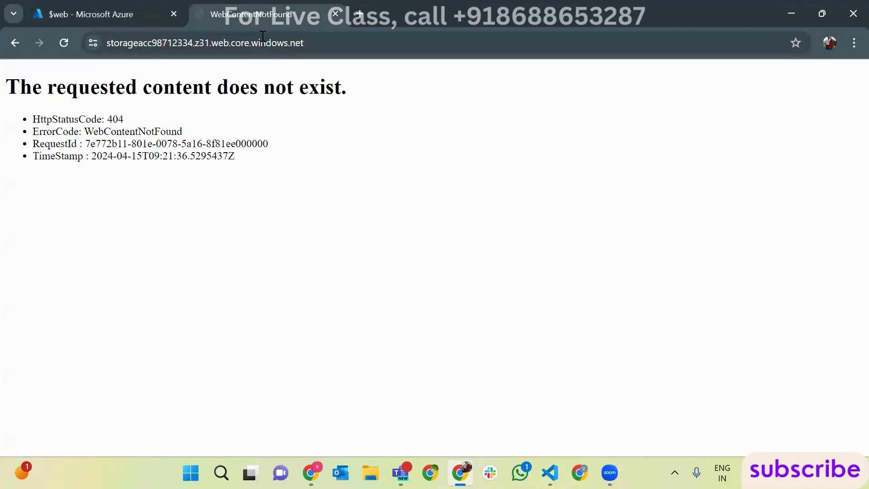
{"action": "double_click", "coordinate": [263, 36]}
{"action": "left_click", "coordinate": [103, 11]}
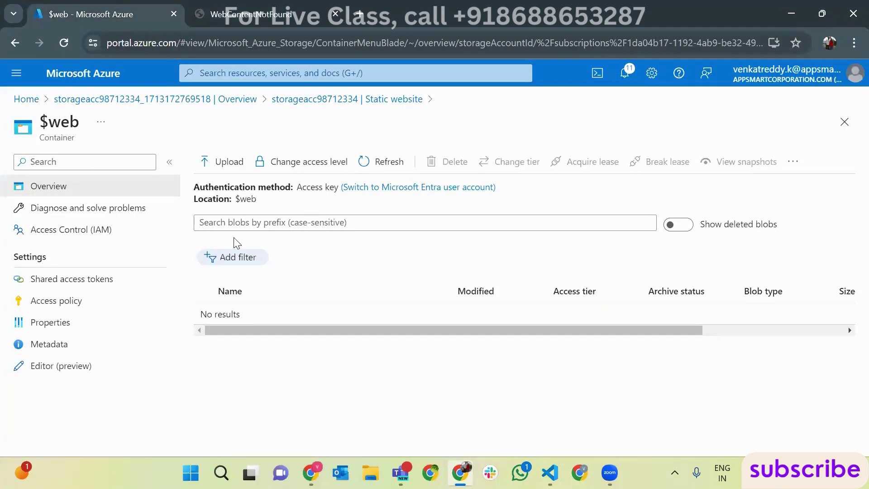
Step: Copy the container name $web into the Azure DevOps file copy task's container name and review the task settings
{"action": "left_click_drag", "start_coordinate": [43, 126], "coordinate": [41, 127]}
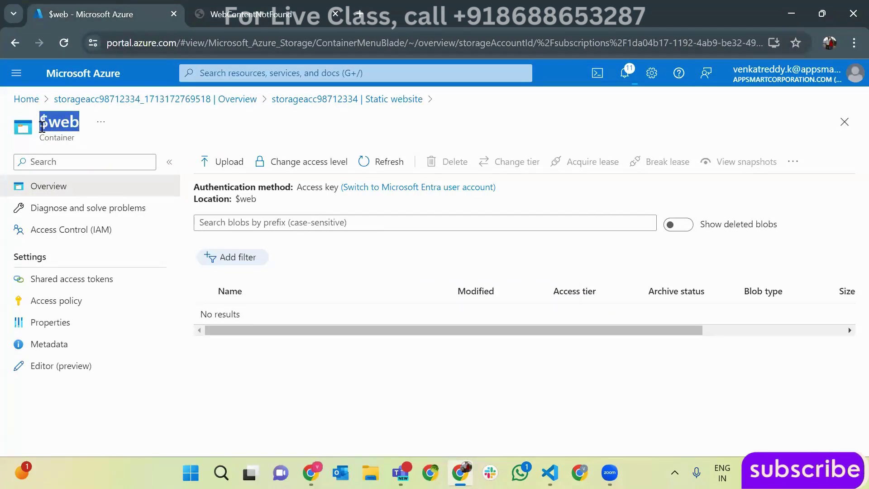
{"action": "key", "text": "alt+Tab"}
{"action": "key", "text": "alt+Tab"}
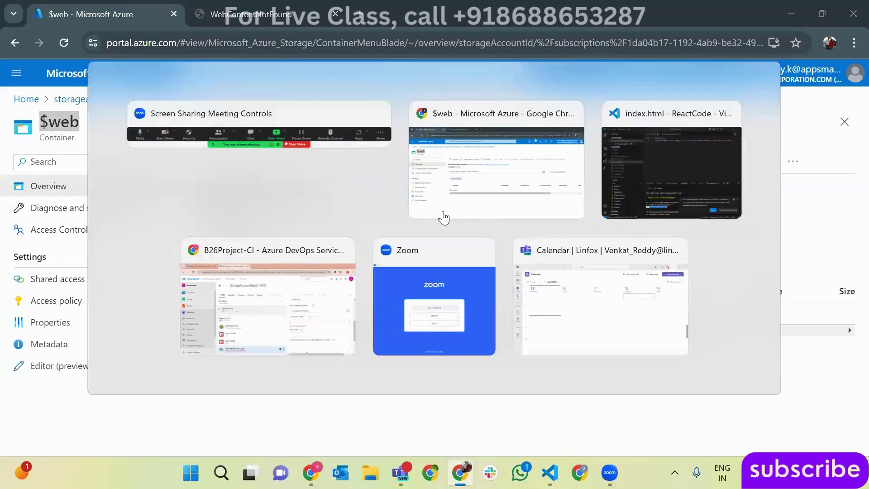
{"action": "scroll", "coordinate": [679, 317], "scroll_direction": "down", "scroll_amount": 2}
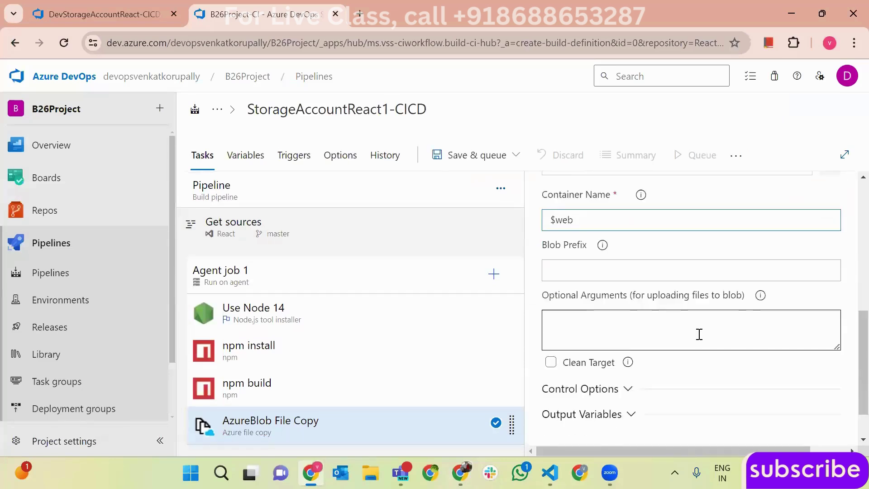
{"action": "scroll", "coordinate": [698, 333], "scroll_direction": "up", "scroll_amount": 7}
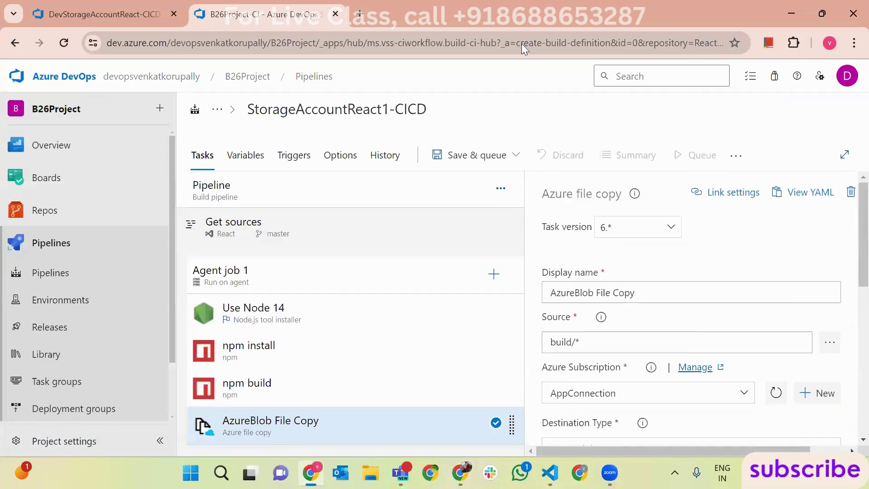
Step: Save and run the StorageAccountReact1-CICD pipeline on the windows-2019 agent, open Agent job 1's log and reload it
{"action": "left_click", "coordinate": [466, 155]}
{"action": "left_click", "coordinate": [467, 182]}
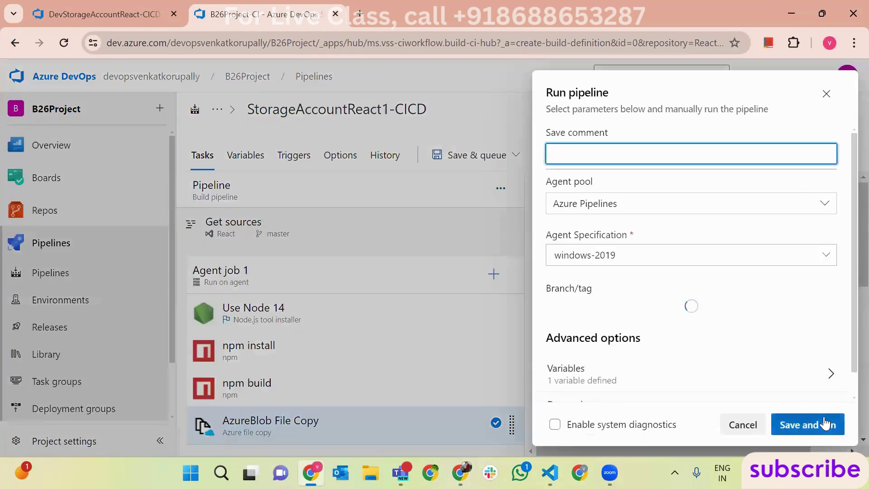
{"action": "left_click", "coordinate": [825, 424]}
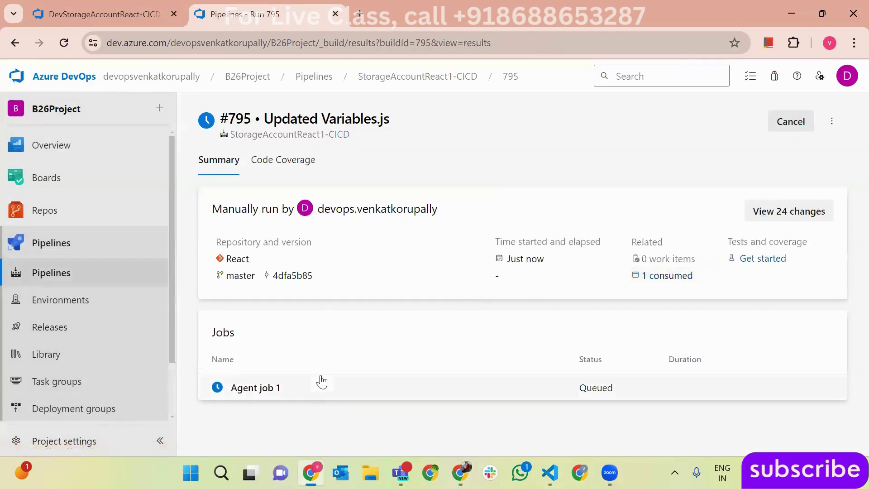
{"action": "left_click", "coordinate": [327, 391]}
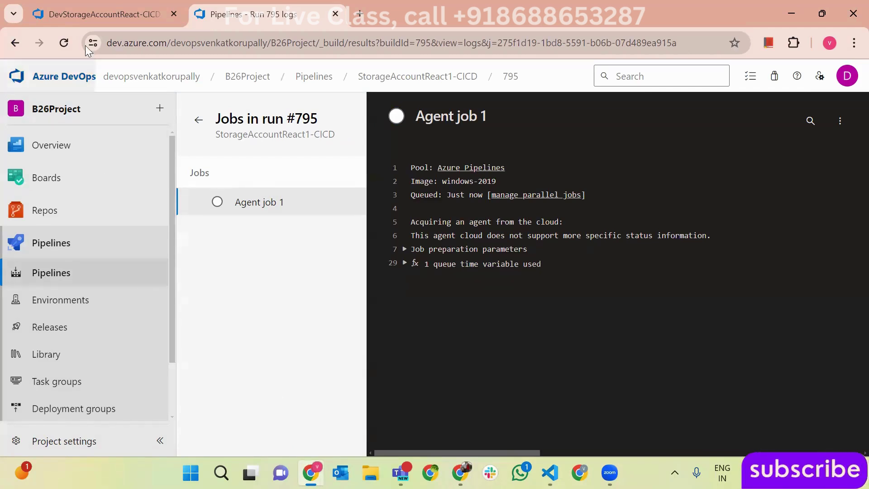
{"action": "left_click", "coordinate": [63, 45]}
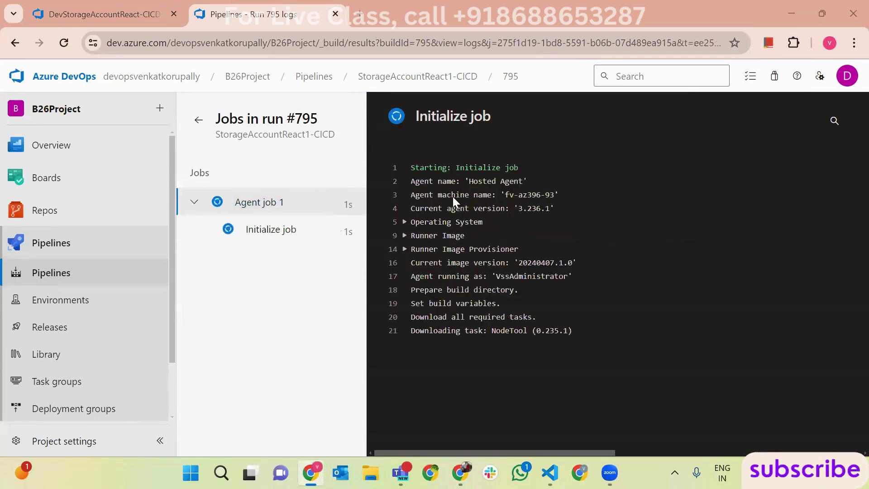
Step: Examine the run's job logs for Initialize job, Checkout React, Use Node 14 and npm install
{"action": "left_click", "coordinate": [273, 230]}
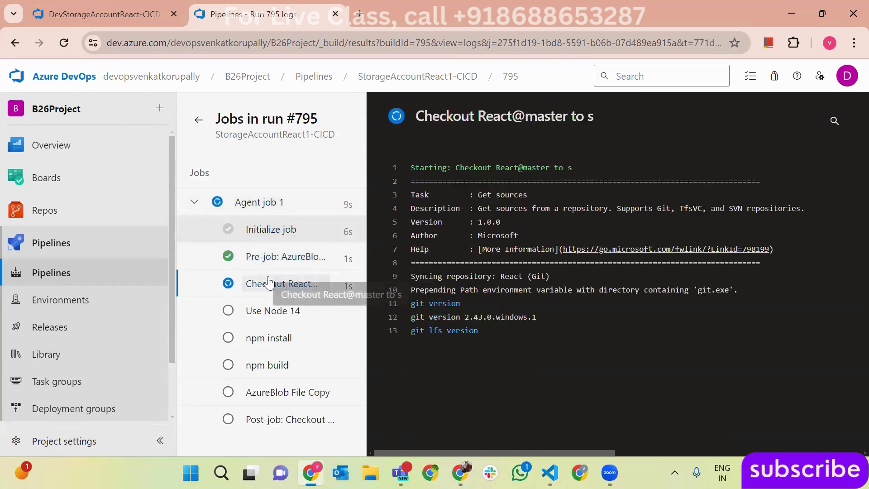
{"action": "left_click", "coordinate": [272, 284]}
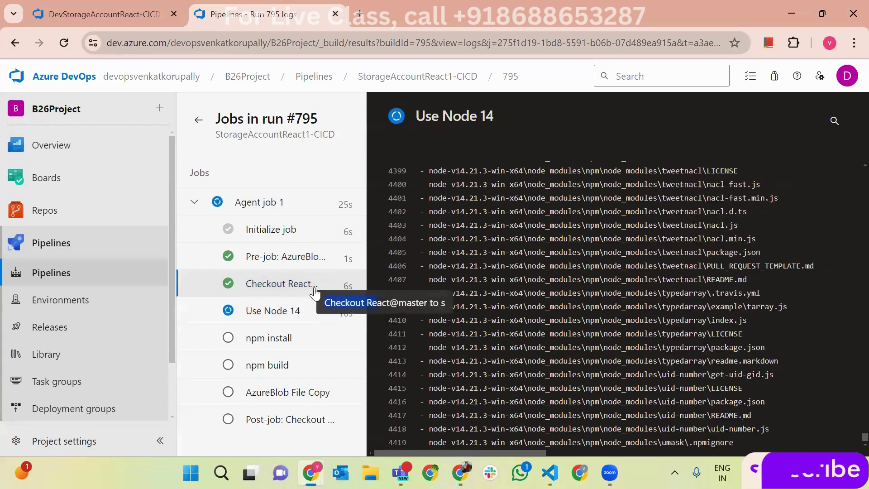
{"action": "left_click_drag", "start_coordinate": [320, 301], "coordinate": [268, 315]}
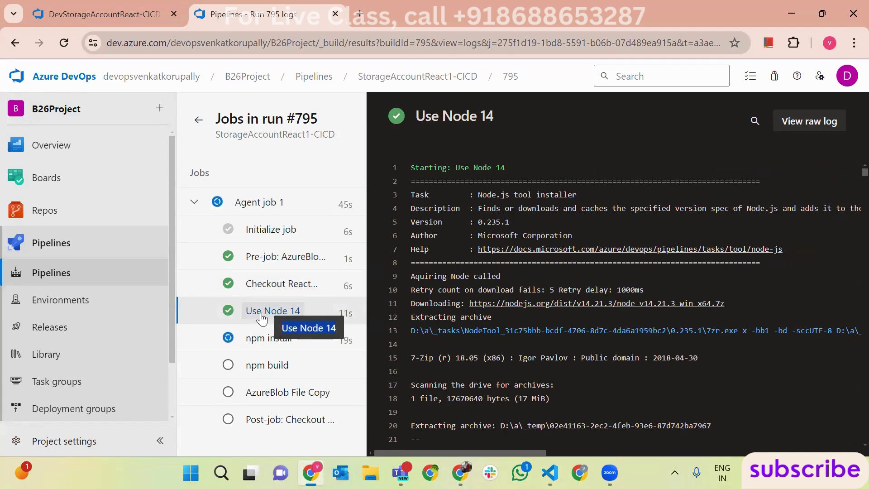
{"action": "left_click_drag", "start_coordinate": [475, 196], "coordinate": [553, 198]}
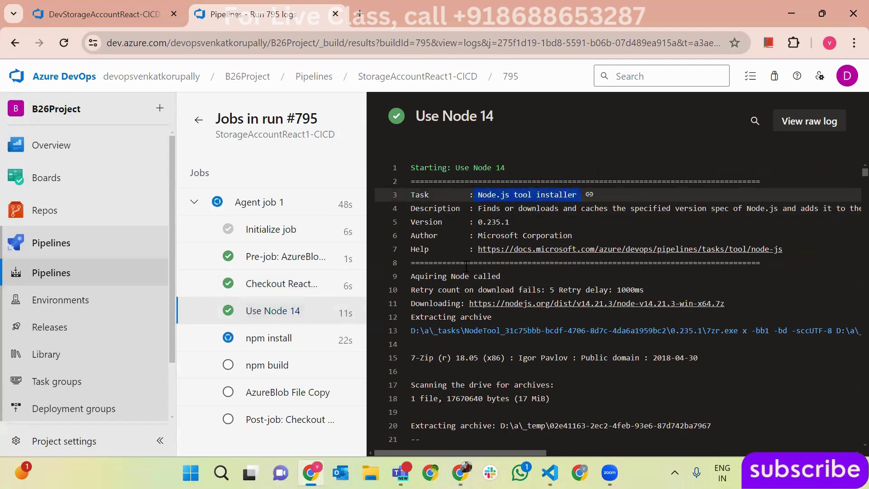
{"action": "left_click", "coordinate": [277, 346]}
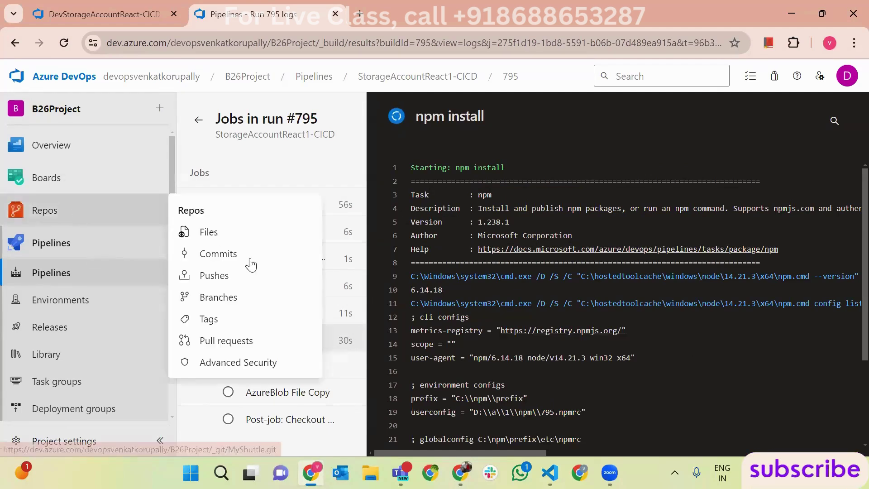
Step: Open package.json in the project's React repository and examine its dependencies and scripts
{"action": "left_click", "coordinate": [30, 209]}
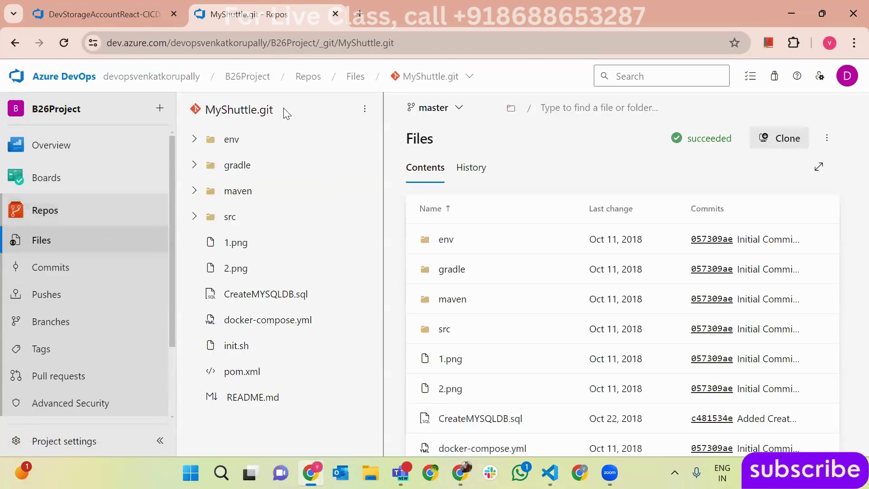
{"action": "left_click", "coordinate": [431, 77]}
{"action": "scroll", "coordinate": [489, 285], "scroll_direction": "down", "scroll_amount": 5}
{"action": "scroll", "coordinate": [489, 285], "scroll_direction": "down", "scroll_amount": 5}
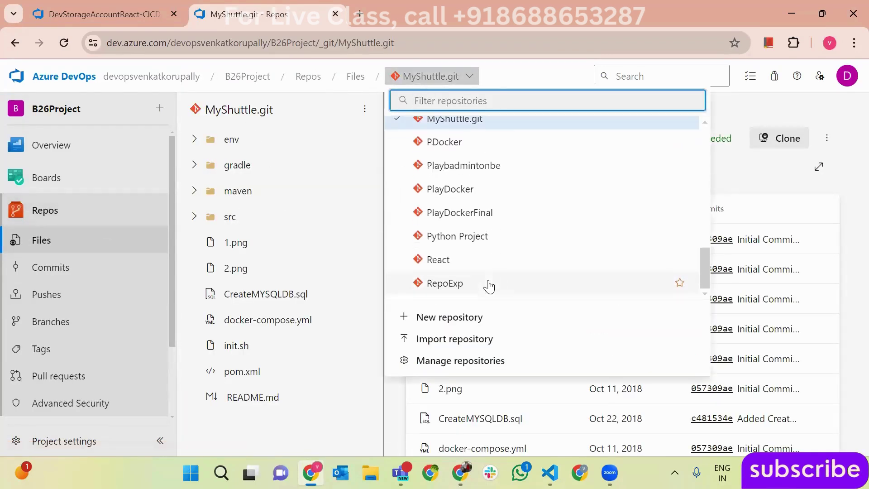
{"action": "left_click", "coordinate": [478, 262]}
{"action": "left_click", "coordinate": [252, 244]}
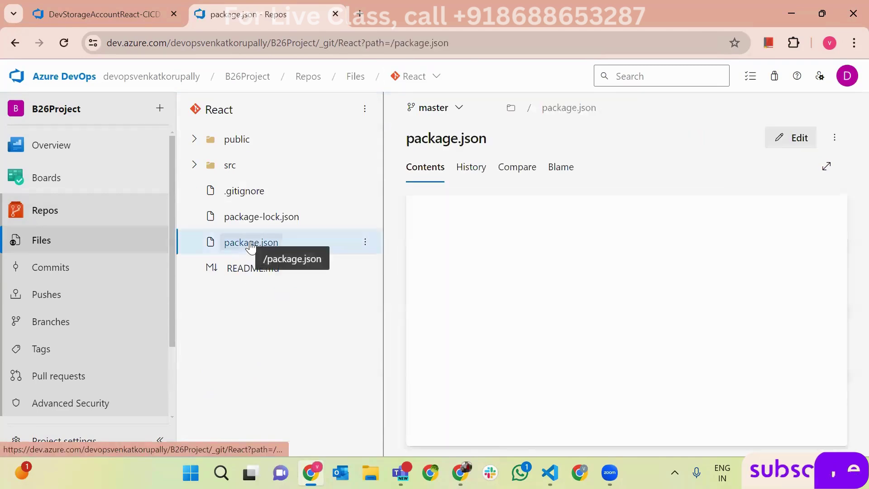
{"action": "left_click_drag", "start_coordinate": [437, 201], "coordinate": [452, 455]}
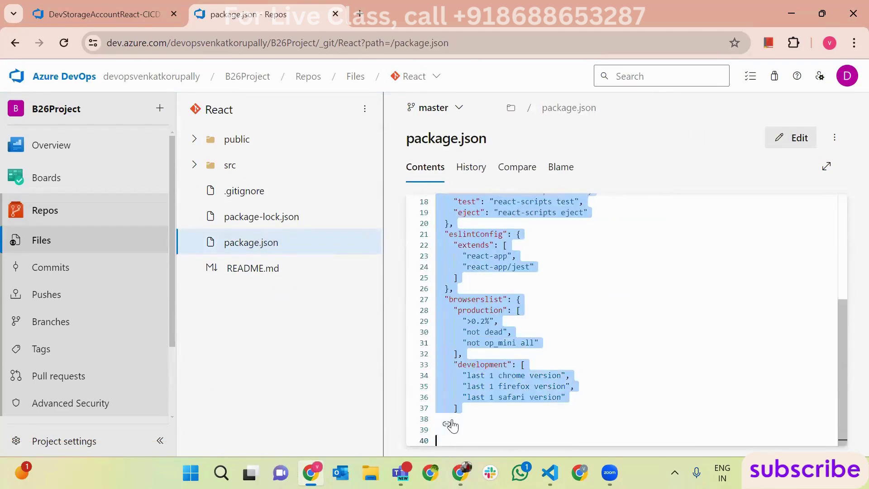
{"action": "left_click", "coordinate": [485, 407]}
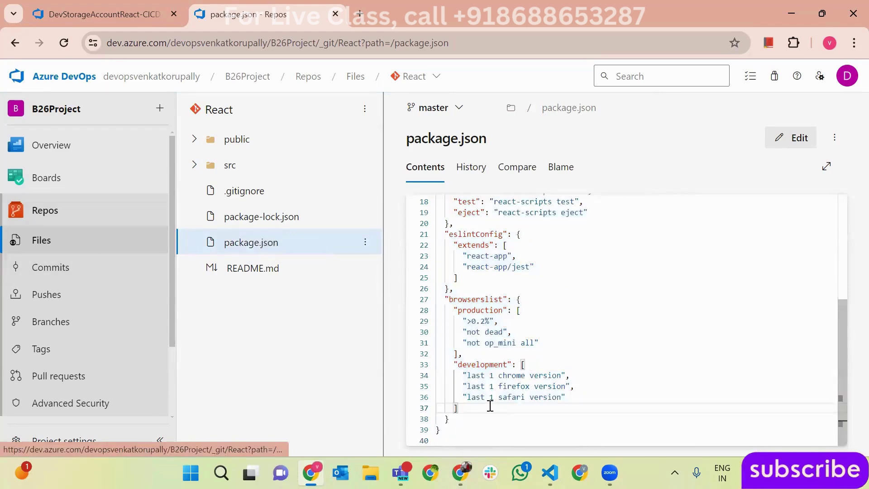
{"action": "left_click_drag", "start_coordinate": [496, 421], "coordinate": [398, 170]}
{"action": "left_click", "coordinate": [604, 222]}
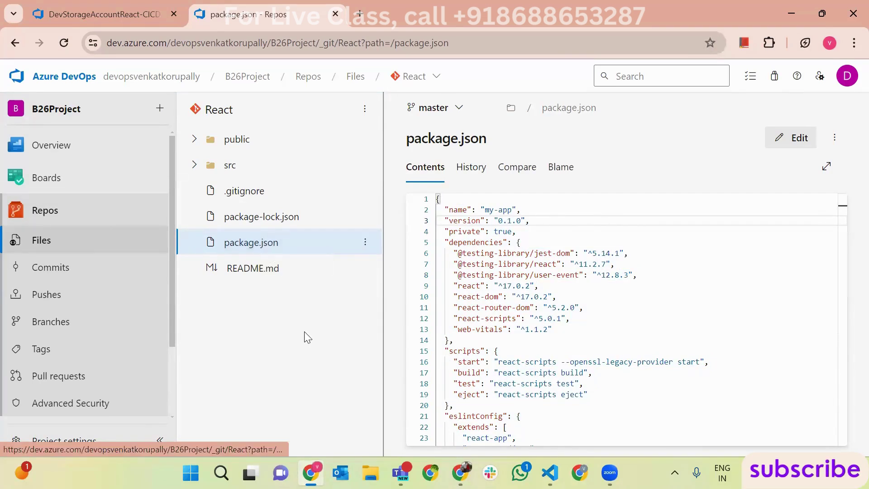
Step: Return to the pipeline run's job logs and examine the npm install and npm build output
{"action": "left_click", "coordinate": [16, 42]}
{"action": "left_click", "coordinate": [16, 43]}
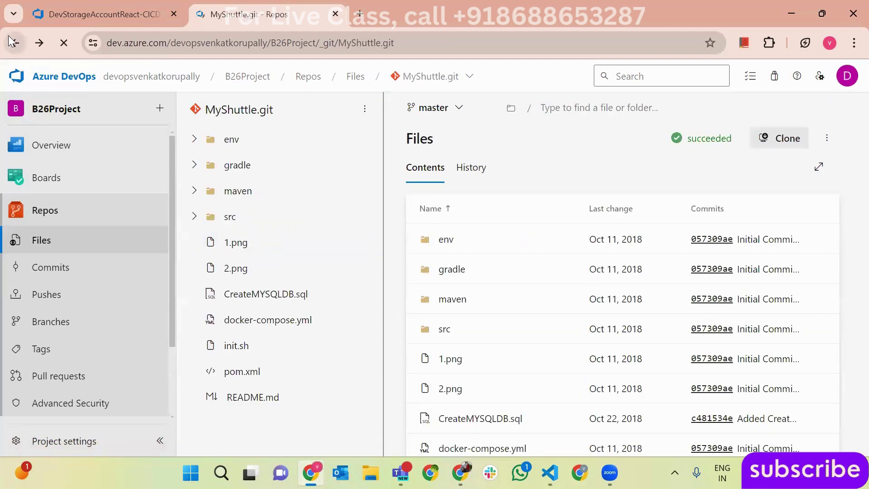
{"action": "left_click", "coordinate": [16, 43]}
{"action": "left_click", "coordinate": [263, 347]}
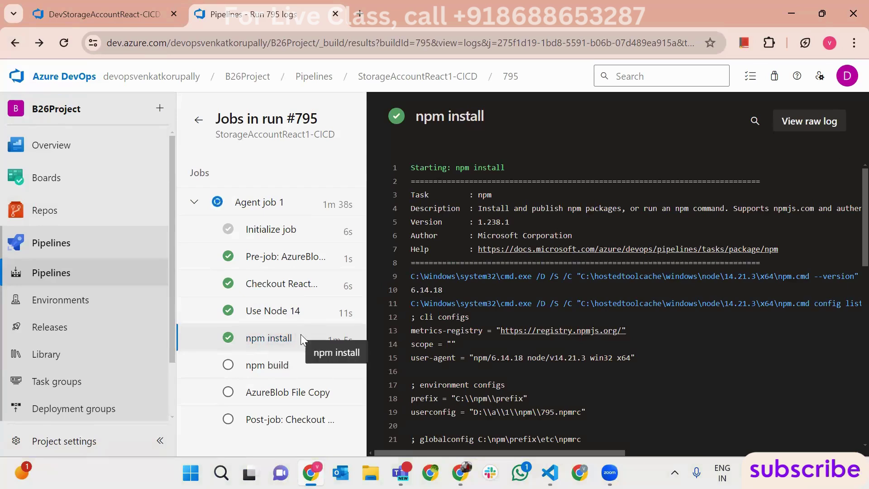
{"action": "left_click", "coordinate": [272, 367]}
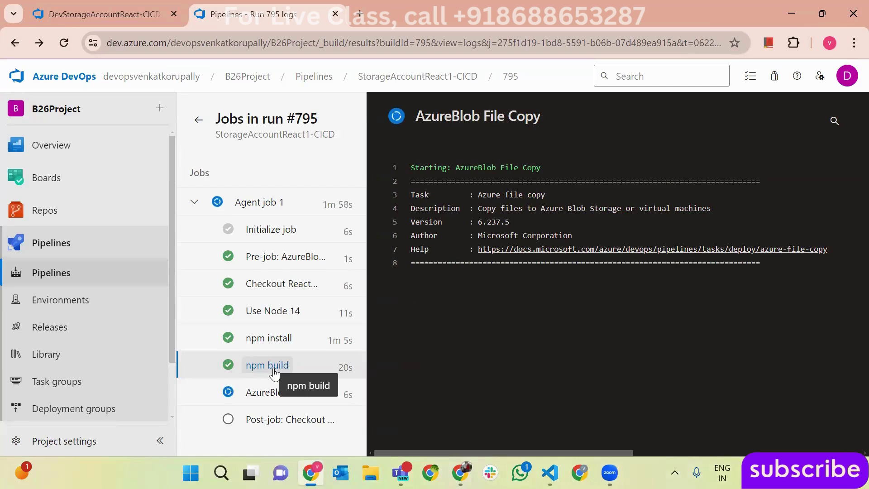
{"action": "left_click", "coordinate": [272, 367]}
{"action": "scroll", "coordinate": [750, 313], "scroll_direction": "down", "scroll_amount": 5}
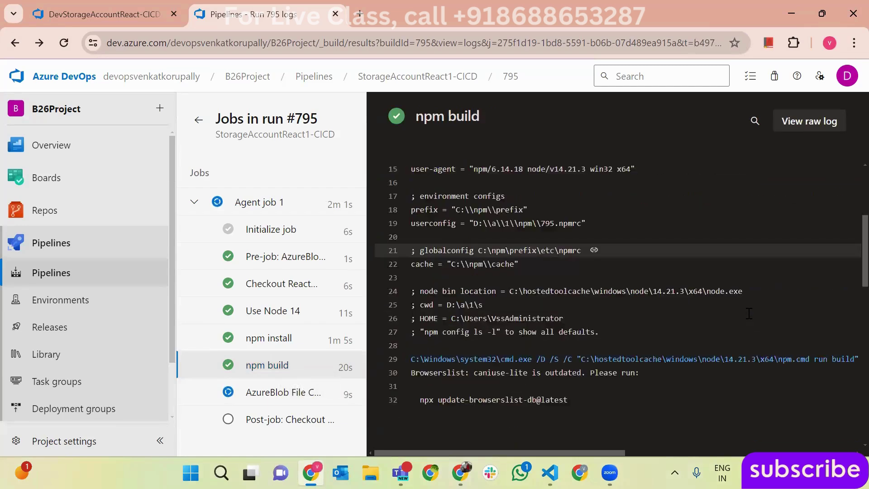
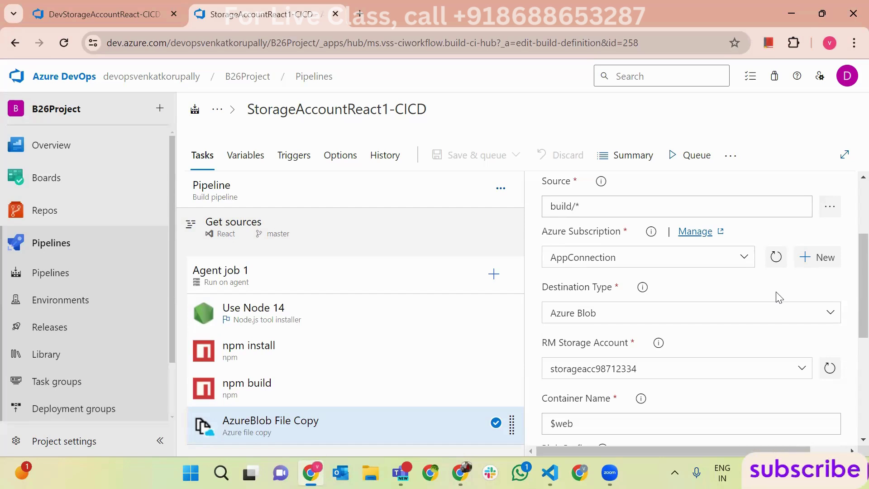
Step: Open the AppConnection service connection in the project settings and copy its Manage Service Principal link address
{"action": "left_click", "coordinate": [86, 441]}
{"action": "scroll", "coordinate": [113, 358], "scroll_direction": "down", "scroll_amount": 3}
{"action": "scroll", "coordinate": [113, 358], "scroll_direction": "down", "scroll_amount": 3}
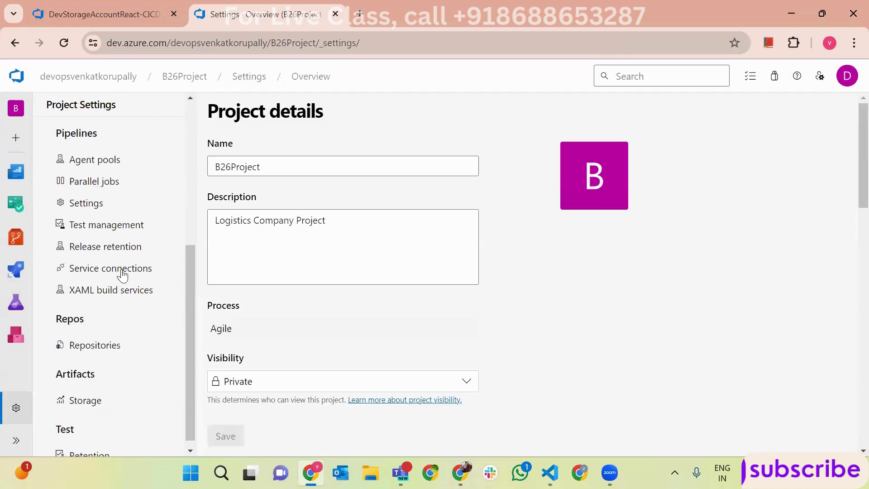
{"action": "left_click", "coordinate": [120, 271]}
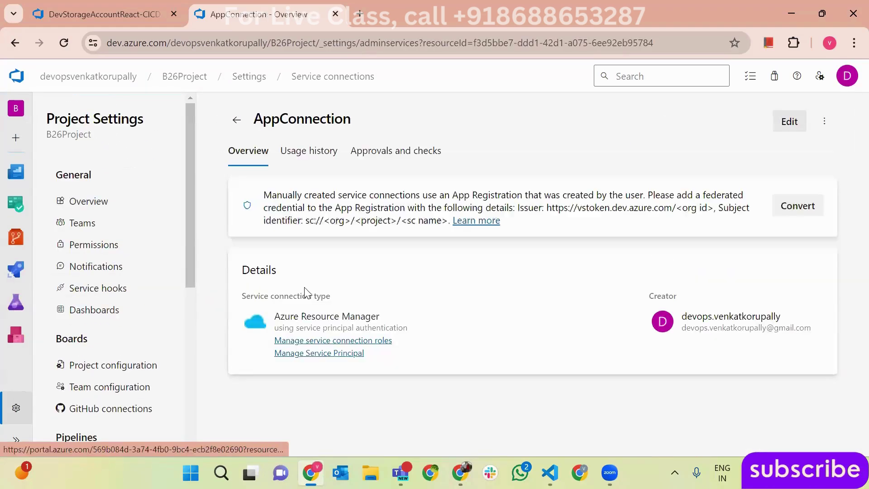
{"action": "right_click", "coordinate": [308, 360]}
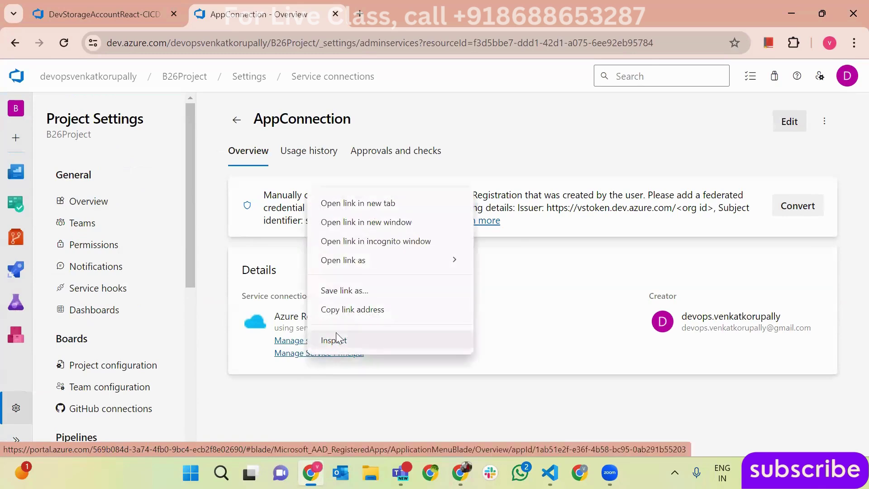
{"action": "left_click", "coordinate": [341, 307]}
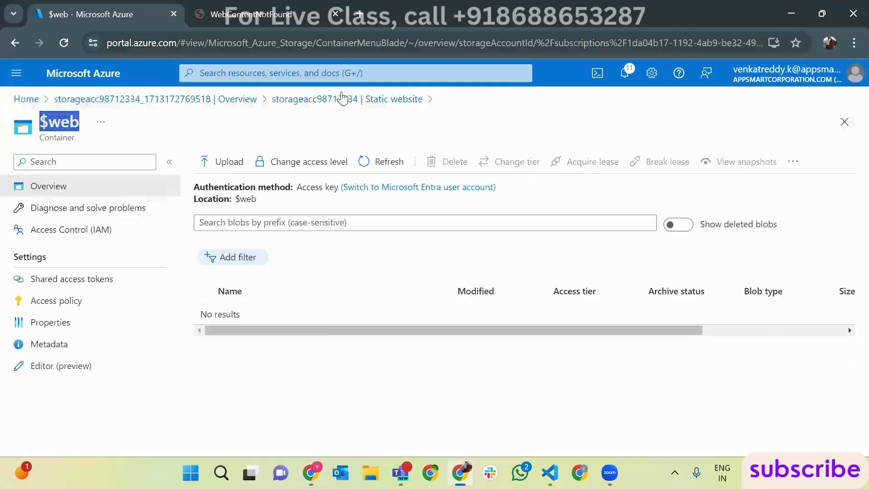
Step: Switch to the Azure portal browser window and open the copied service principal link in a new tab
{"action": "left_click", "coordinate": [298, 16]}
{"action": "left_click", "coordinate": [360, 14]}
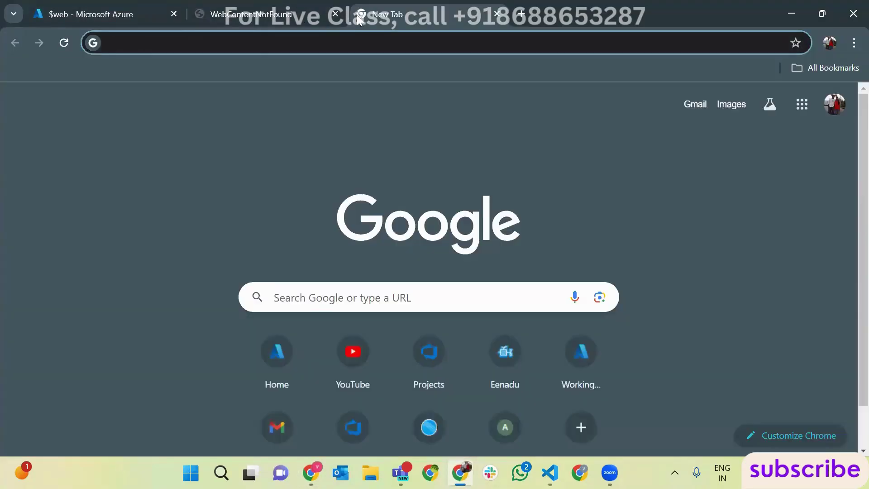
{"action": "key", "text": "ctrl+v"}
{"action": "key", "text": "Return"}
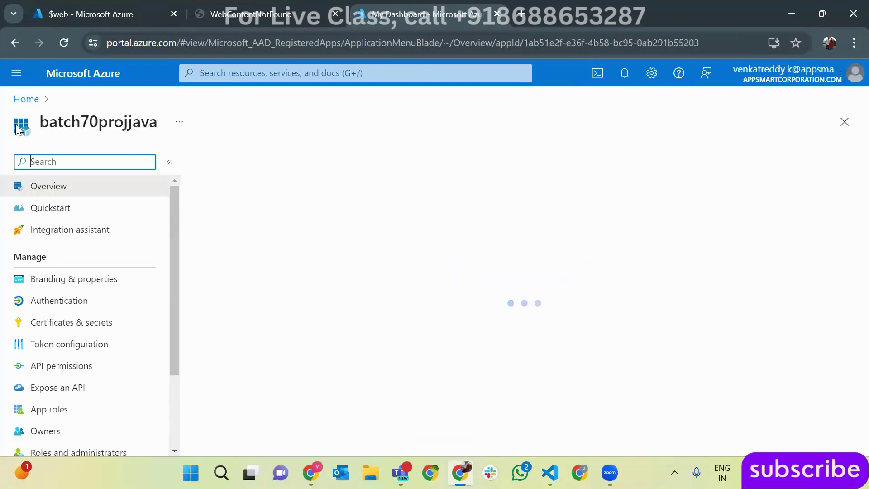
Step: Examine the app registration's display name, application (client) ID and directory (tenant) ID
{"action": "double_click", "coordinate": [111, 126]}
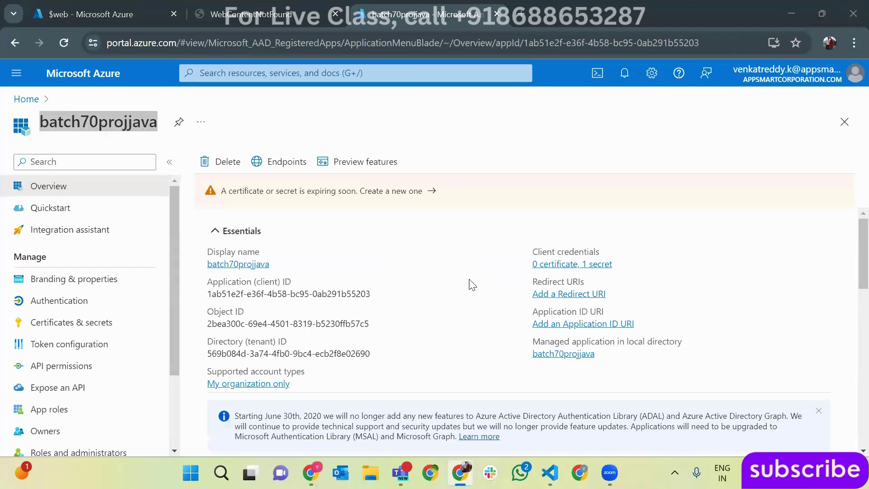
{"action": "double_click", "coordinate": [99, 127]}
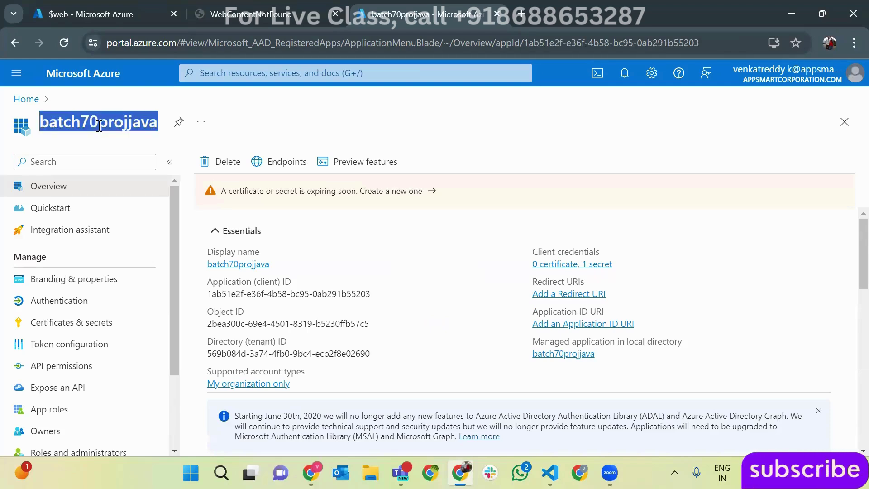
{"action": "double_click", "coordinate": [277, 294]}
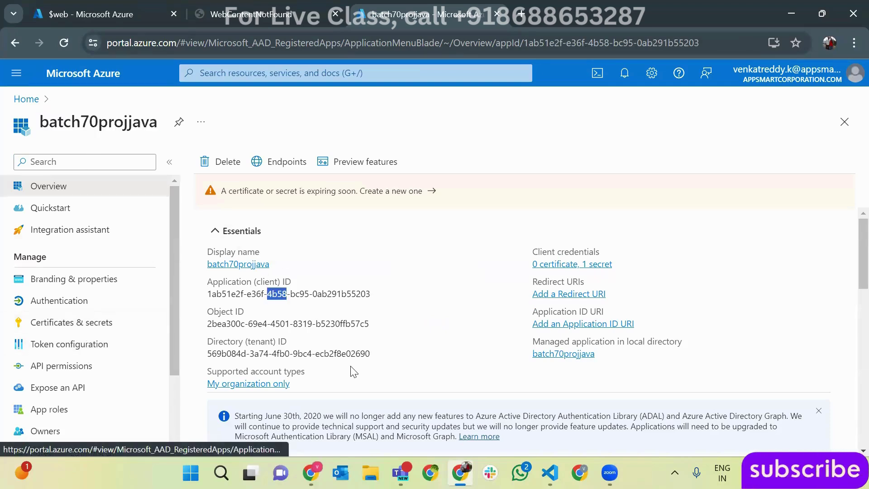
{"action": "triple_click", "coordinate": [357, 353]}
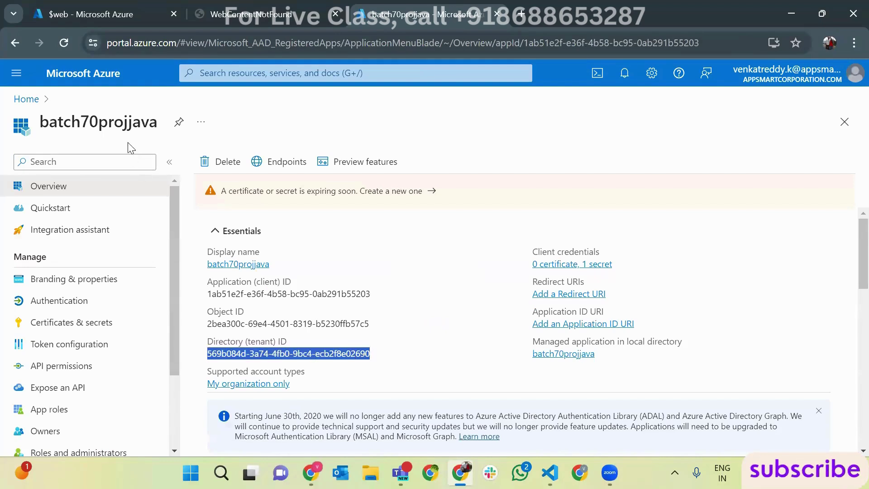
{"action": "double_click", "coordinate": [120, 128]}
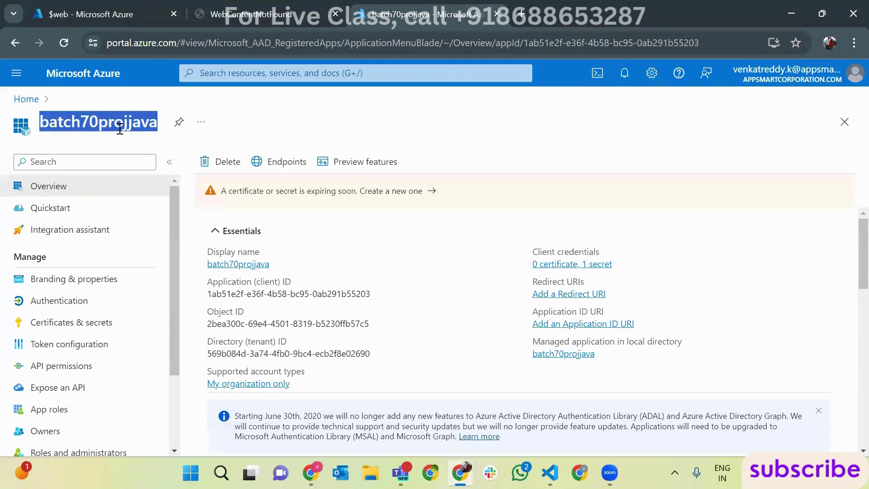
{"action": "left_click", "coordinate": [120, 130]}
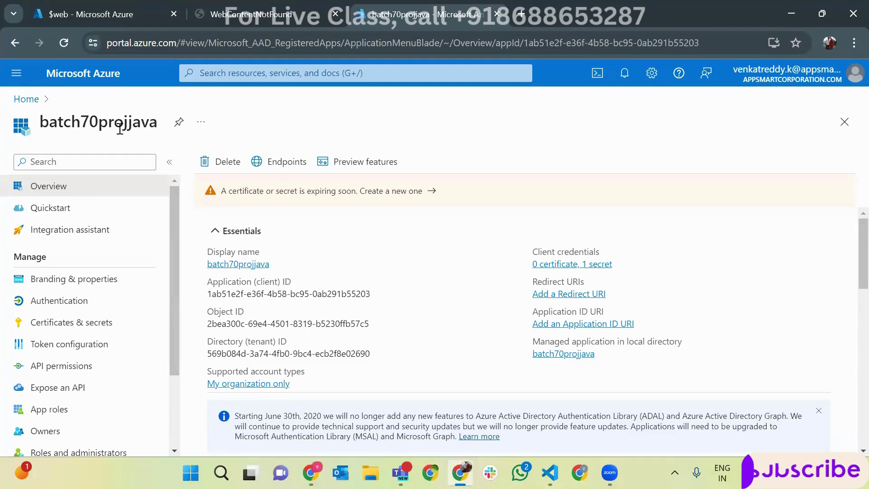
Step: Open the access control (IAM) page of the storage account storageacc98712334
{"action": "left_click", "coordinate": [25, 99]}
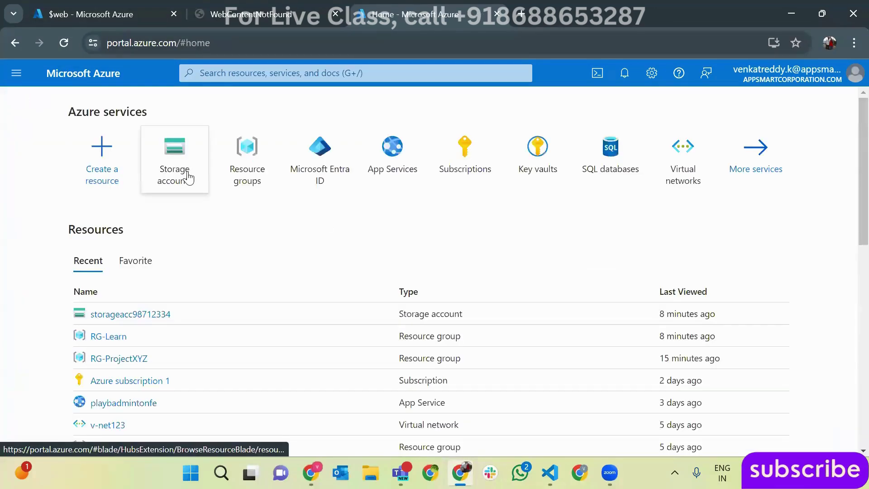
{"action": "left_click", "coordinate": [186, 179]}
{"action": "left_click", "coordinate": [81, 269]}
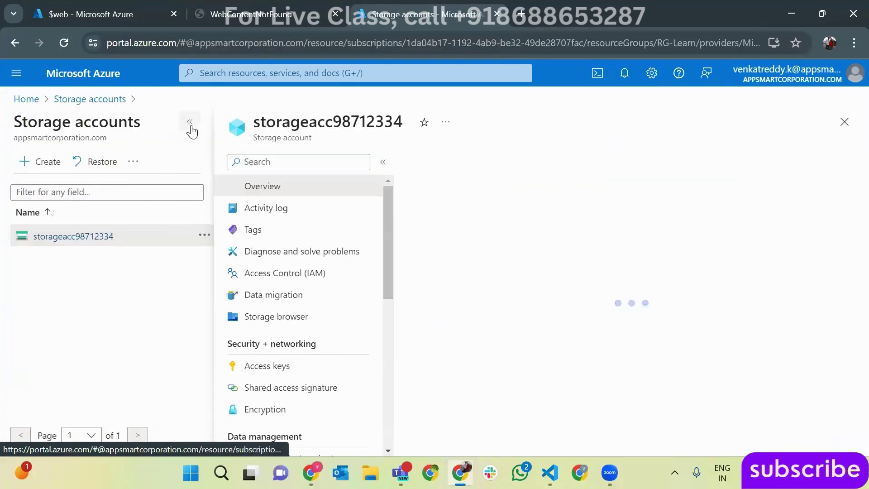
{"action": "left_click", "coordinate": [89, 278]}
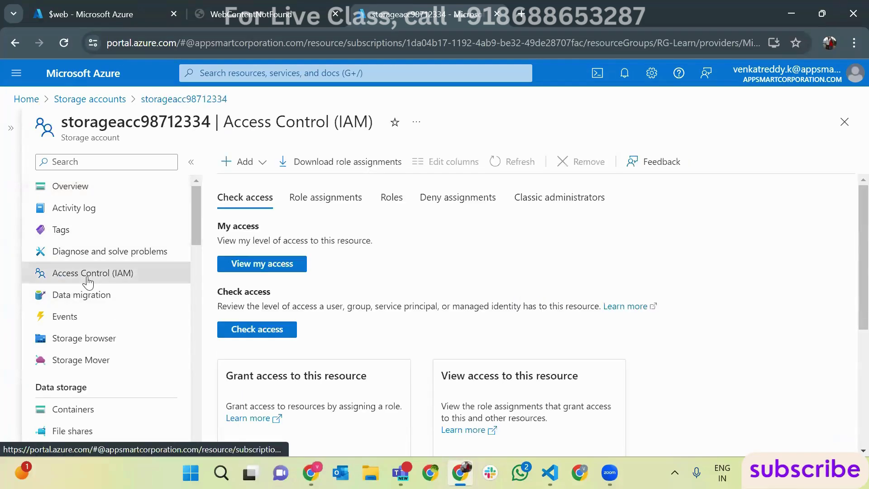
Step: Start a new role assignment on the storage account and choose the Storage Blob Data Contributor role
{"action": "left_click", "coordinate": [260, 163]}
{"action": "left_click", "coordinate": [264, 184]}
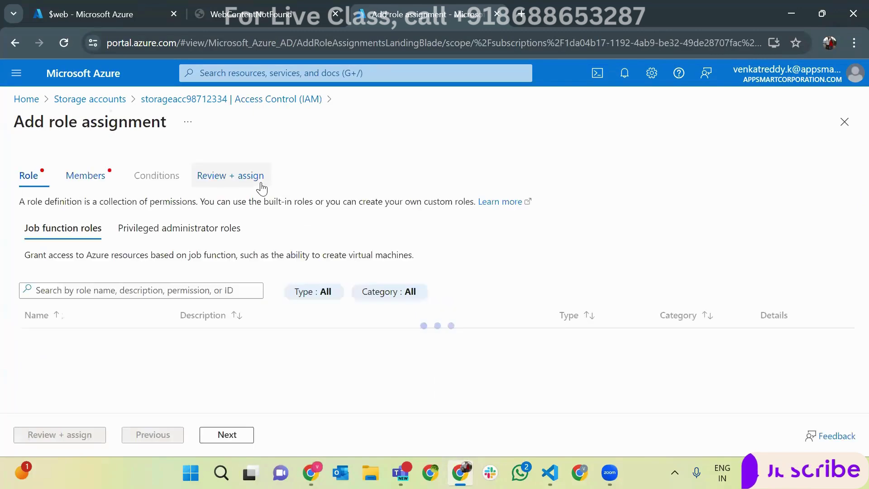
{"action": "left_click", "coordinate": [174, 285]}
{"action": "type", "text": "blob"}
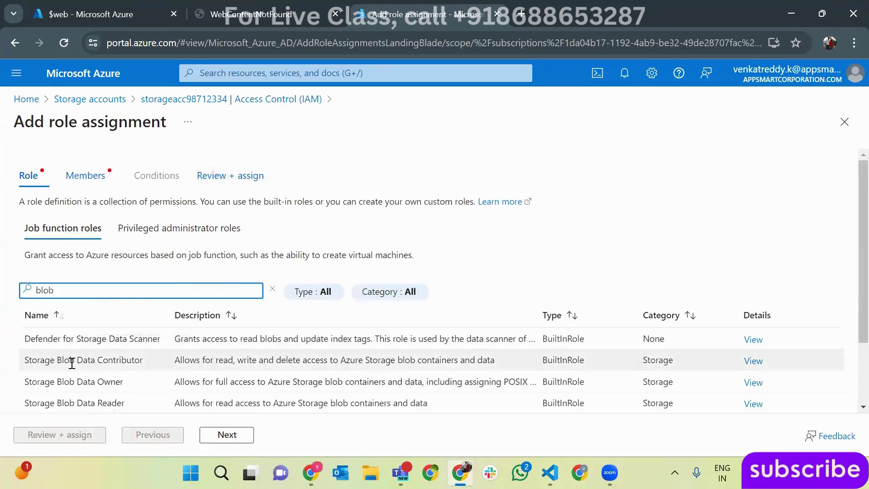
{"action": "left_click", "coordinate": [73, 362]}
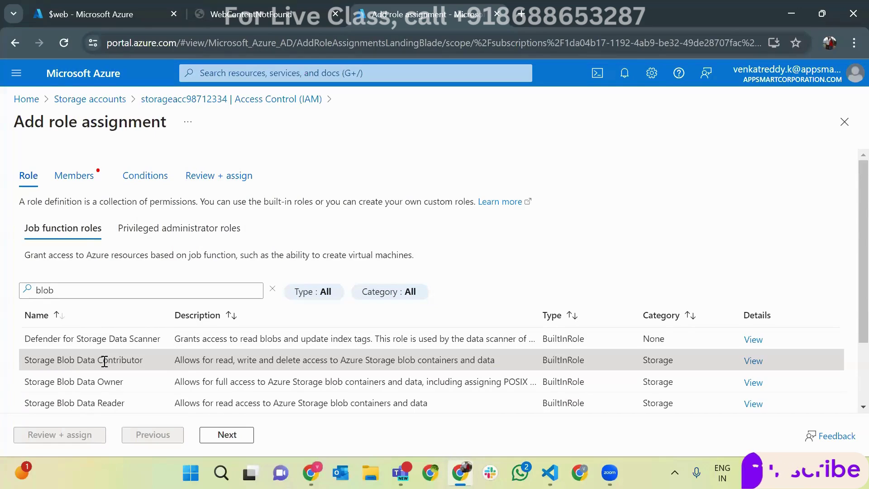
{"action": "left_click", "coordinate": [165, 229]}
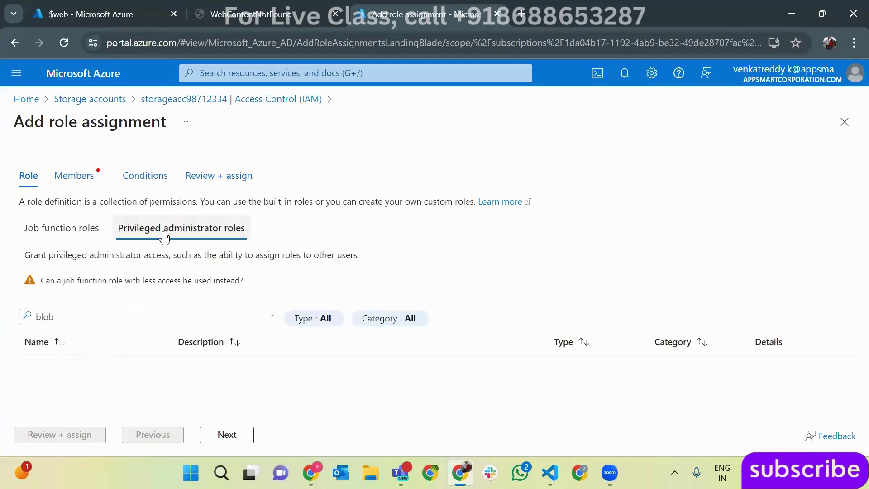
{"action": "left_click", "coordinate": [94, 235]}
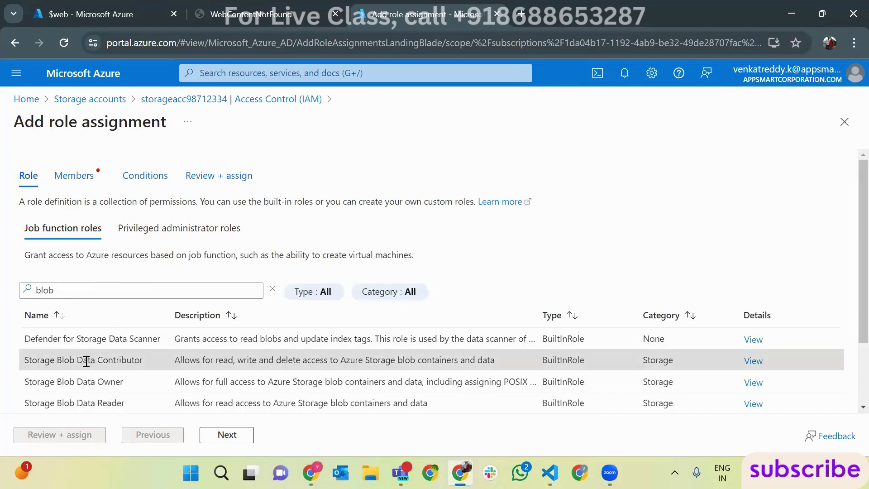
{"action": "left_click_drag", "start_coordinate": [24, 364], "coordinate": [140, 360]}
{"action": "left_click", "coordinate": [231, 435]}
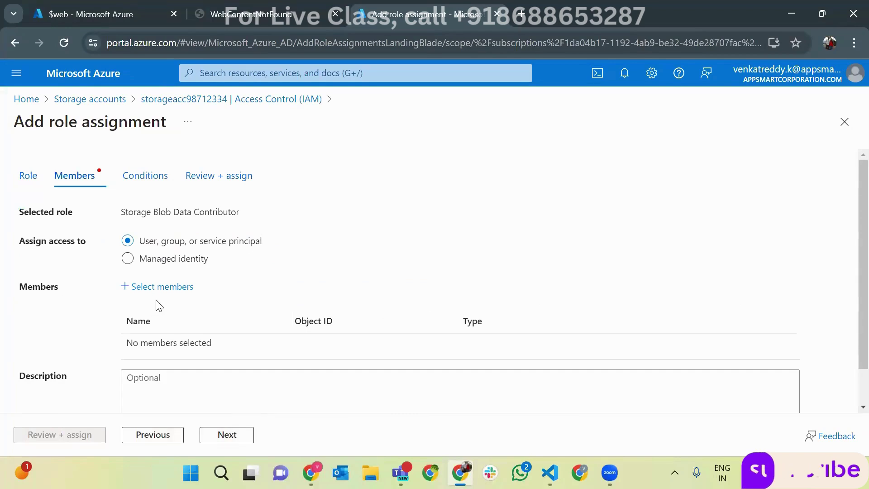
Step: Add the service principal batch70projjava as the member, then review and assign the role
{"action": "left_click", "coordinate": [160, 287]}
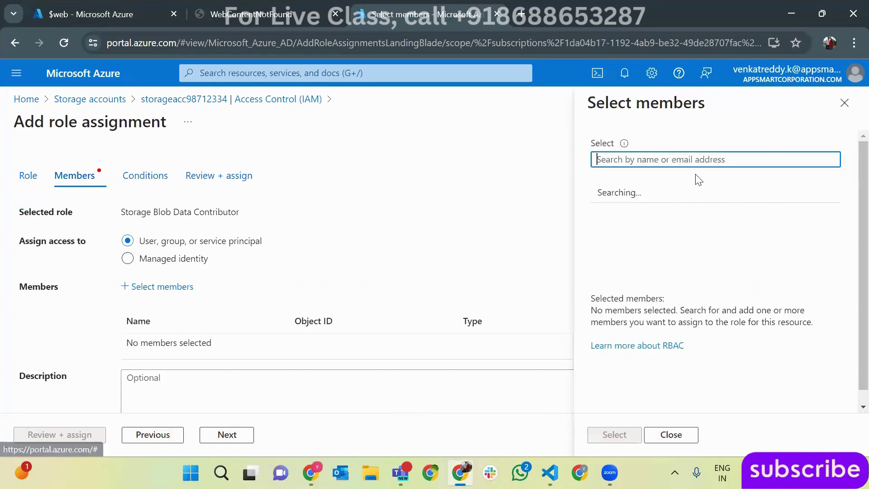
{"action": "left_click", "coordinate": [693, 160]}
{"action": "type", "text": "batch70projjava"}
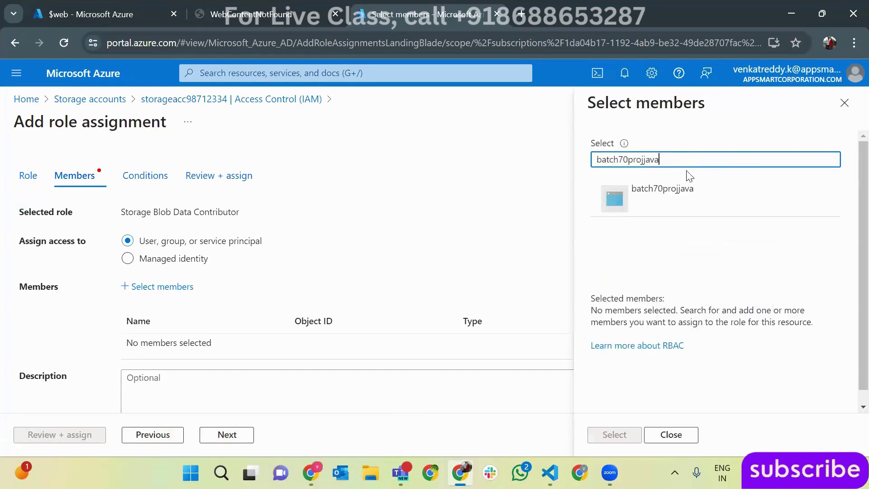
{"action": "left_click", "coordinate": [691, 188]}
{"action": "left_click", "coordinate": [627, 434]}
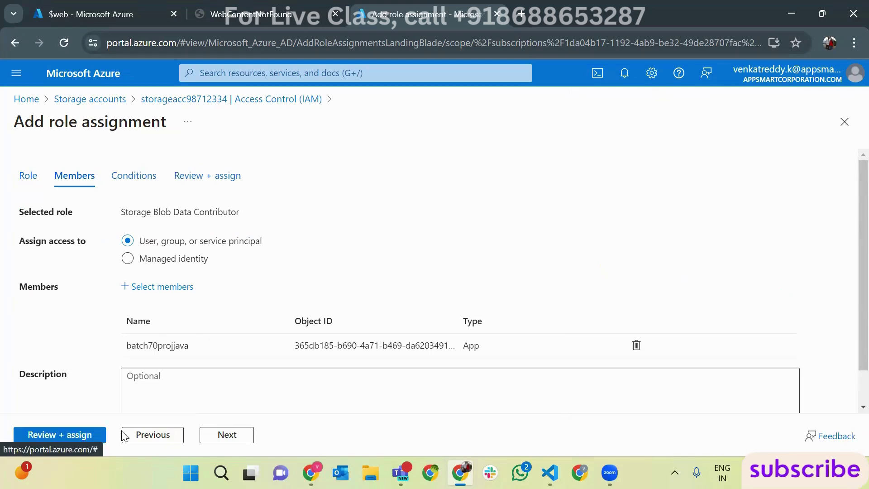
{"action": "left_click", "coordinate": [74, 435]}
{"action": "left_click", "coordinate": [74, 436]}
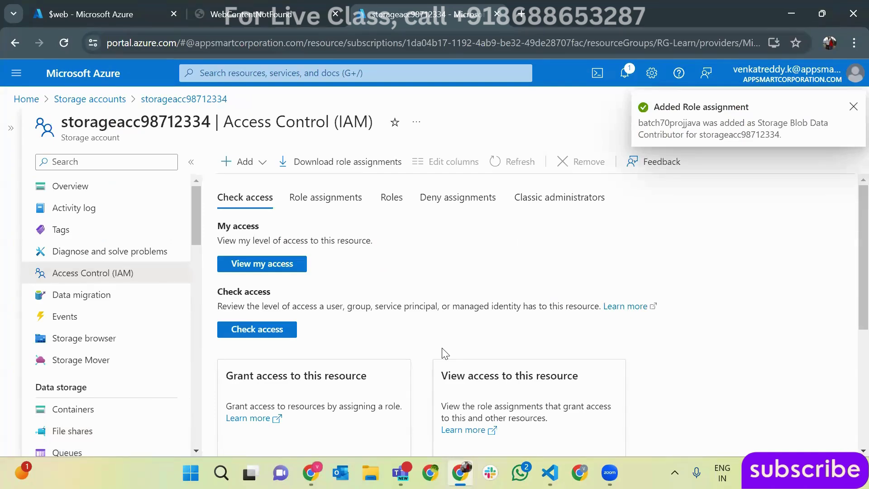
Step: Switch to the Azure DevOps browser window and open the StorageAccountReact1-CICD pipeline in B26Project
{"action": "left_click", "coordinate": [310, 472]}
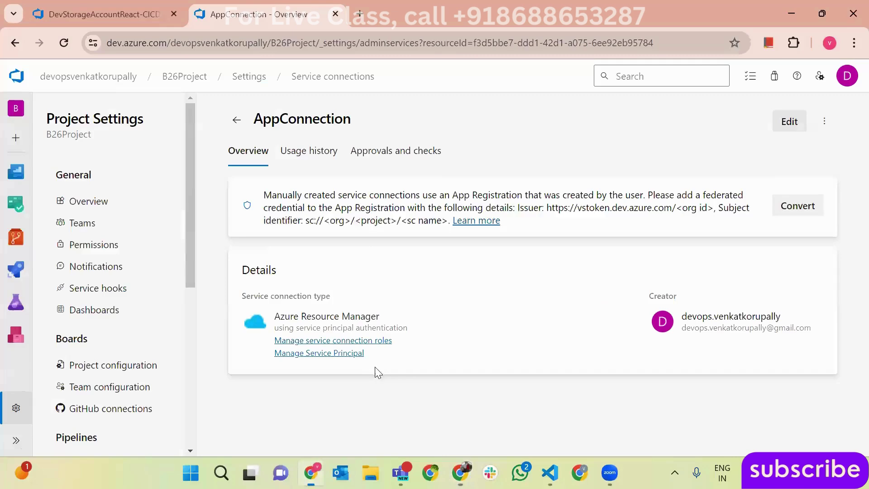
{"action": "left_click", "coordinate": [105, 82]}
{"action": "left_click", "coordinate": [280, 203]}
{"action": "left_click", "coordinate": [71, 328]}
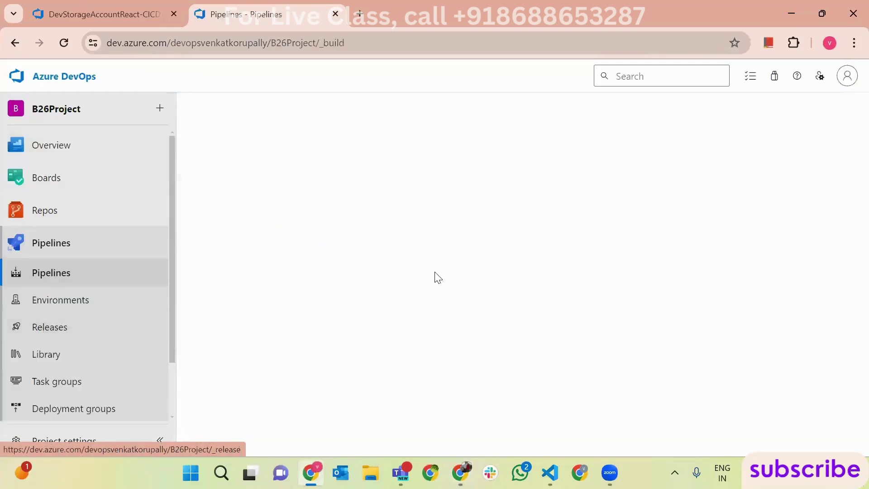
{"action": "left_click", "coordinate": [396, 258]}
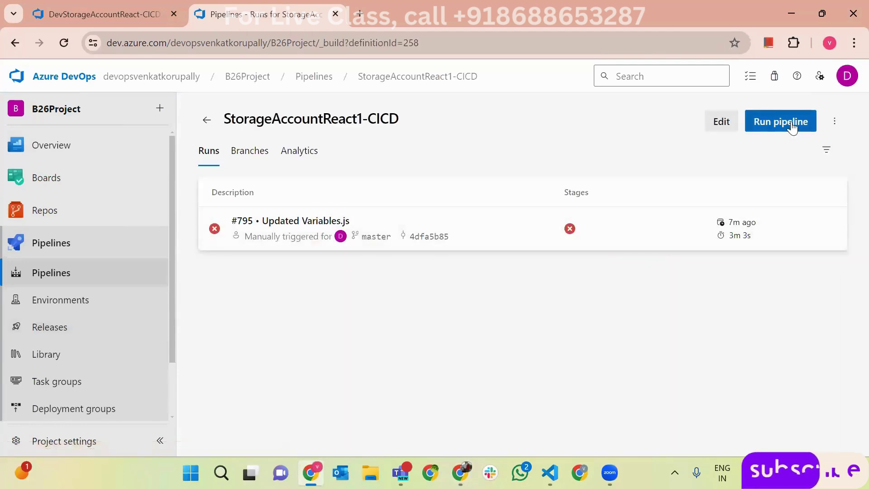
Step: Run the pipeline with its default settings and open the Agent job 1 log of the new run
{"action": "left_click", "coordinate": [779, 121]}
{"action": "left_click", "coordinate": [826, 423]}
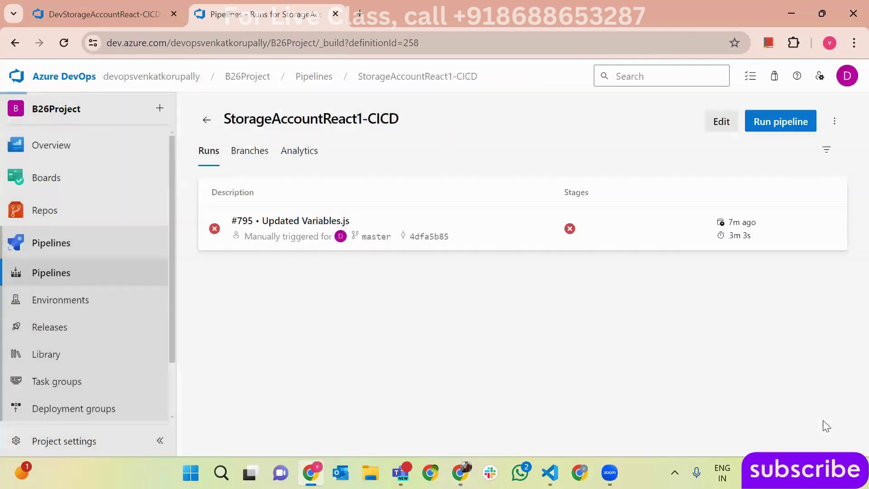
{"action": "left_click", "coordinate": [309, 382]}
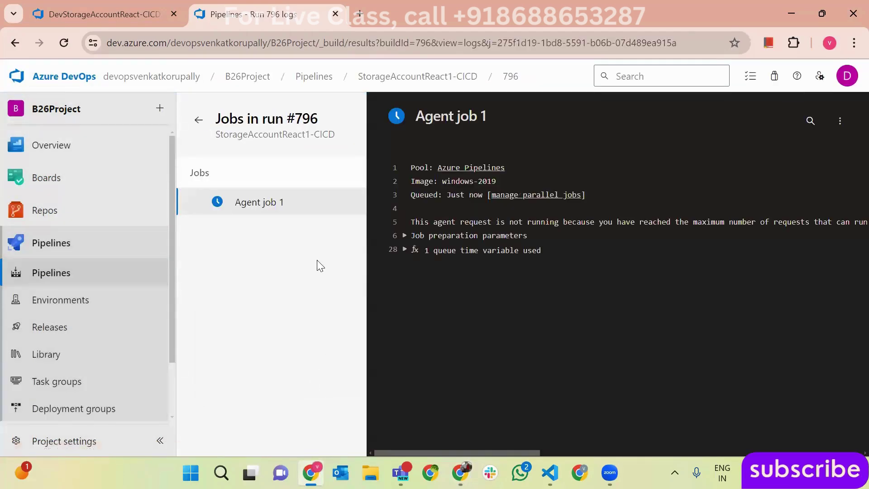